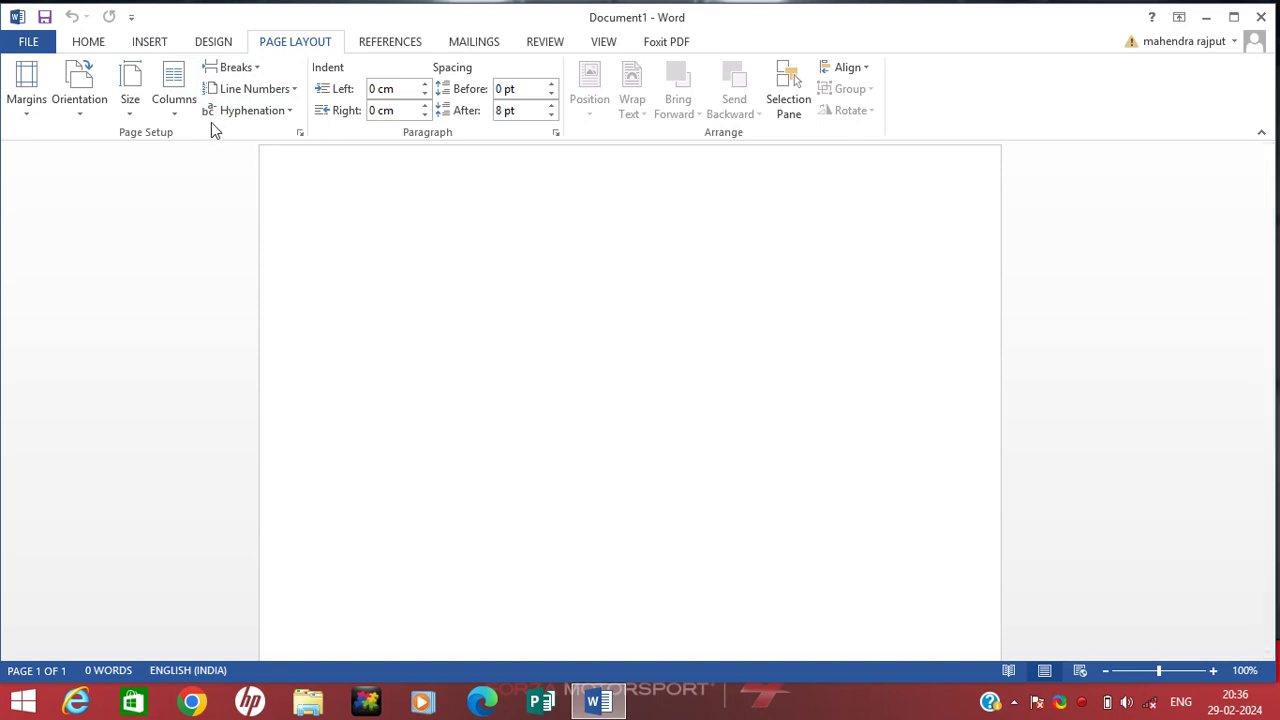
Set a custom paper size for the document with a width of 17 cm.
left_click(134, 114)
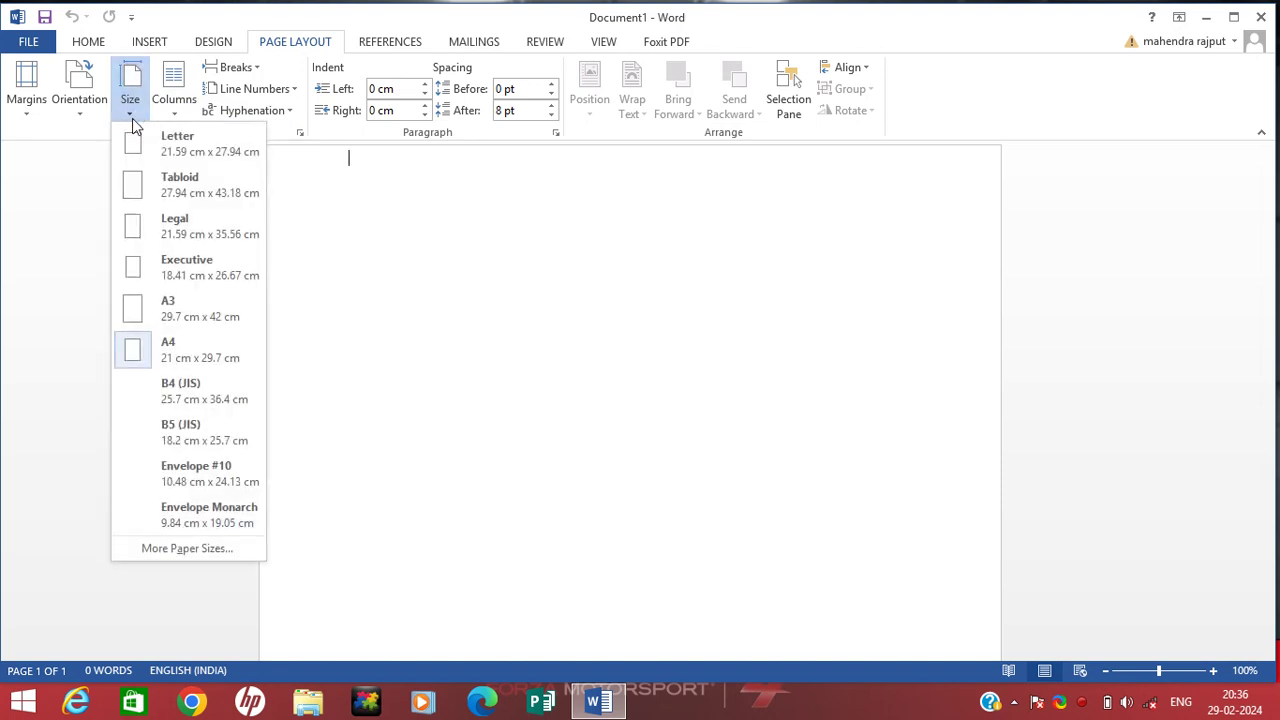
left_click(198, 548)
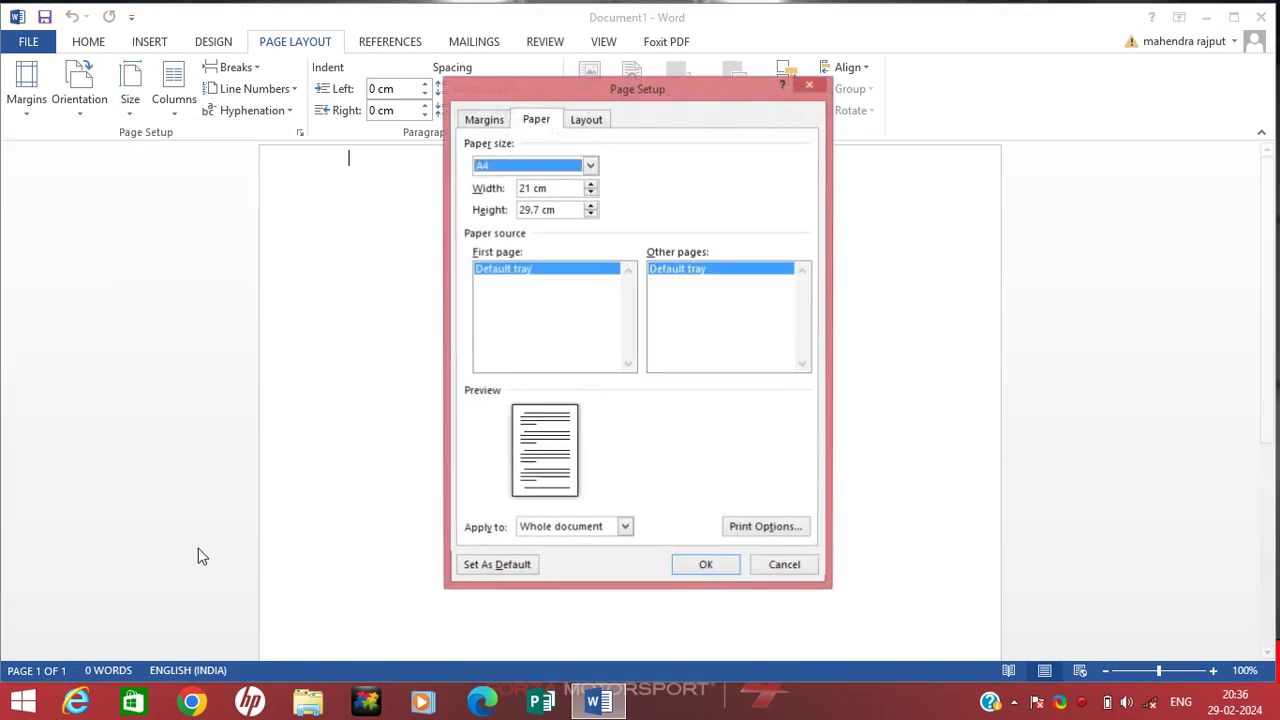
left_click(591, 196)
left_click(591, 196)
left_click(591, 196)
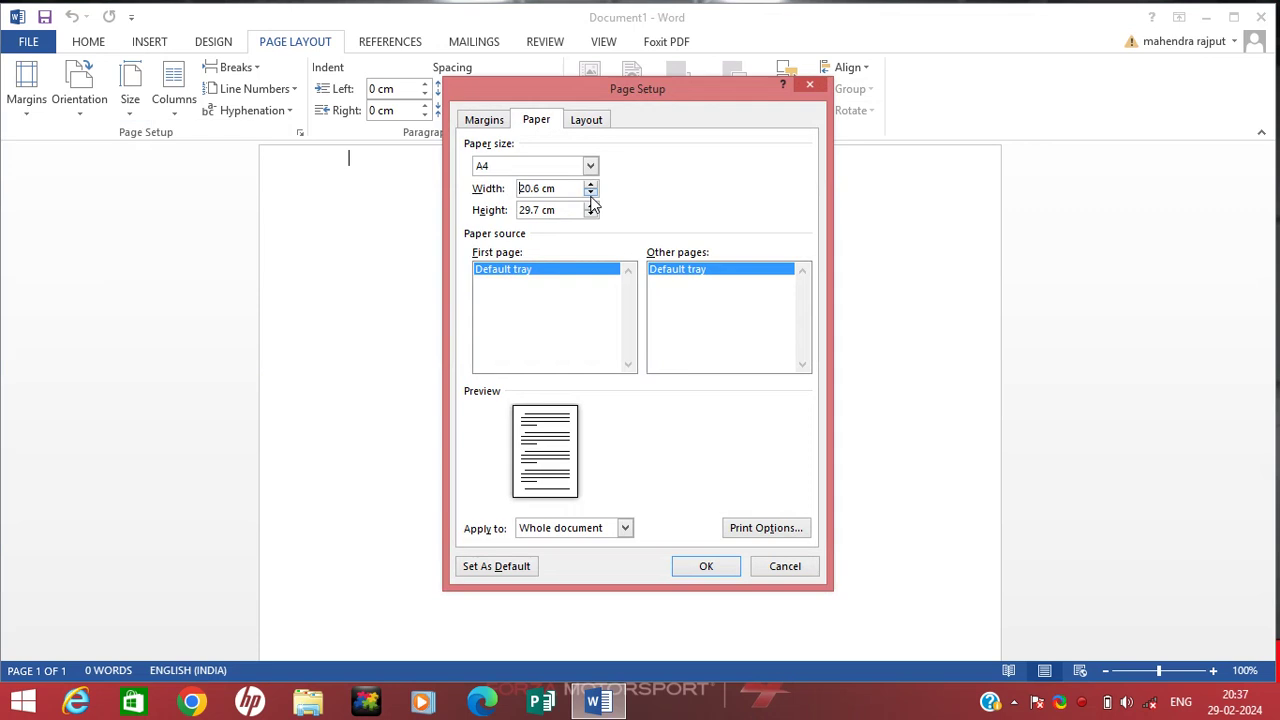
left_click(591, 196)
left_click(591, 196)
left_click(591, 196)
left_click(591, 196)
left_click(591, 196)
left_click(591, 196)
left_click(591, 196)
left_click(591, 196)
left_click(591, 196)
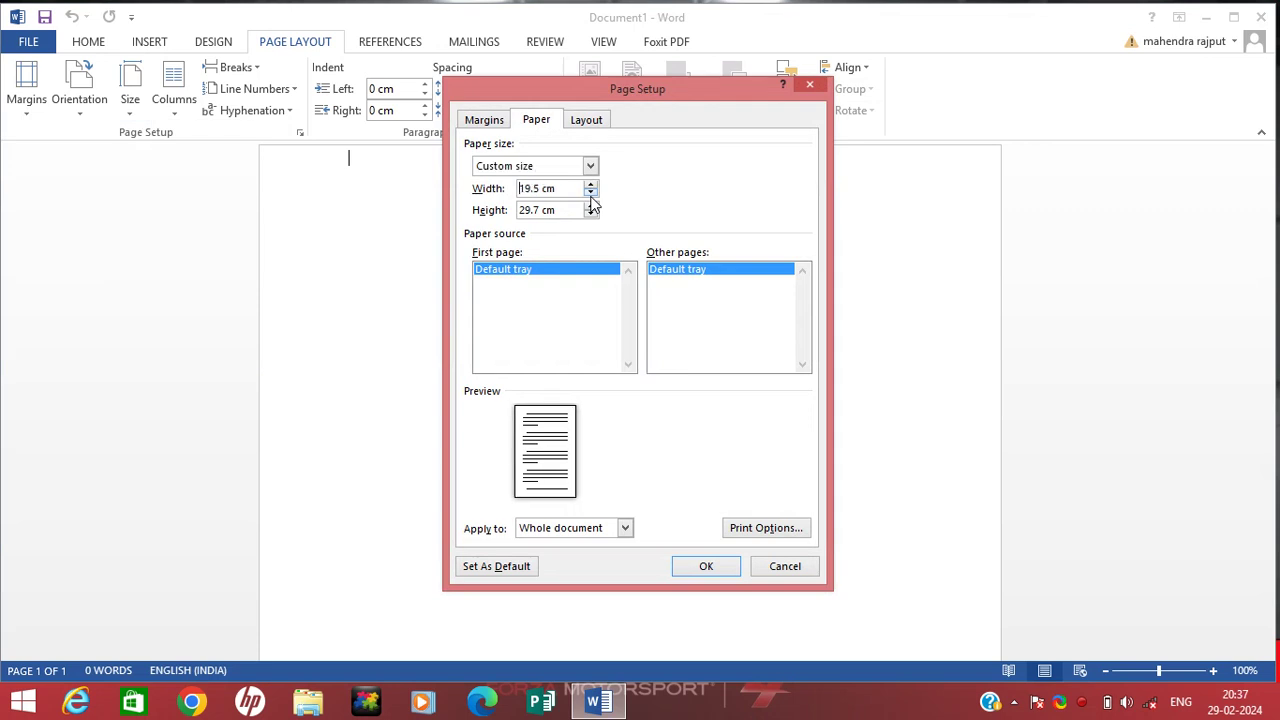
left_click(591, 196)
left_click(591, 196)
left_click(591, 196)
left_click(591, 196)
left_click(591, 196)
left_click(591, 196)
left_click(591, 196)
left_click(591, 196)
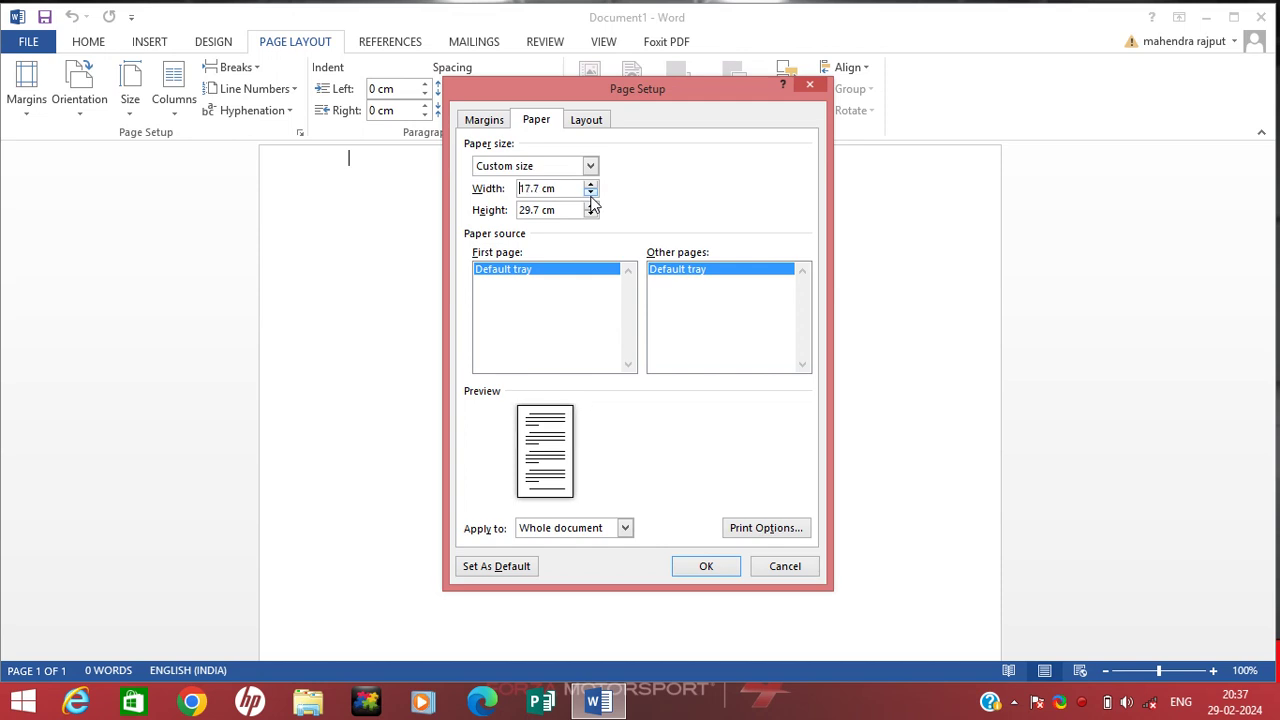
left_click(591, 196)
left_click(591, 196)
left_click(591, 196)
left_click(591, 196)
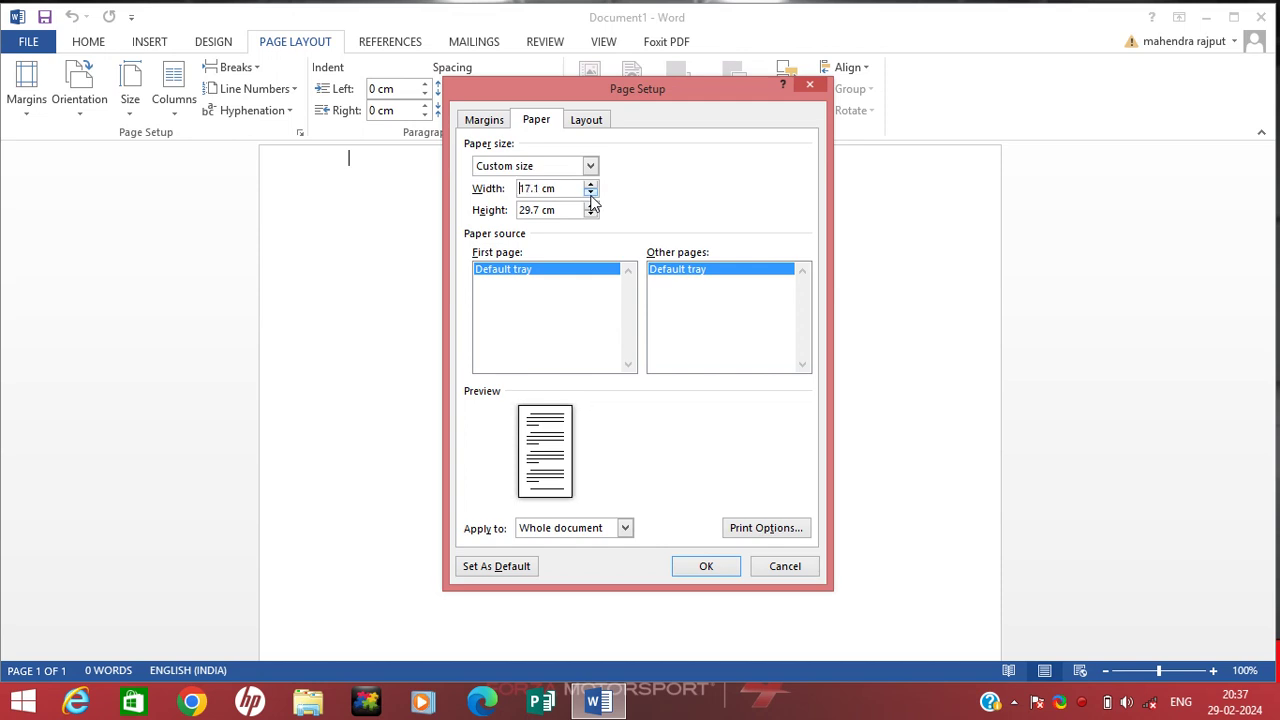
left_click(591, 196)
Set the paper height to 27 cm and apply the custom size to the whole document.
left_click(590, 214)
left_click(590, 214)
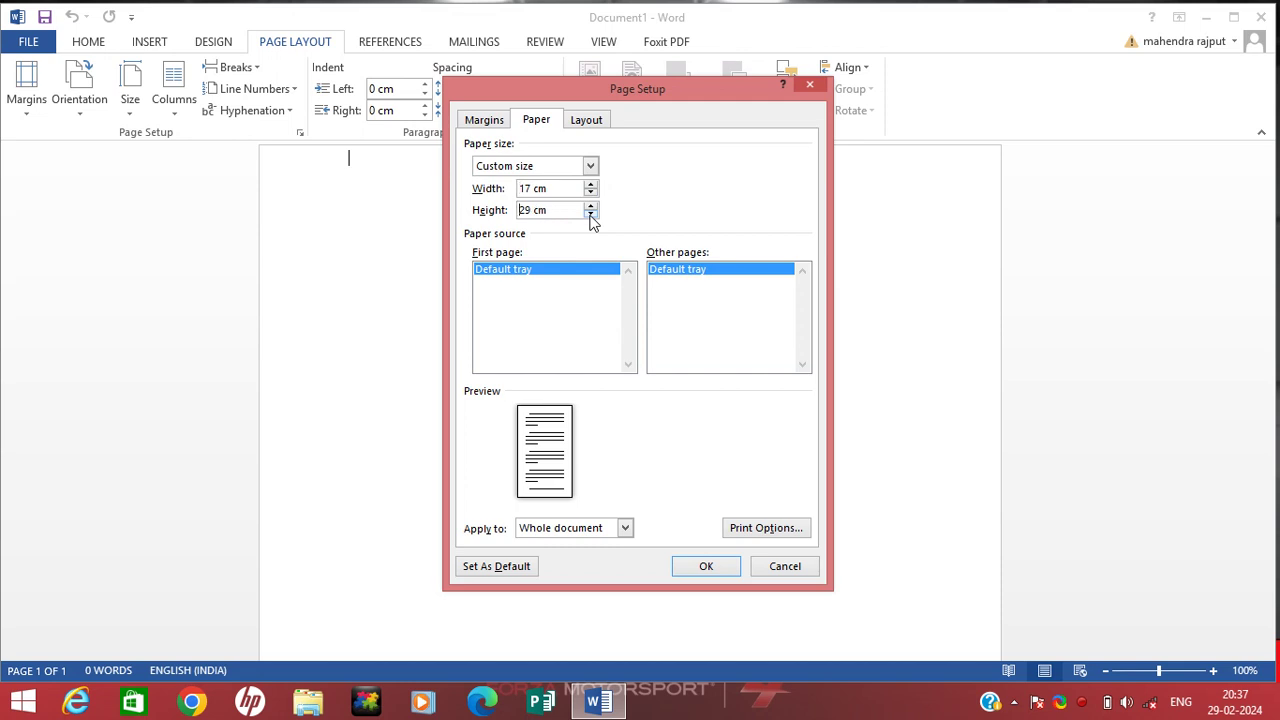
left_click(590, 214)
left_click(590, 214)
left_click(590, 214)
left_click(590, 214)
left_click(590, 214)
left_click(590, 214)
left_click(590, 214)
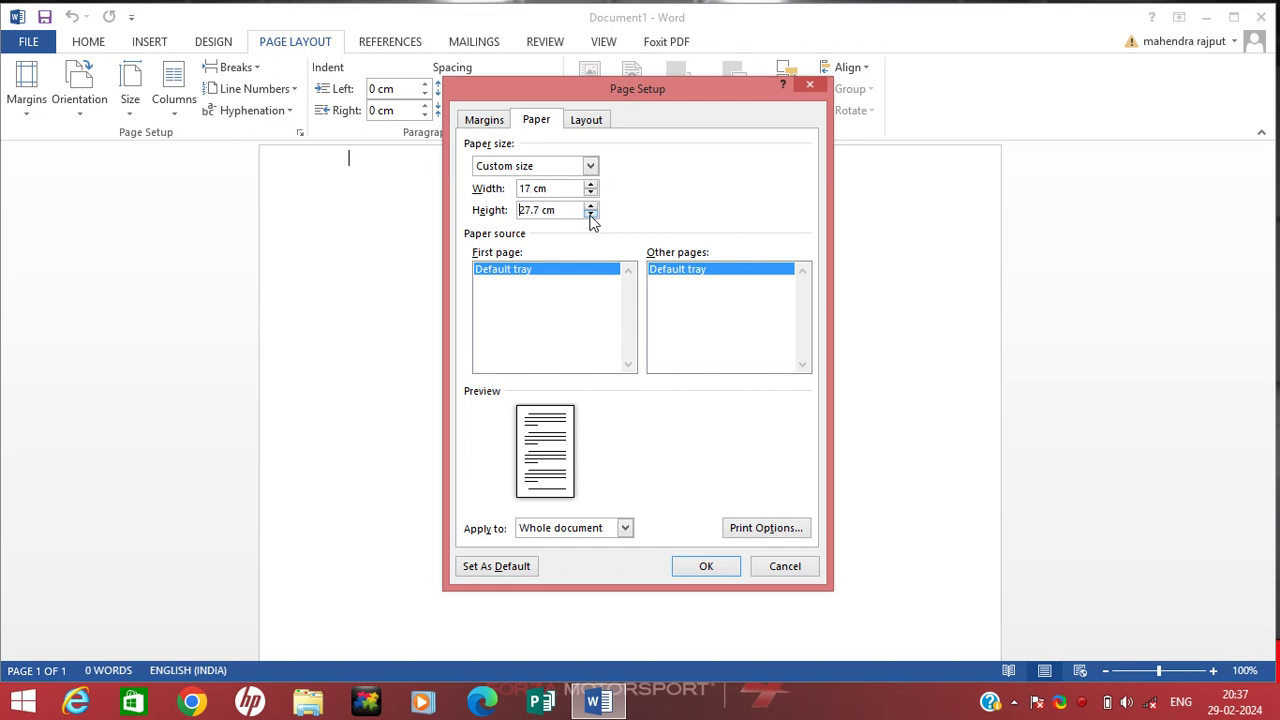
left_click(590, 214)
left_click(590, 214)
left_click(590, 214)
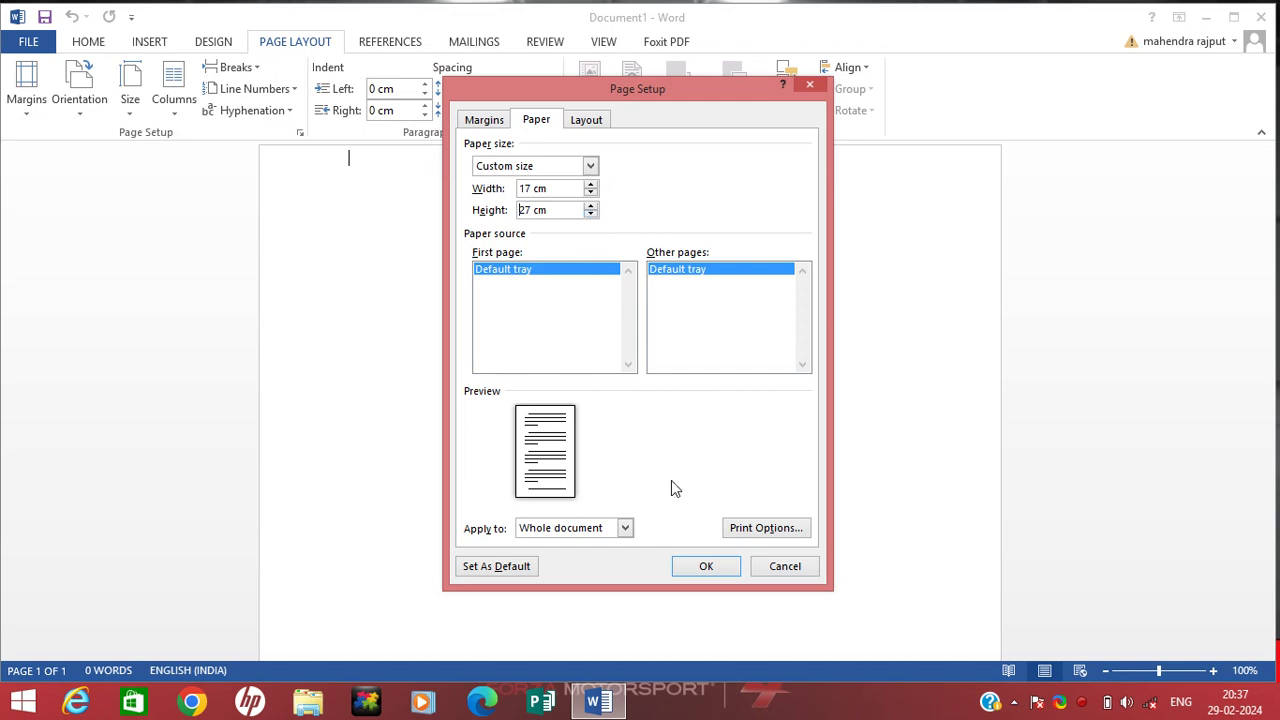
left_click(702, 566)
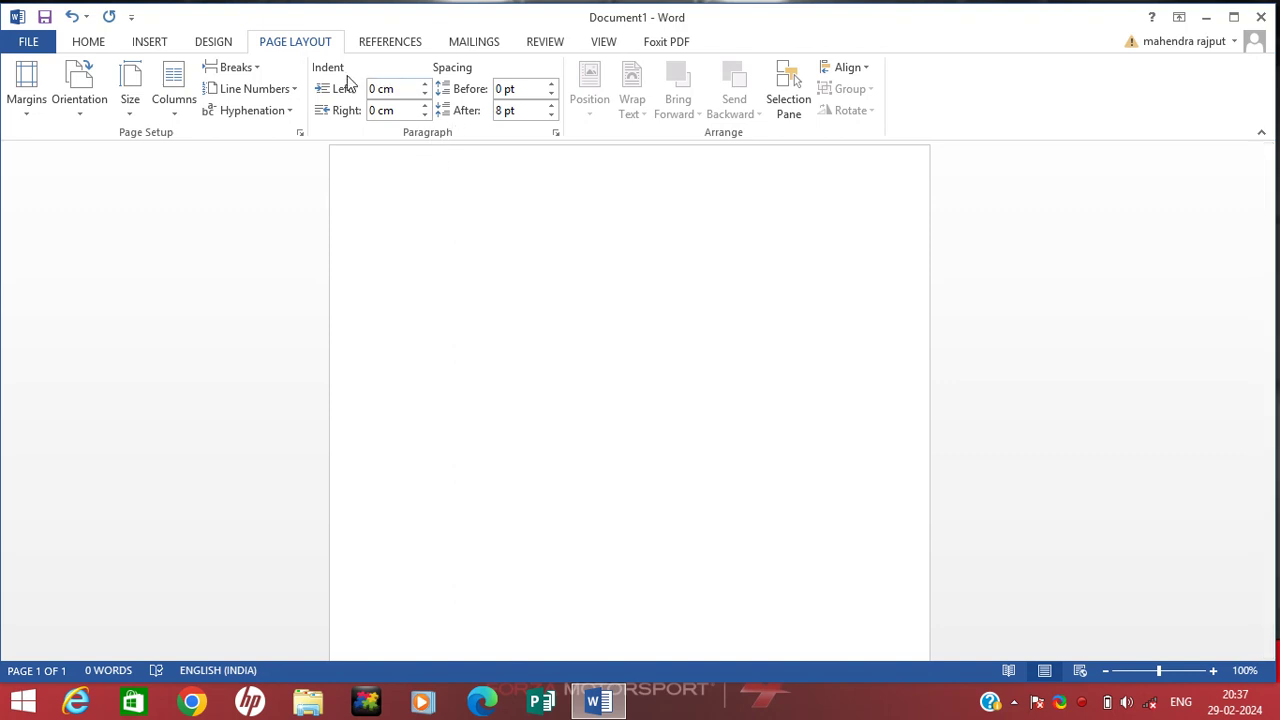
Add a box page border to the whole document with a double-line style in dark orange.
left_click(200, 45)
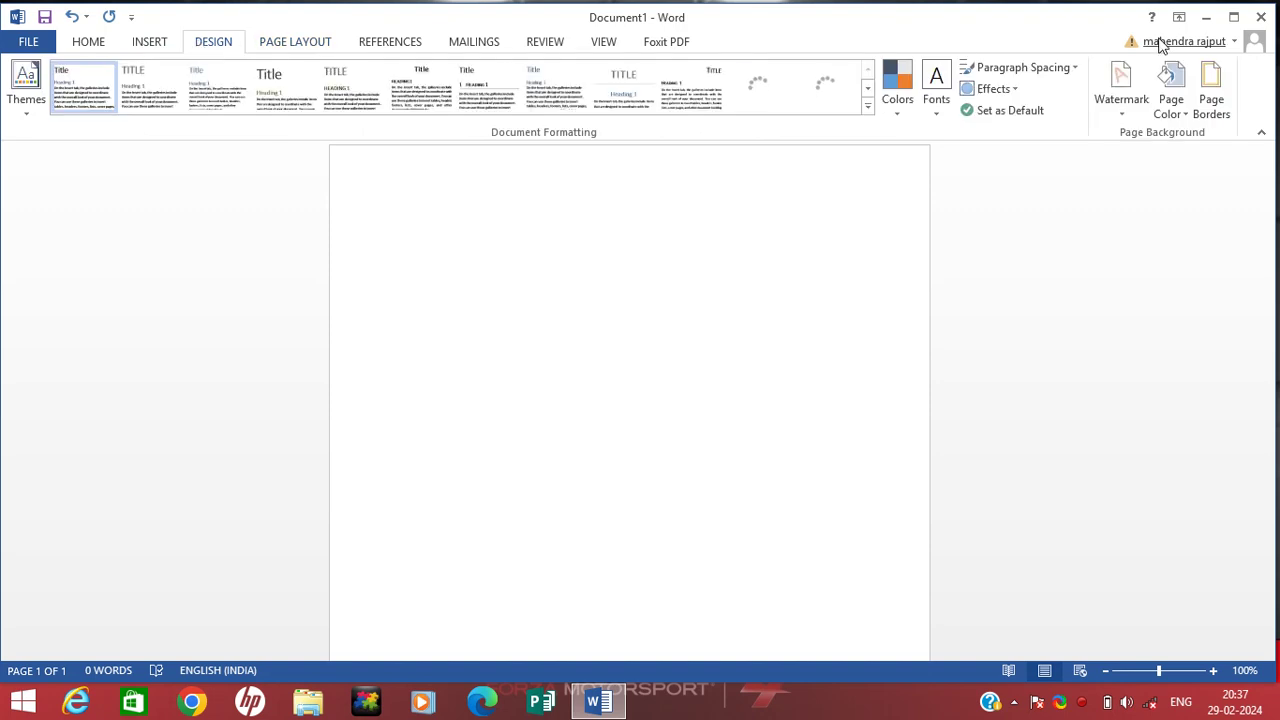
left_click(1206, 117)
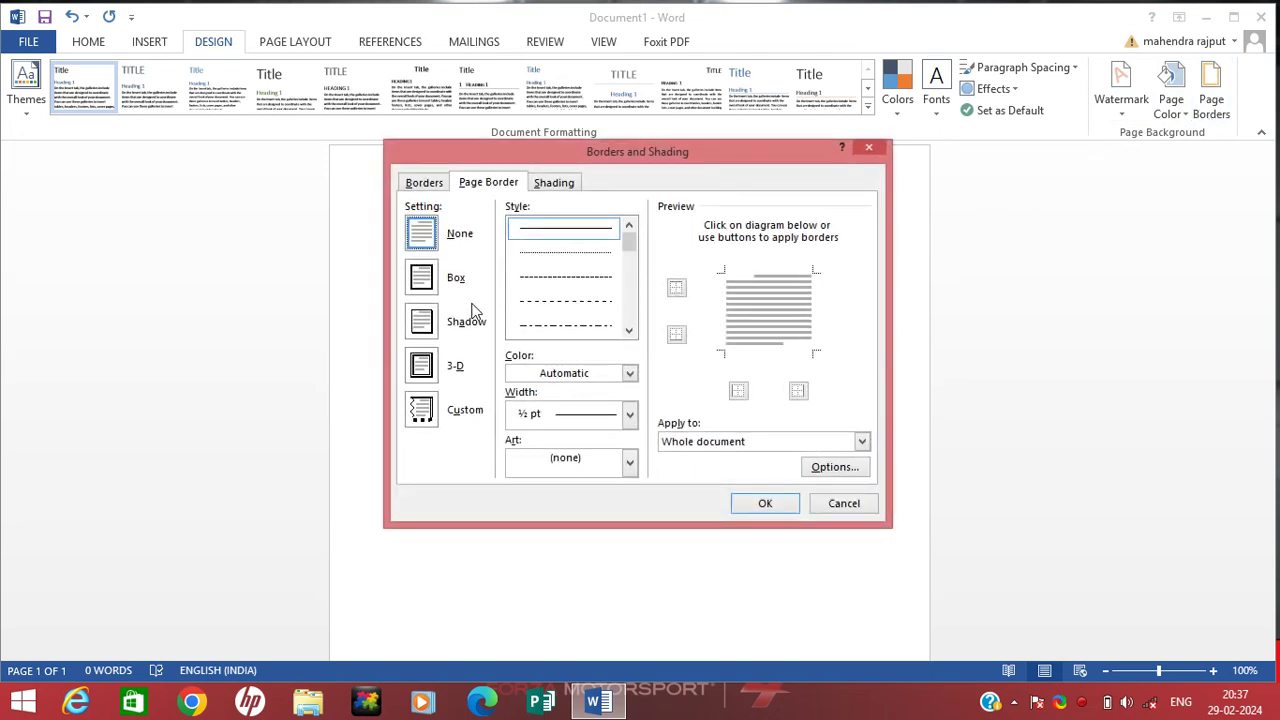
left_click(424, 280)
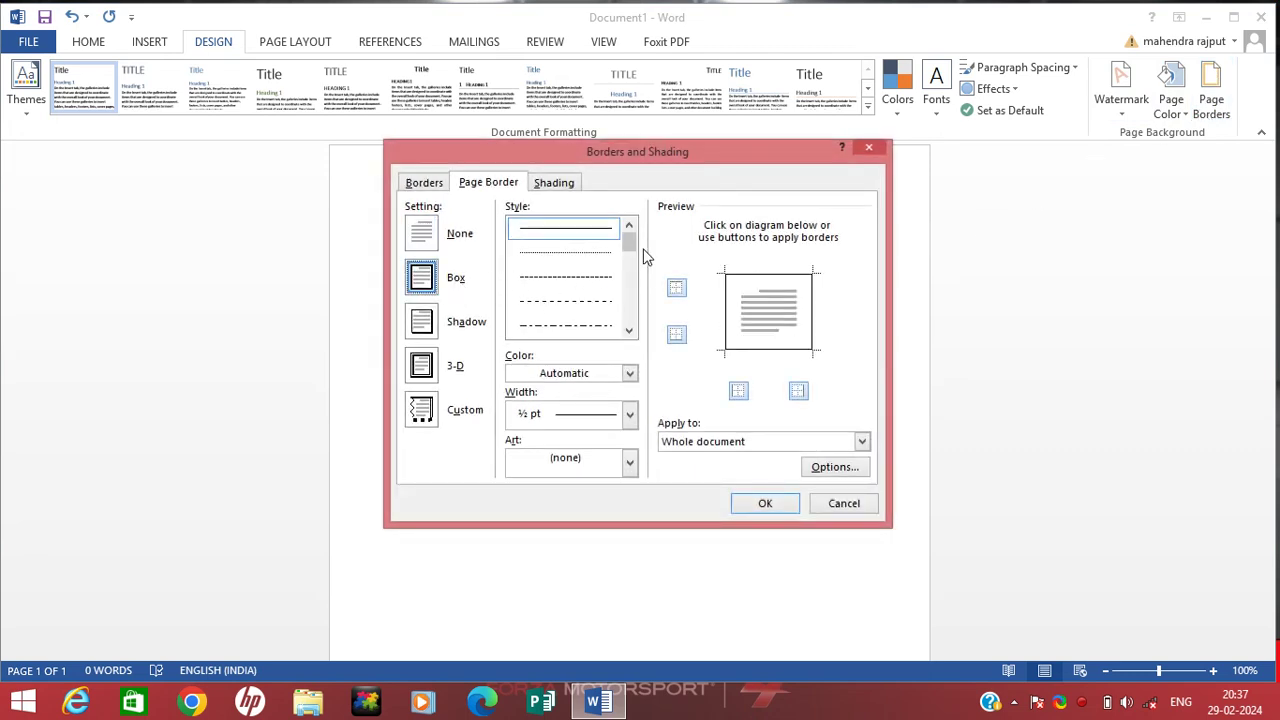
left_click_drag(629, 244, 635, 267)
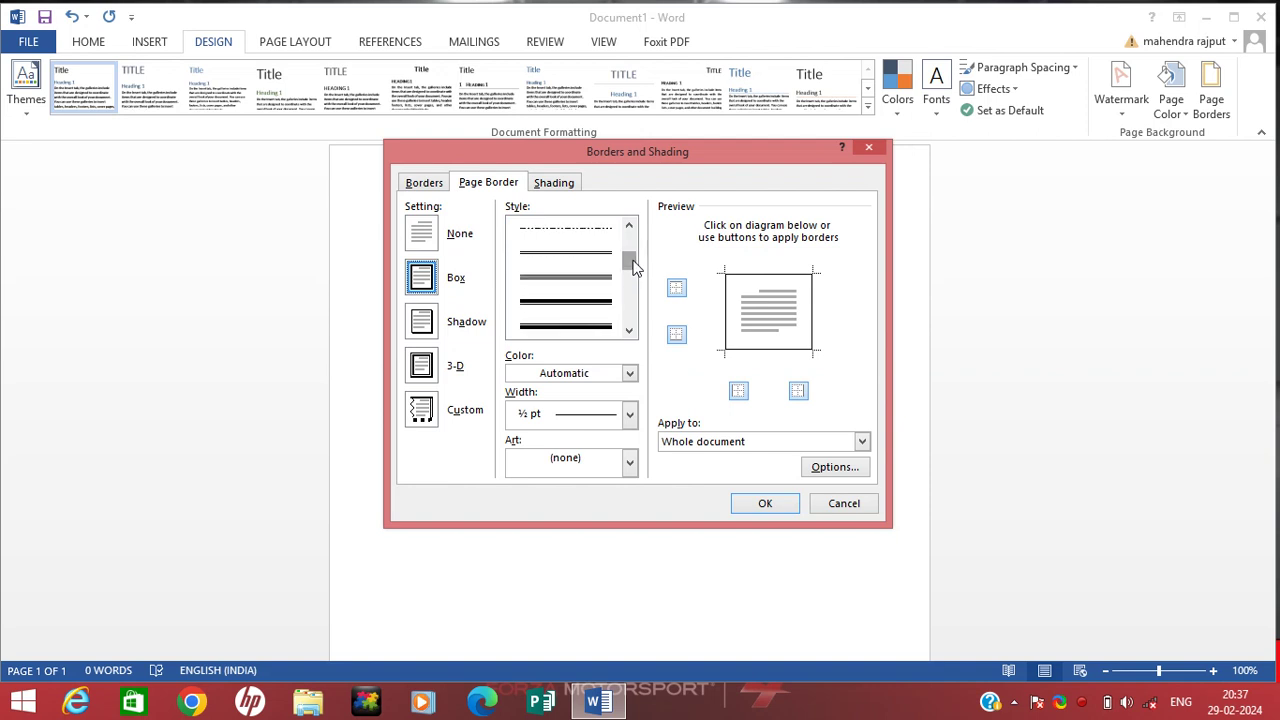
left_click(580, 252)
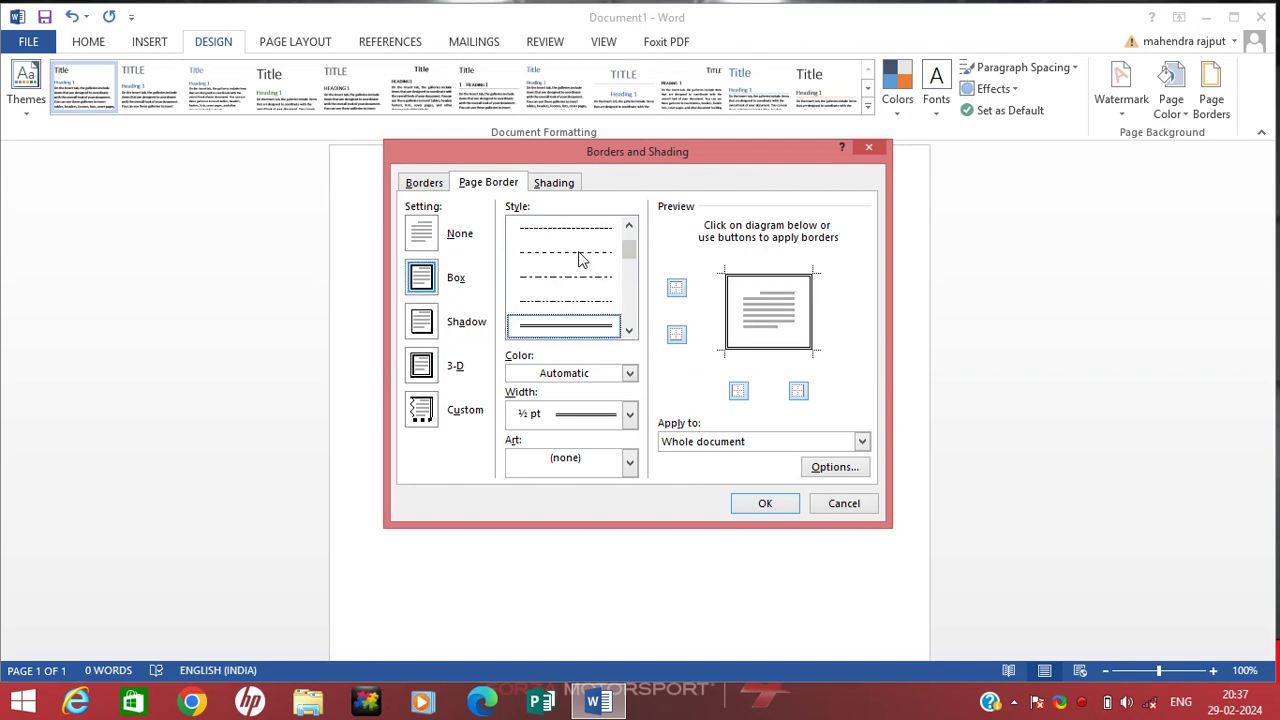
left_click(630, 374)
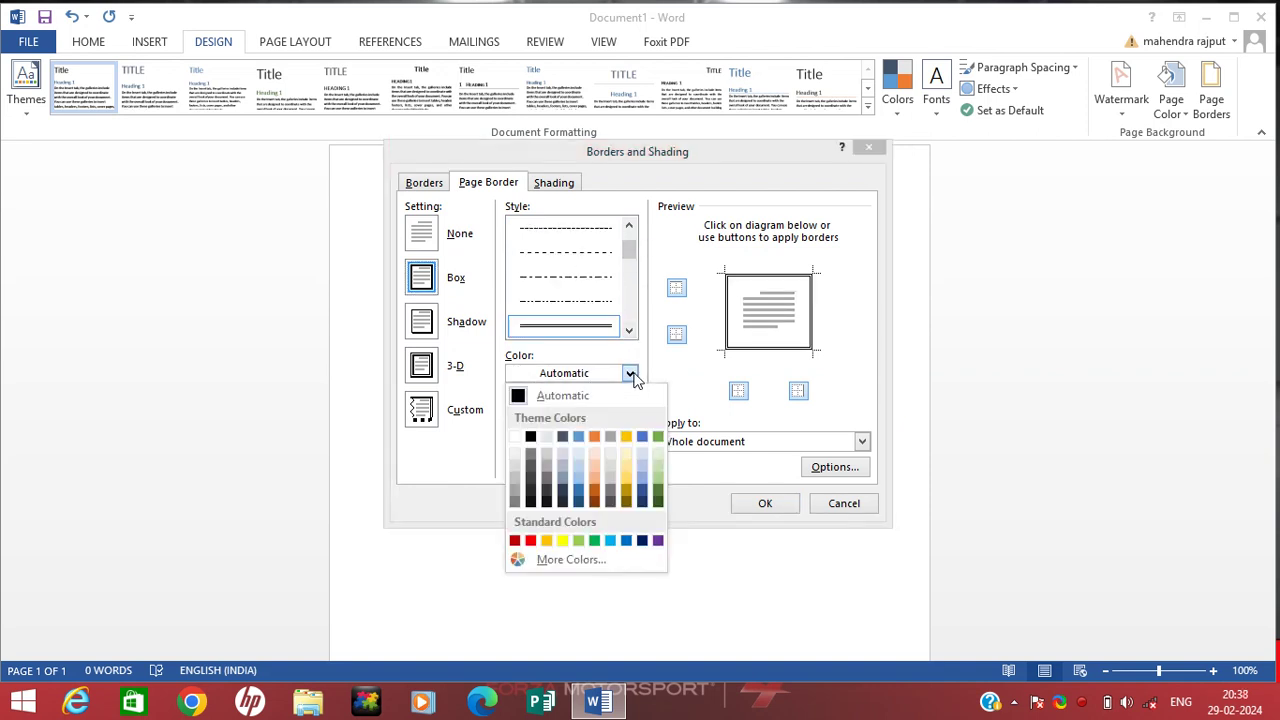
left_click(597, 489)
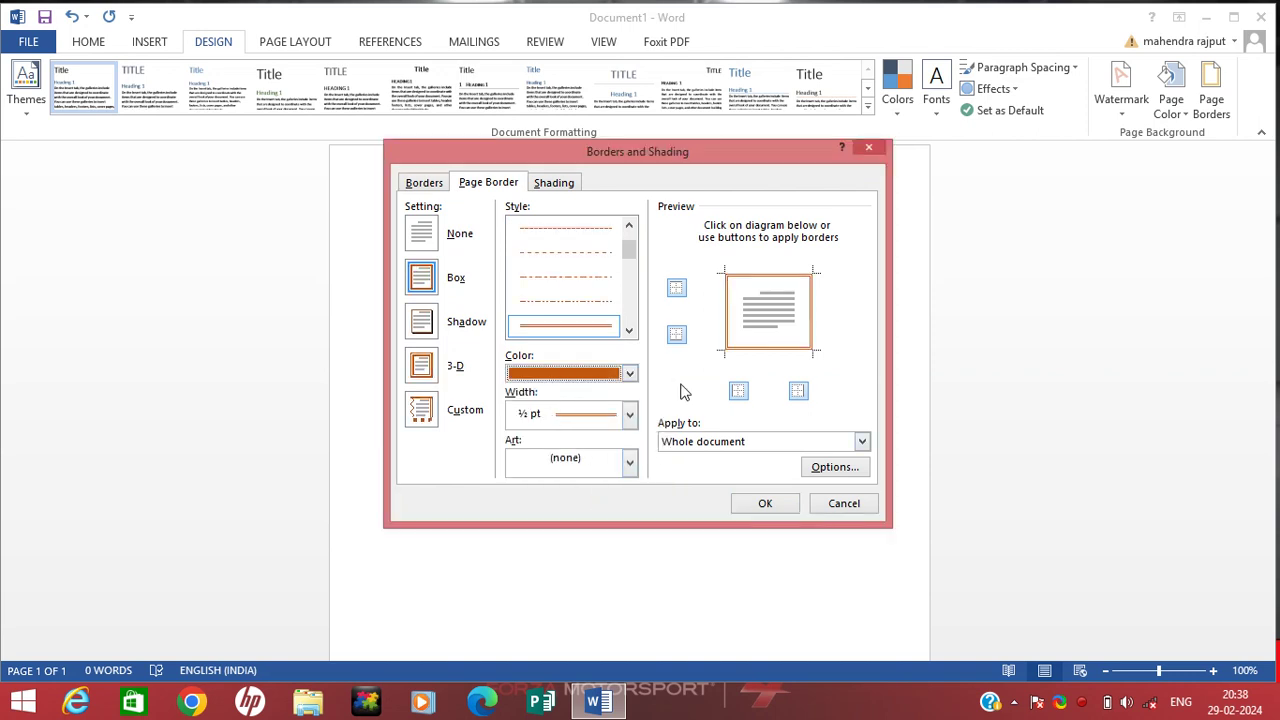
left_click(758, 503)
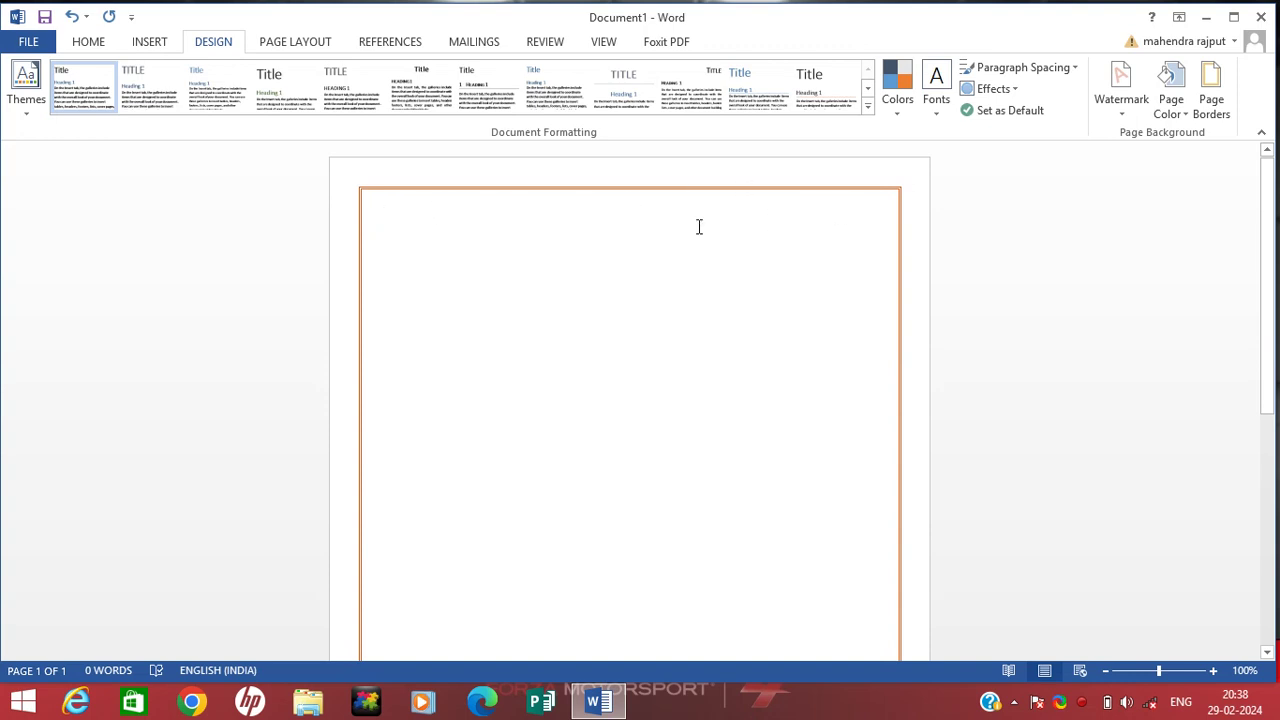
Draw a text box about 0.77 cm high and 14.74 cm wide along the page's top edge, just inside the border.
left_click(87, 42)
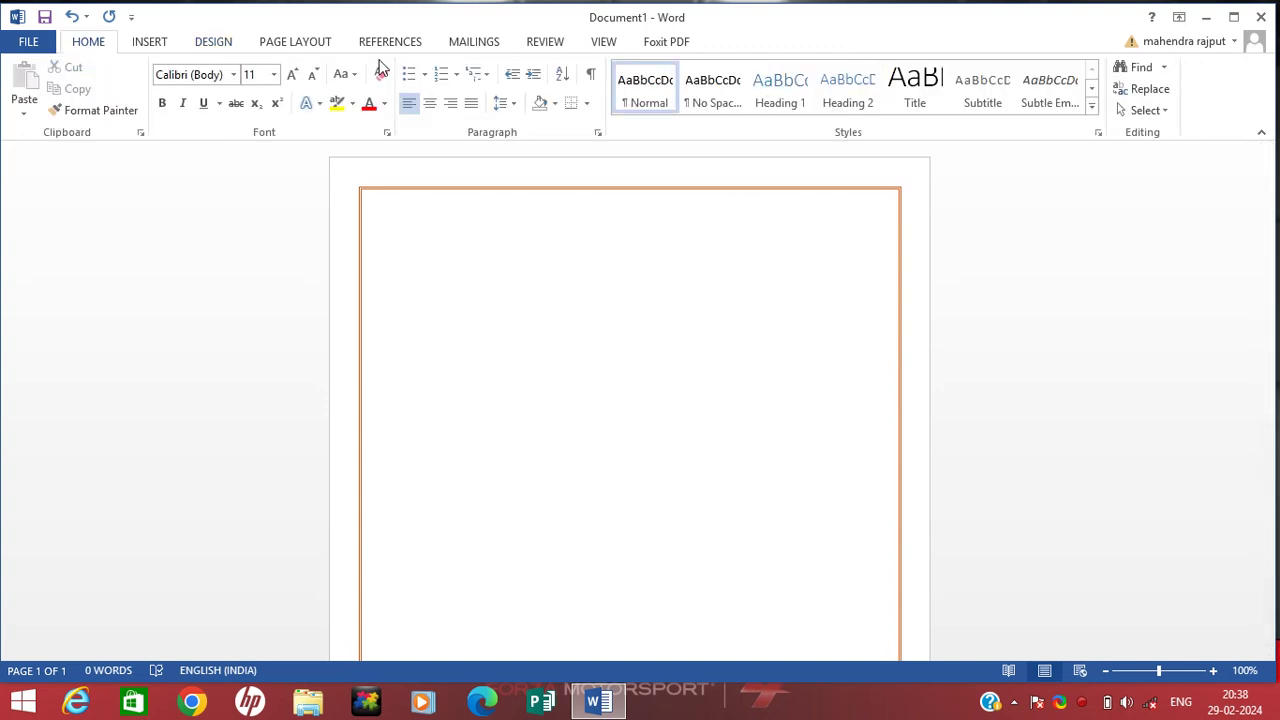
left_click(164, 47)
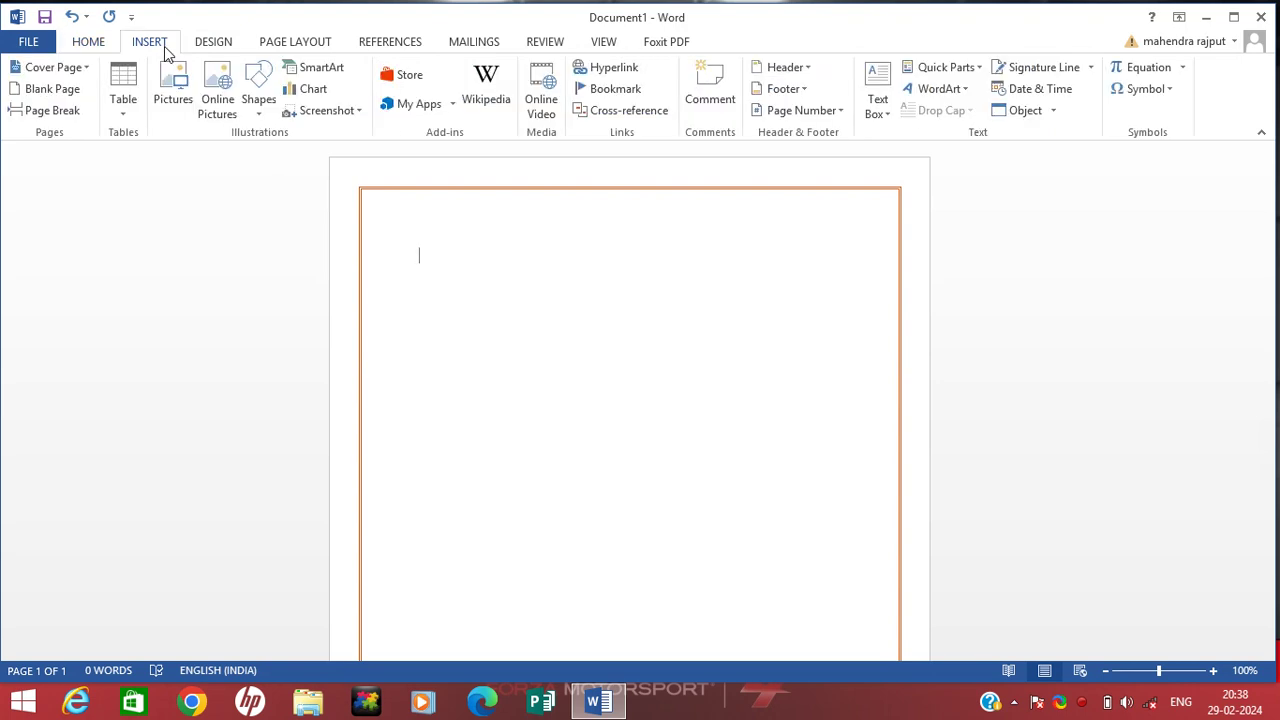
left_click(878, 110)
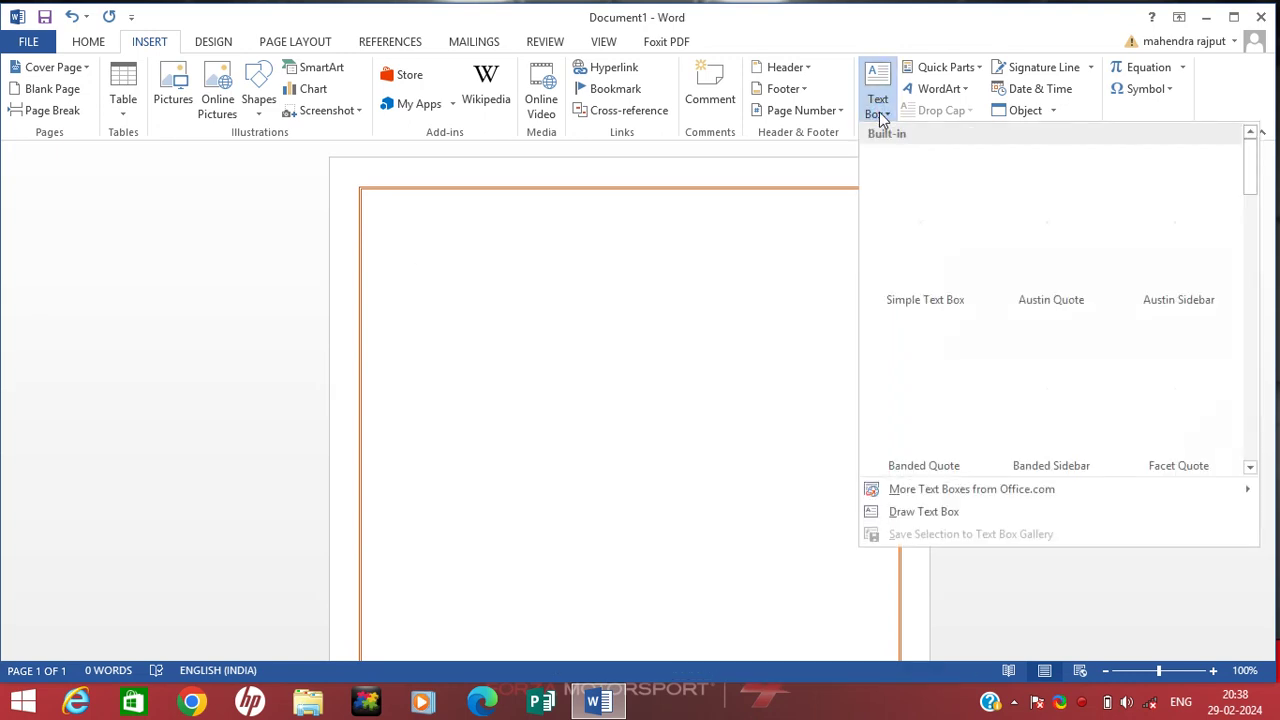
left_click(926, 512)
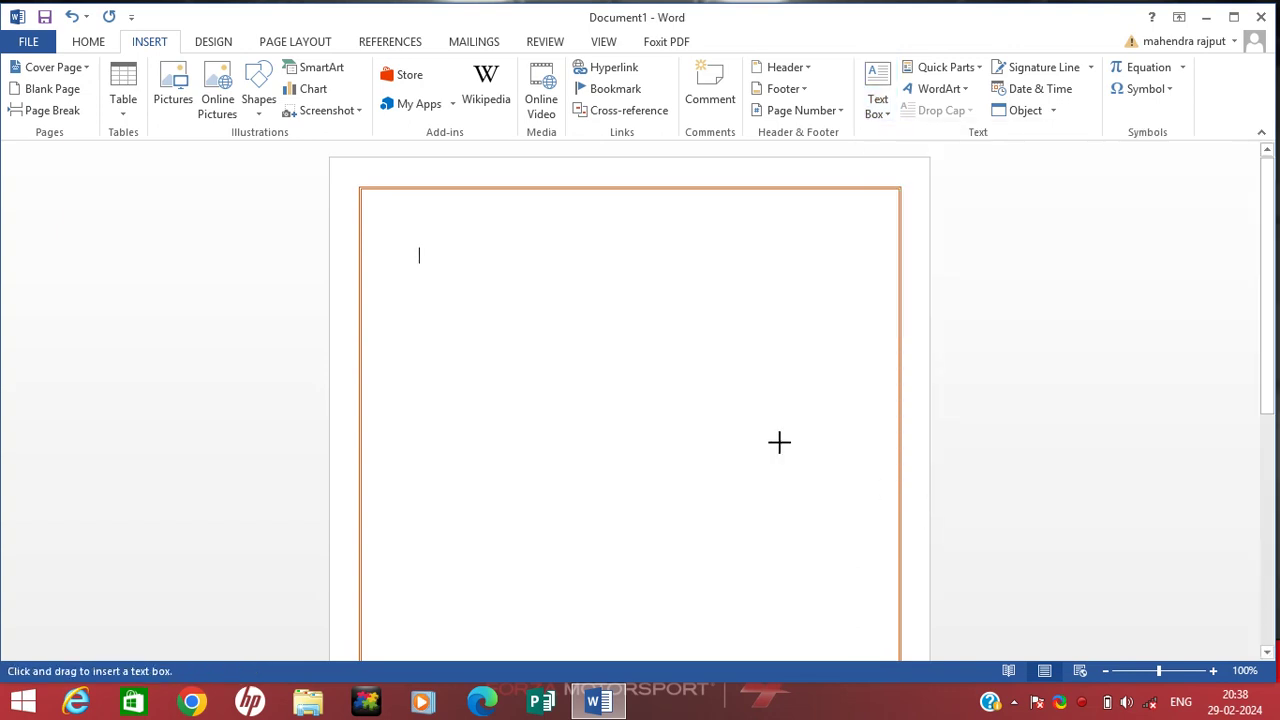
left_click_drag(370, 198, 892, 224)
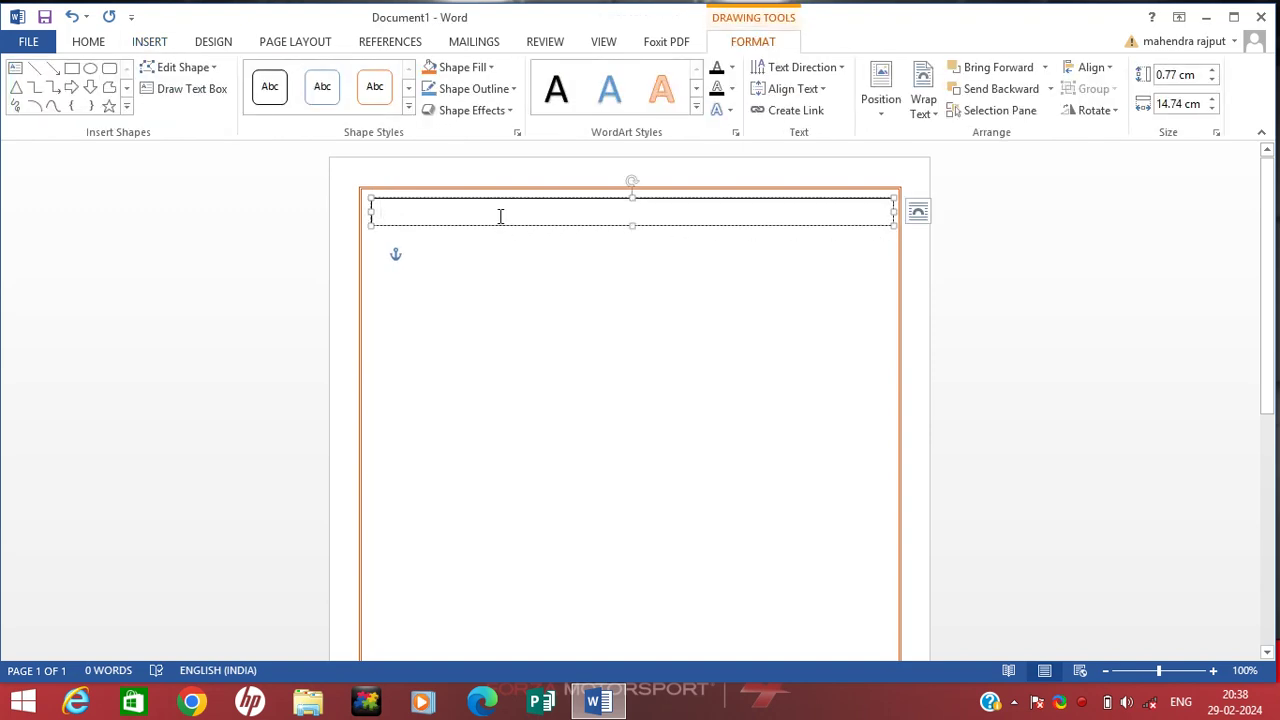
Fill the text box with "Contact No." and the phone number, then, widely spaced on the same line, "E-mail-" and the e-mail address.
left_click(88, 44)
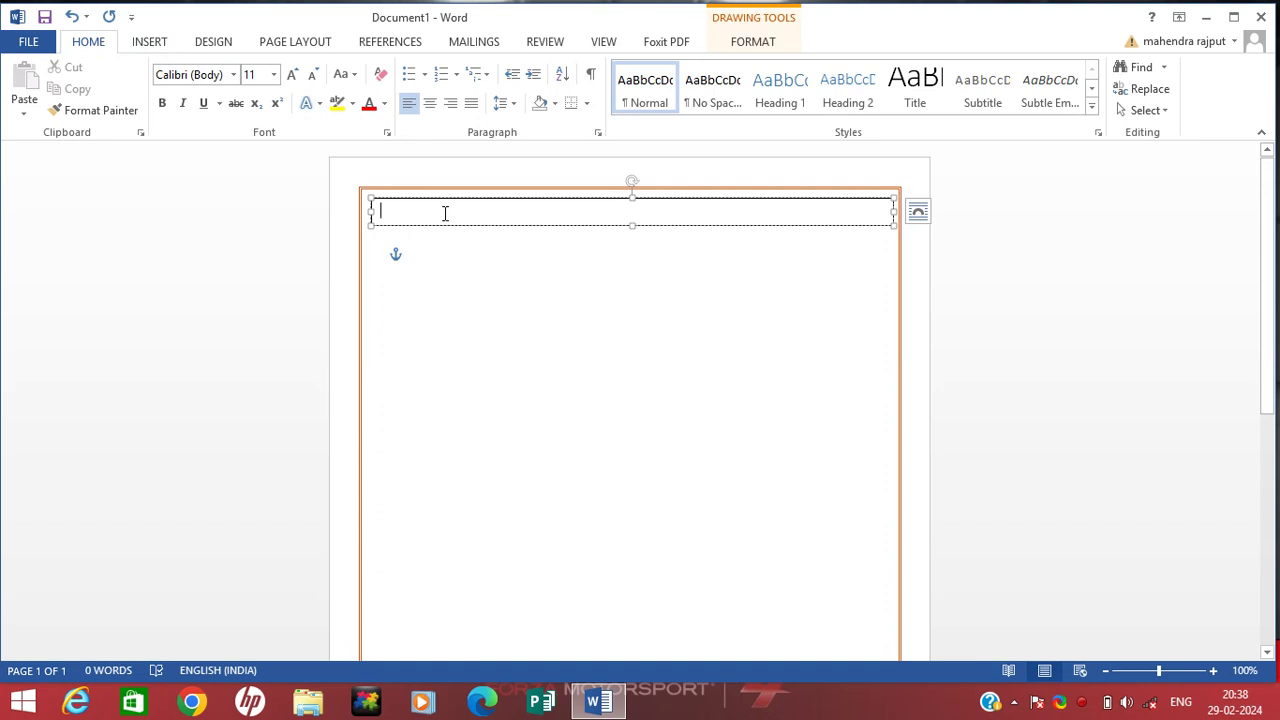
type("S")
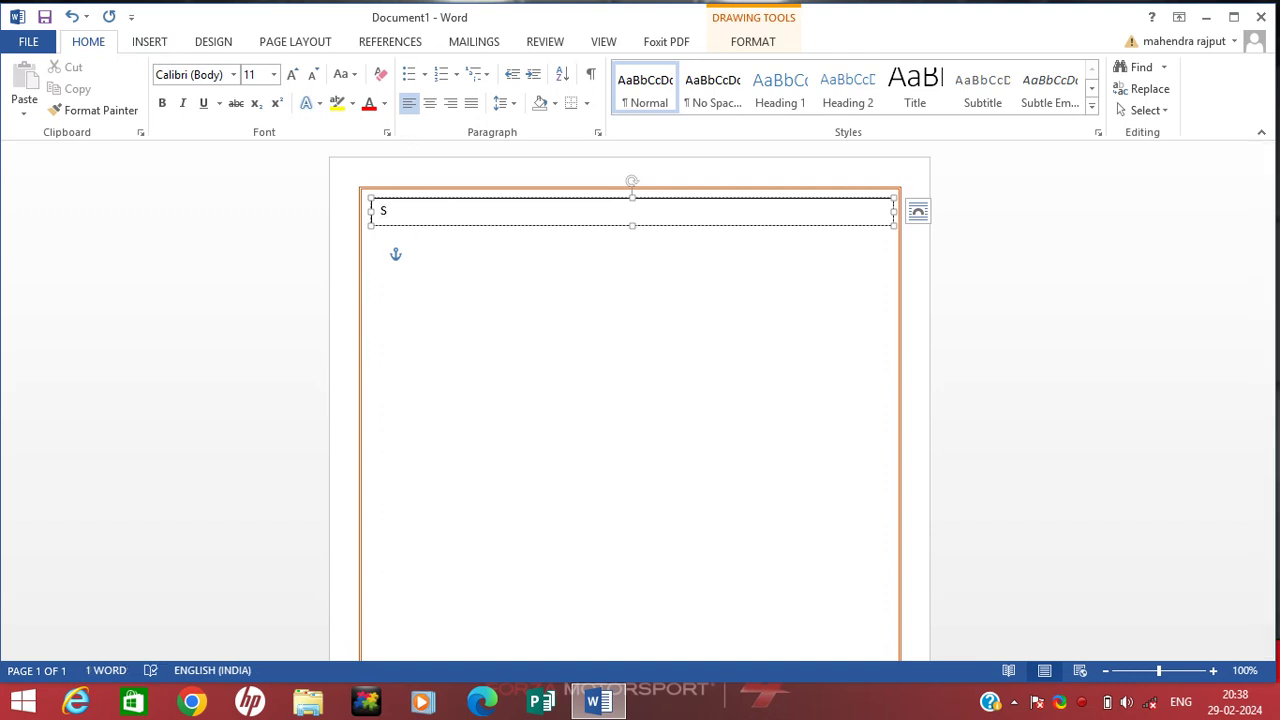
key("BackSpace")
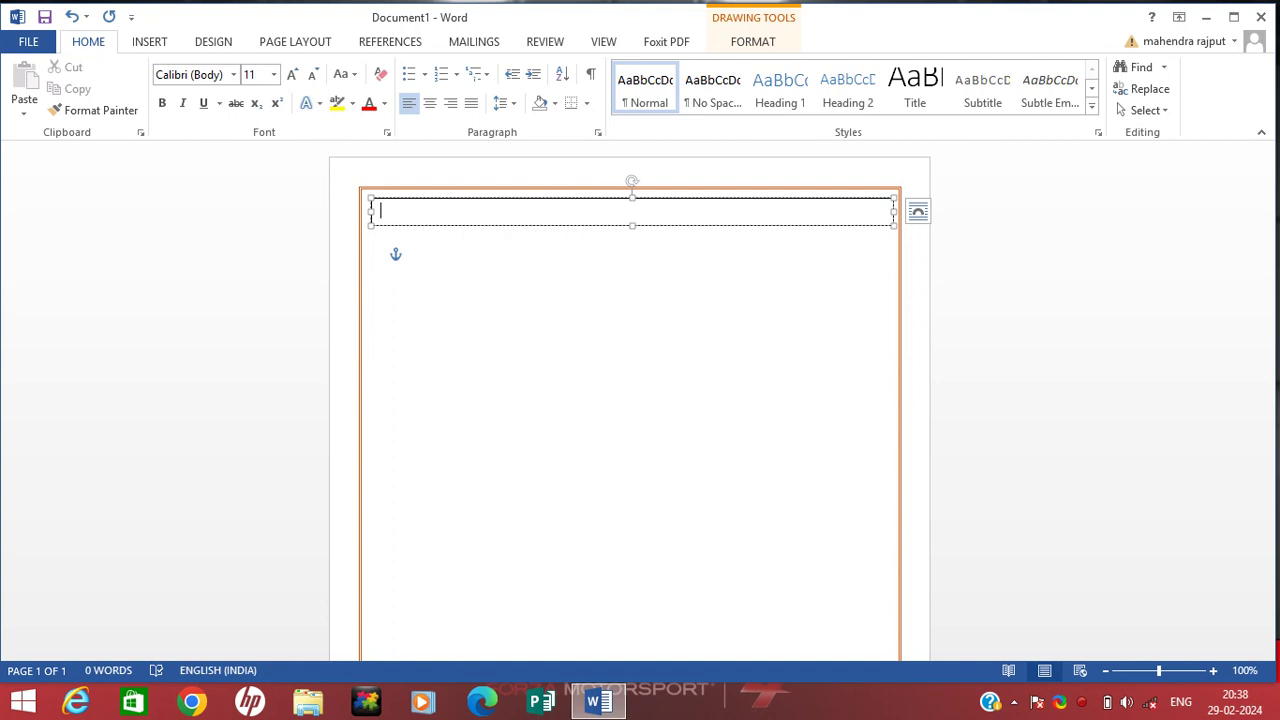
type("C")
key("BackSpace")
type("Contact")
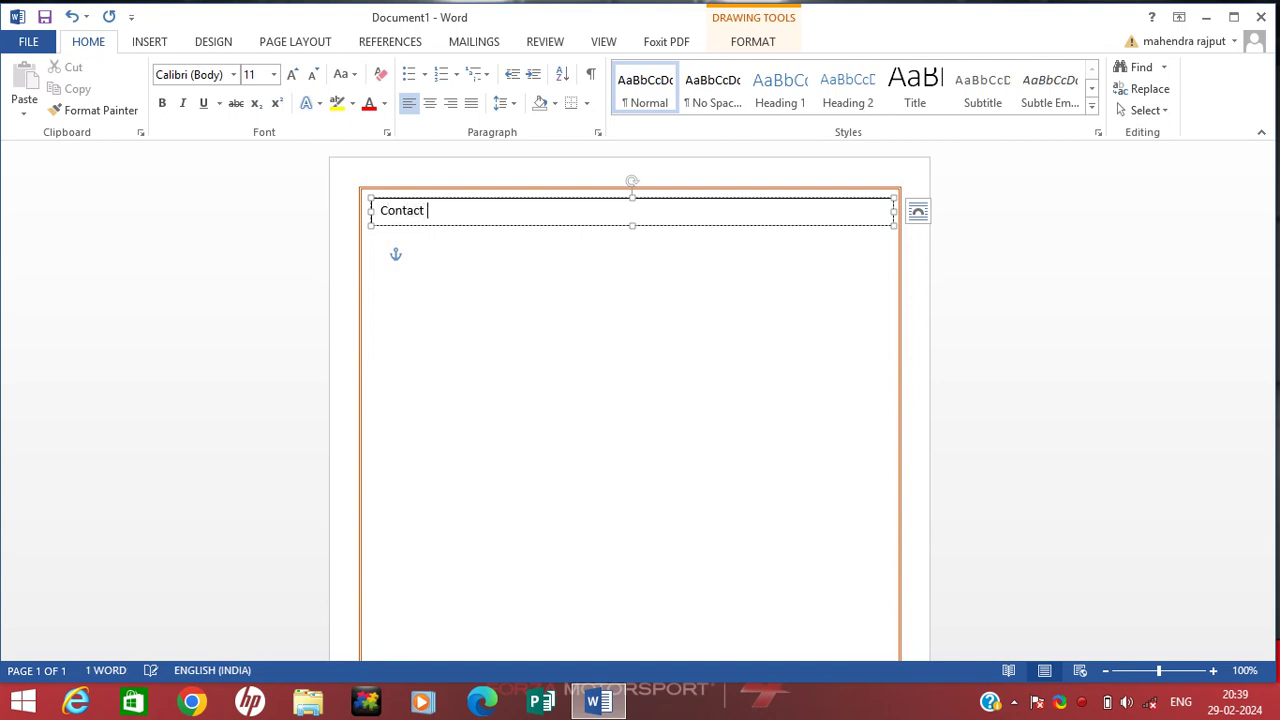
type(" No")
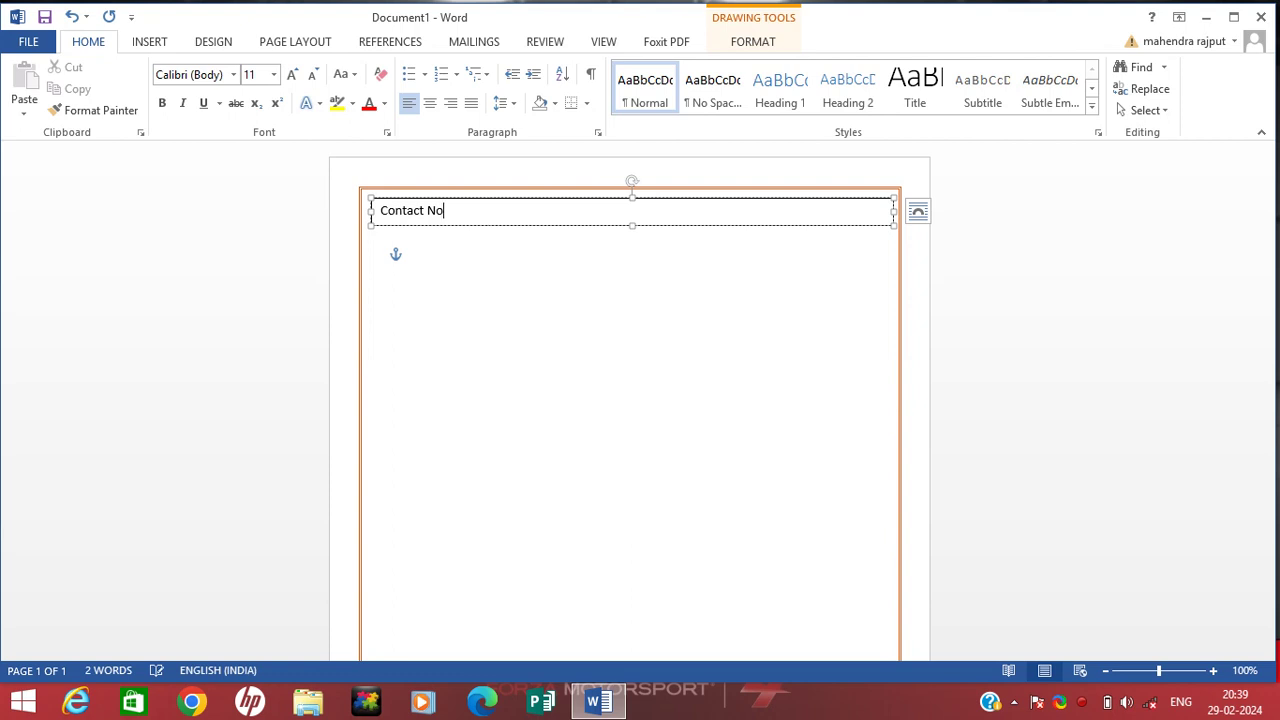
type(". 9928xxxxxxx")
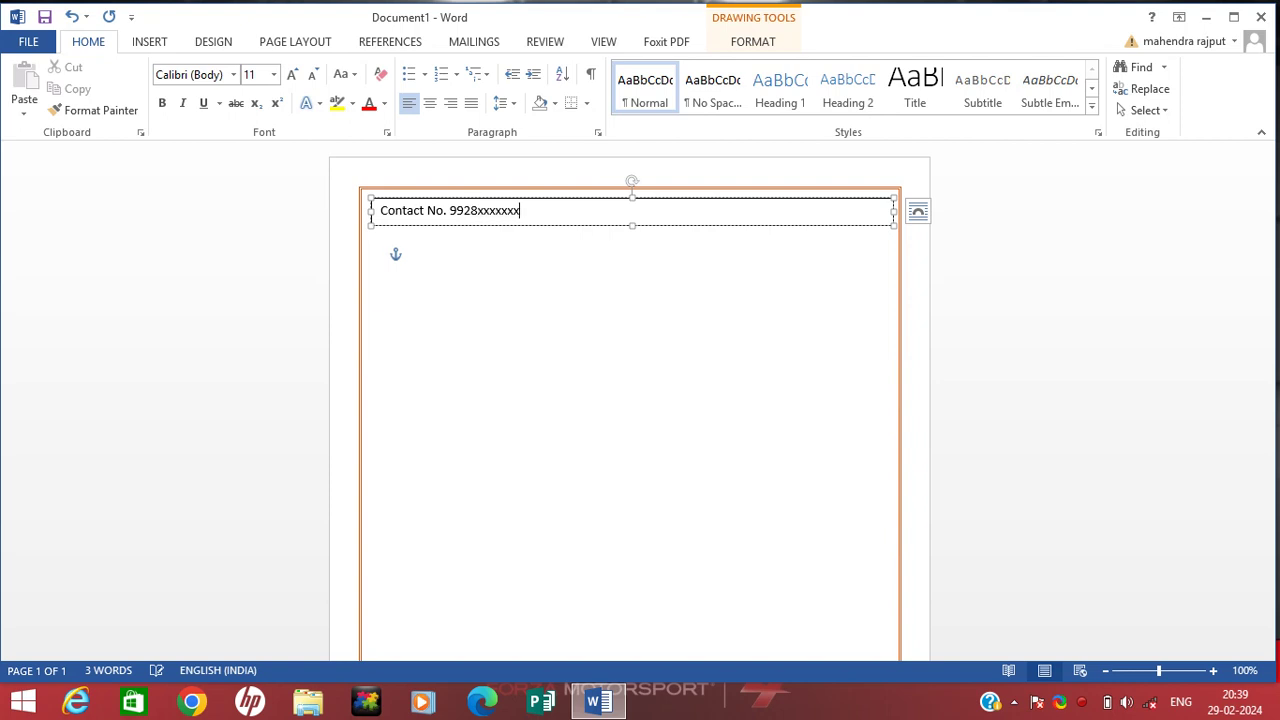
type("x                                                             E-mail- xyz@gmail.")
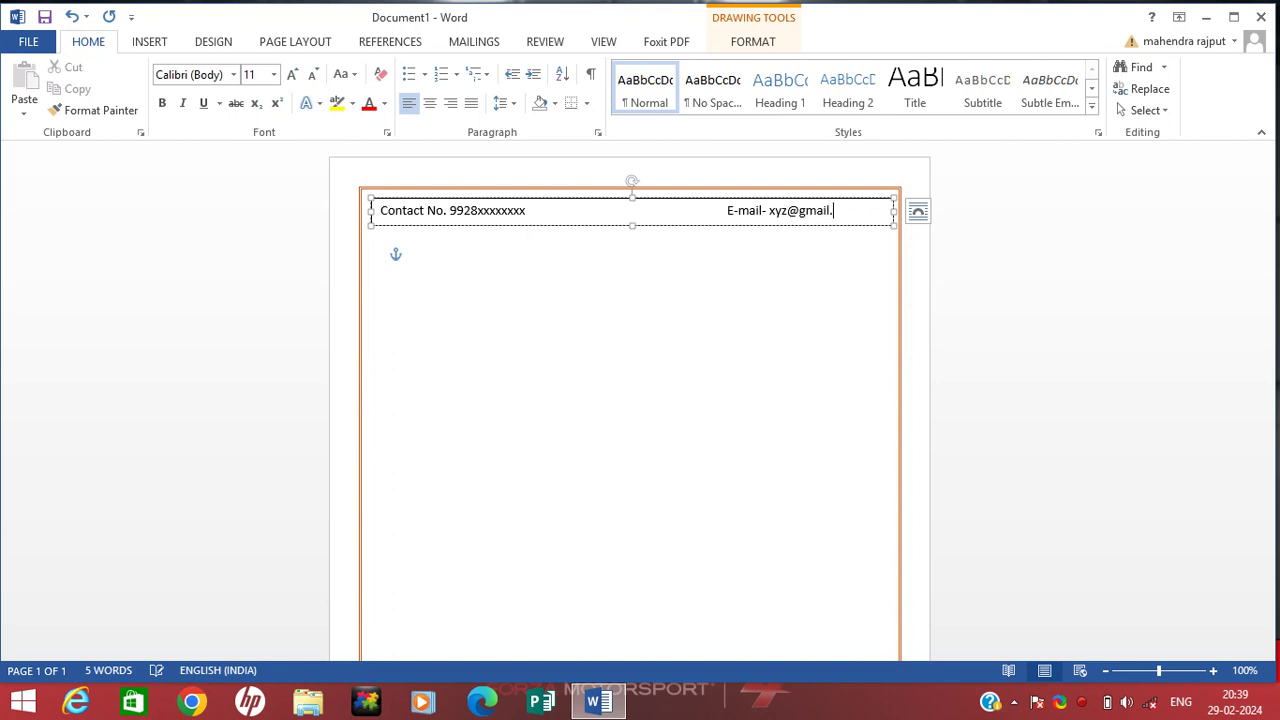
type("com")
left_click(709, 245)
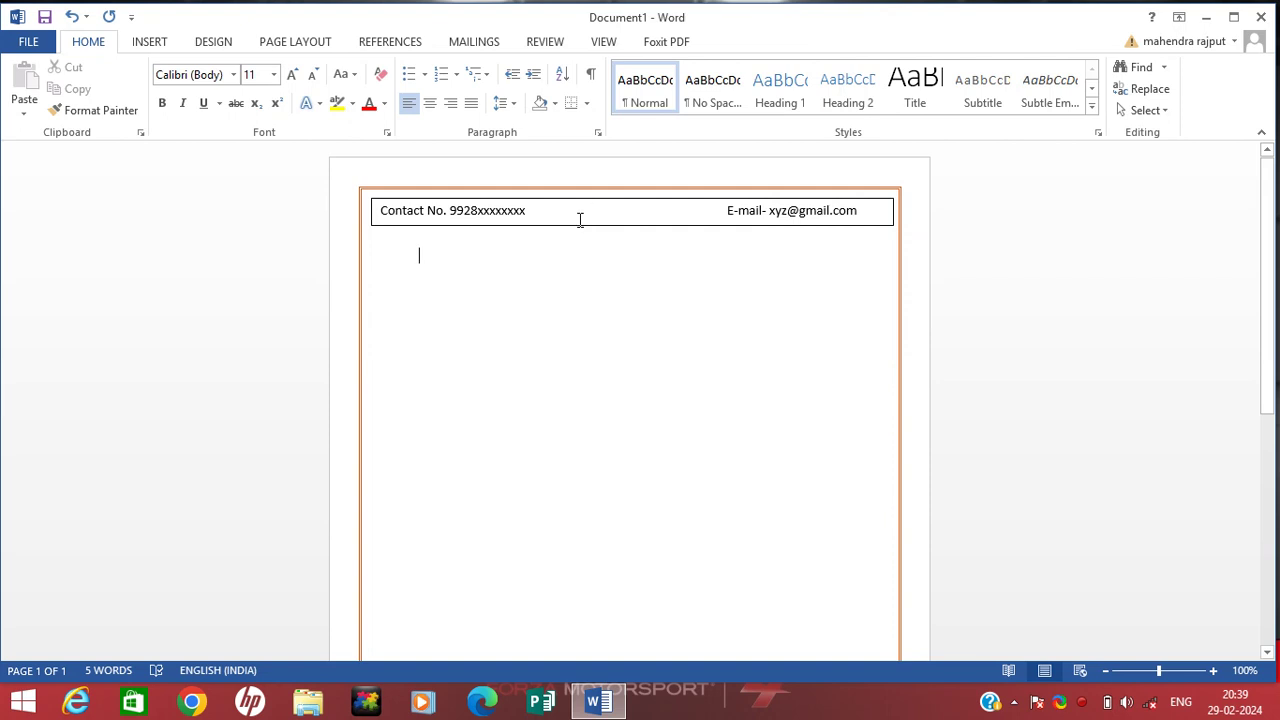
Remove the outline from the contact details text box.
left_click(668, 211)
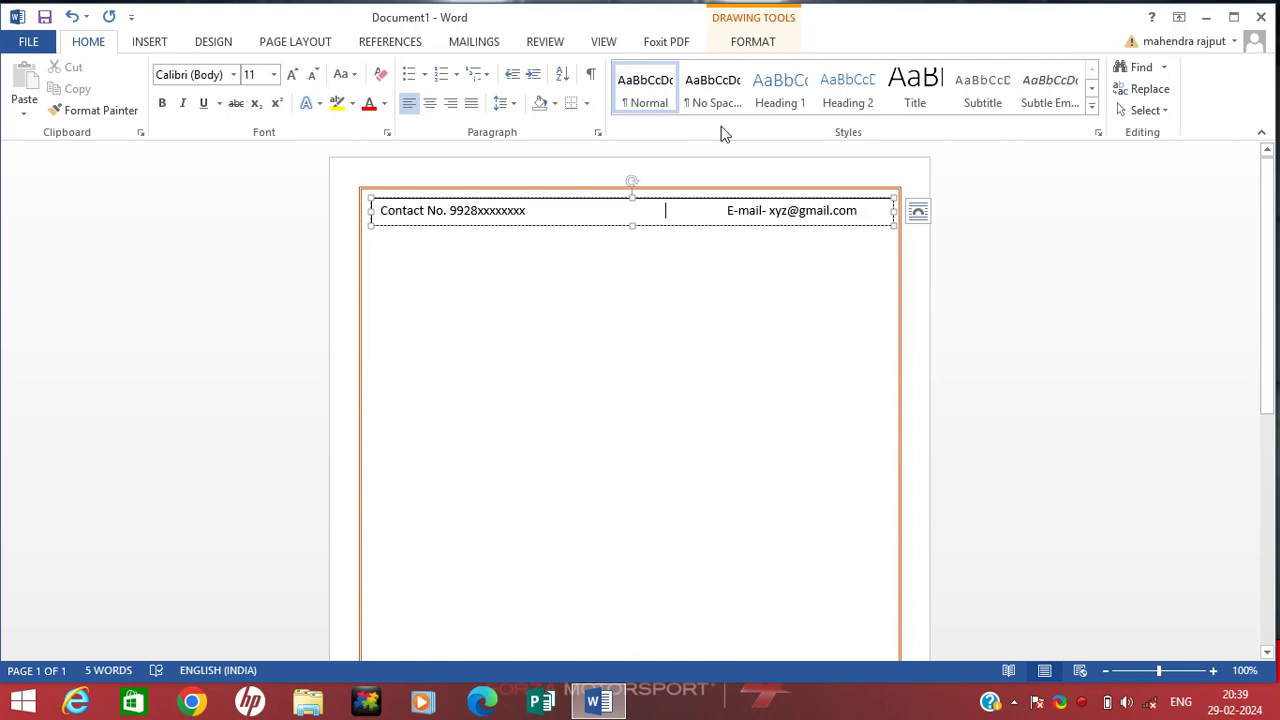
left_click(740, 47)
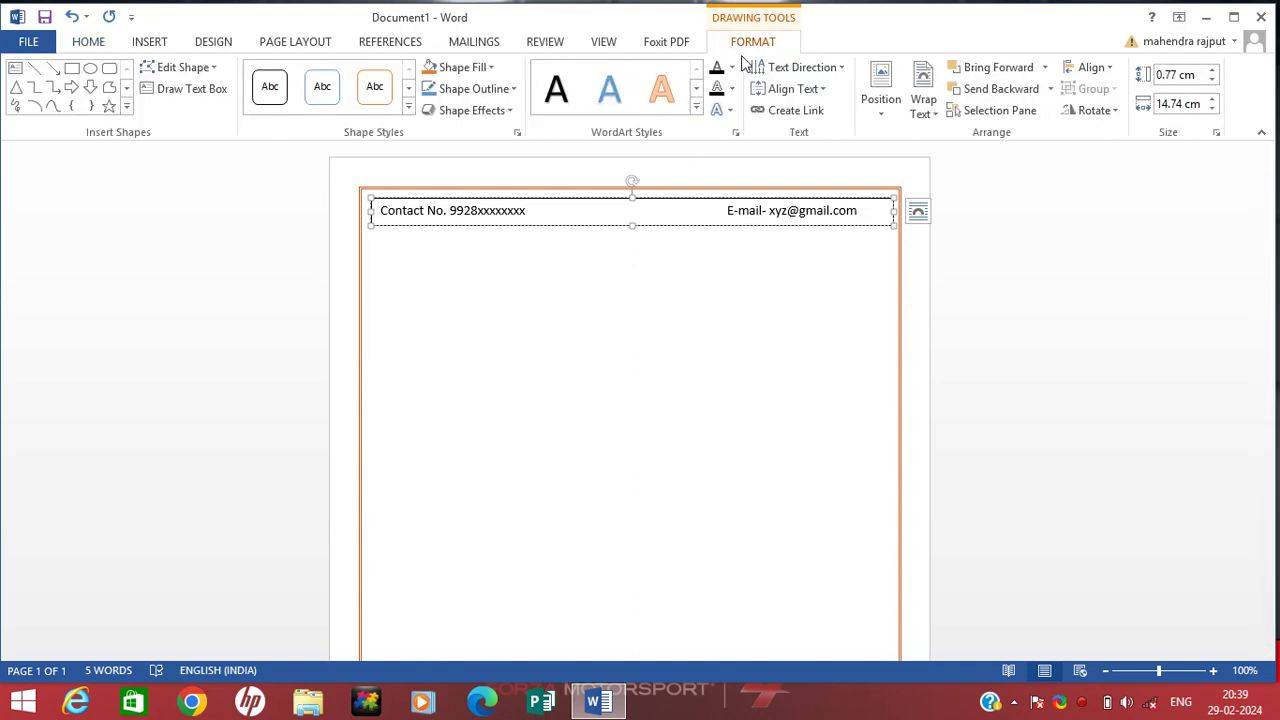
left_click(508, 96)
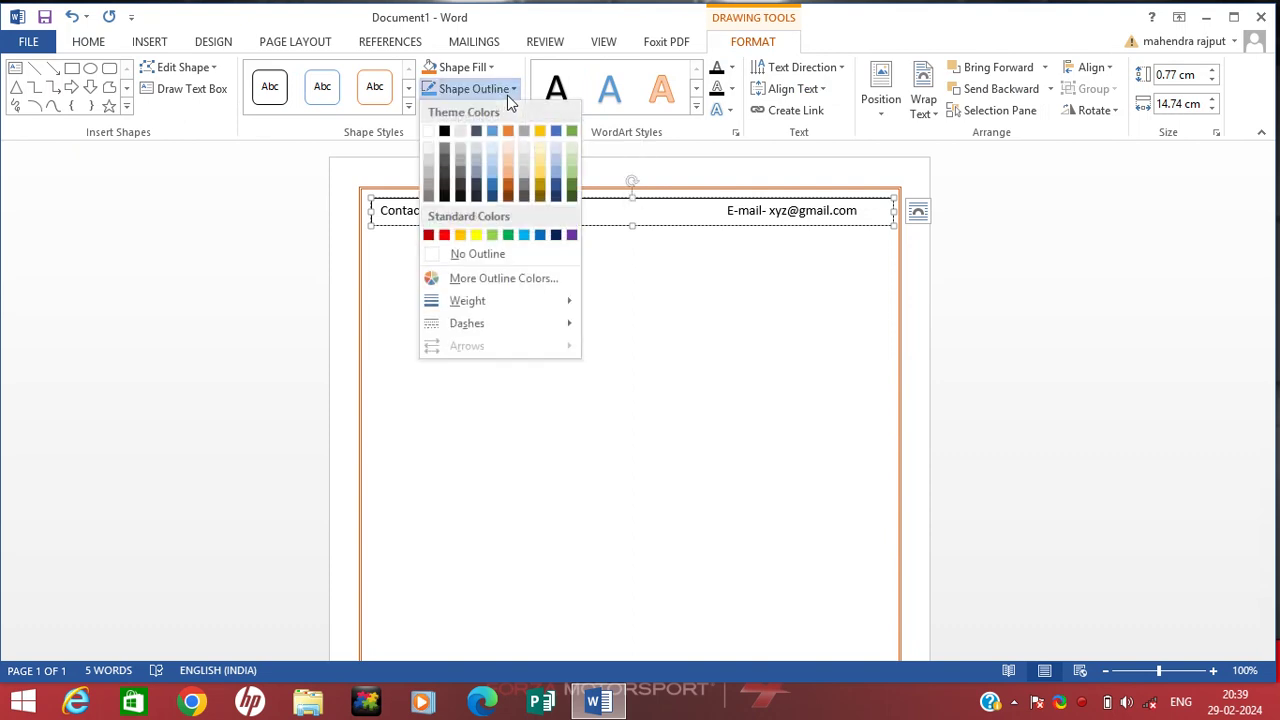
left_click(477, 253)
left_click(477, 258)
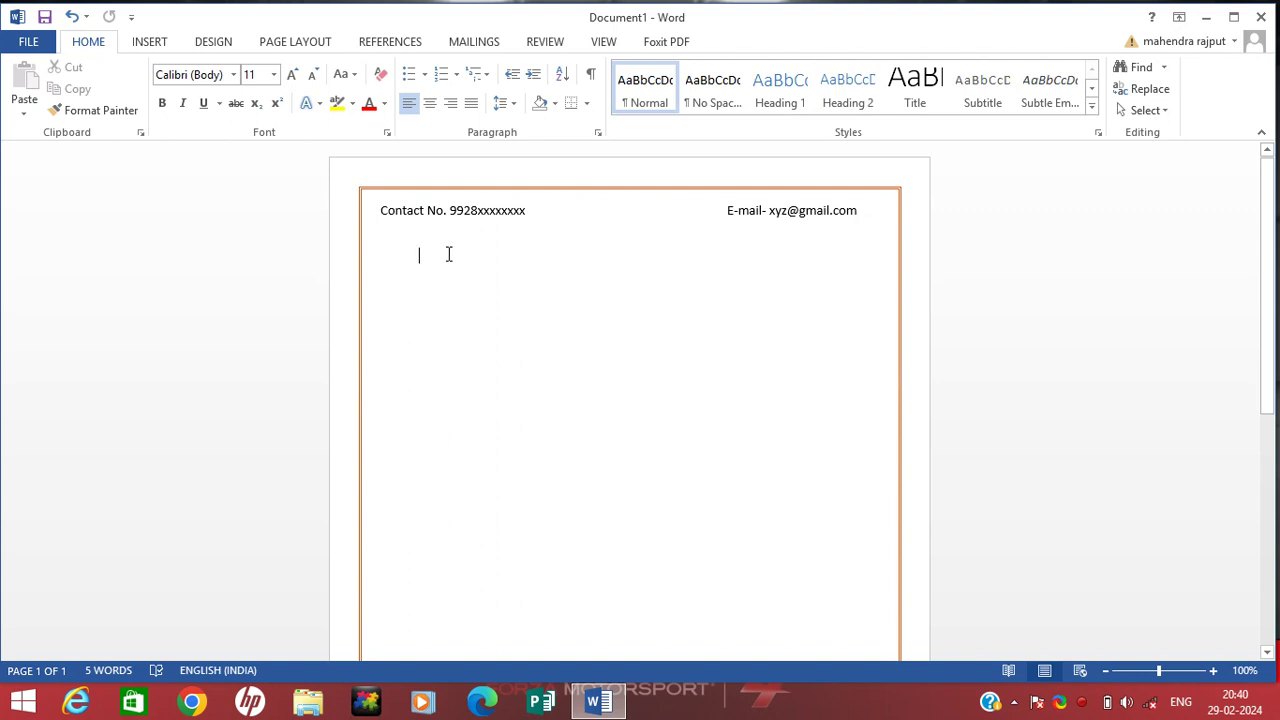
Enter the heading "SHREE RAM GENERAL STORE" below the contact details, split into two lines after "SHREE RAM".
type("RAM")
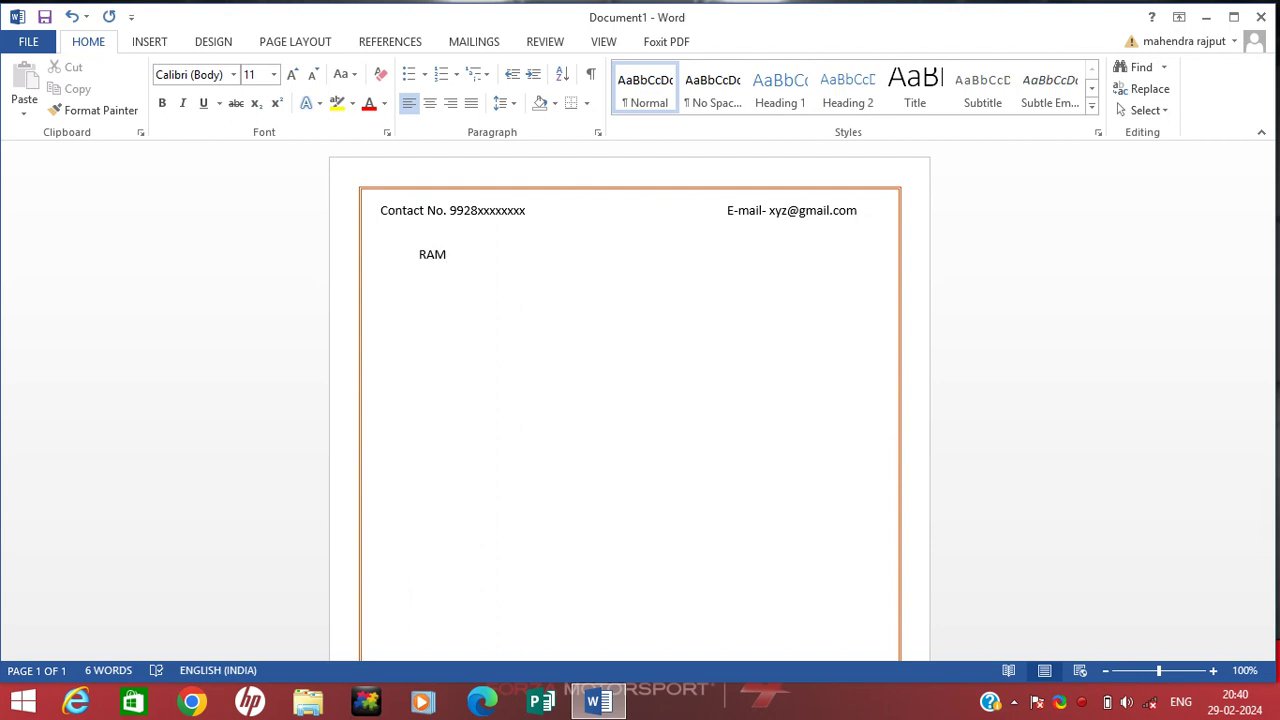
key("BackSpace")
key("BackSpace")
key("BackSpace")
type("SHREE RAM GENERAL STORE")
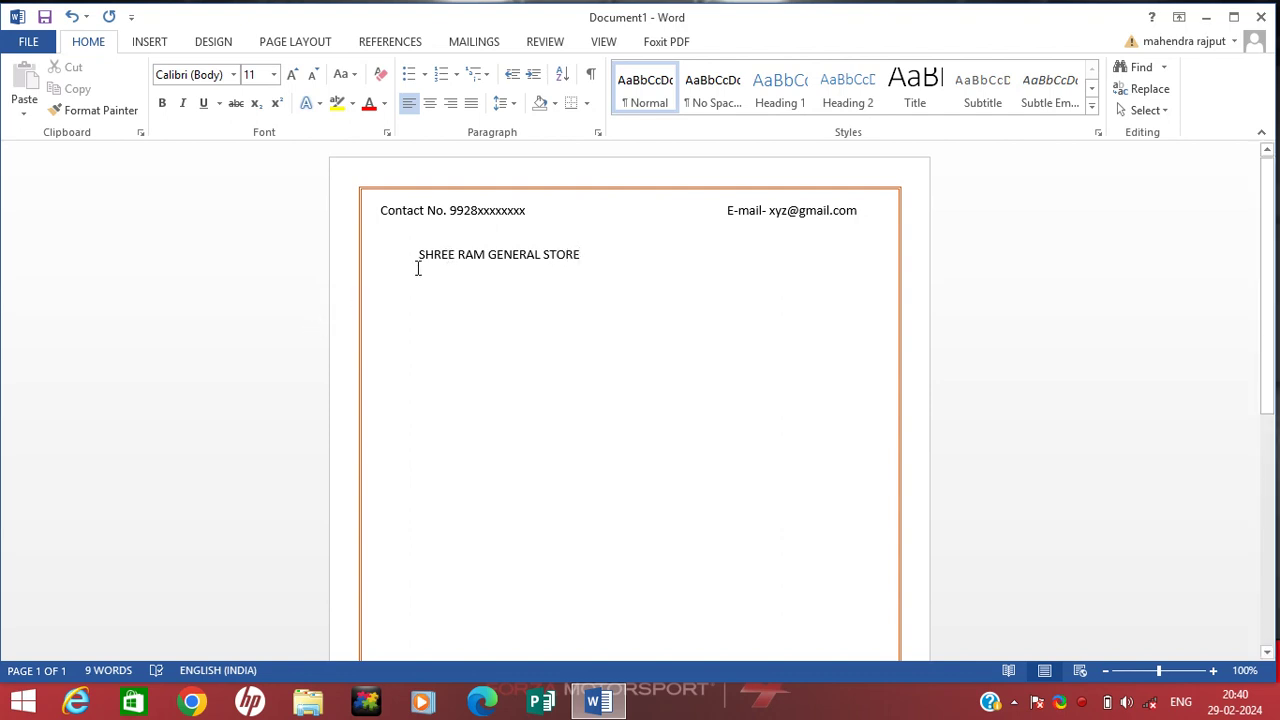
left_click(489, 254)
key("Return")
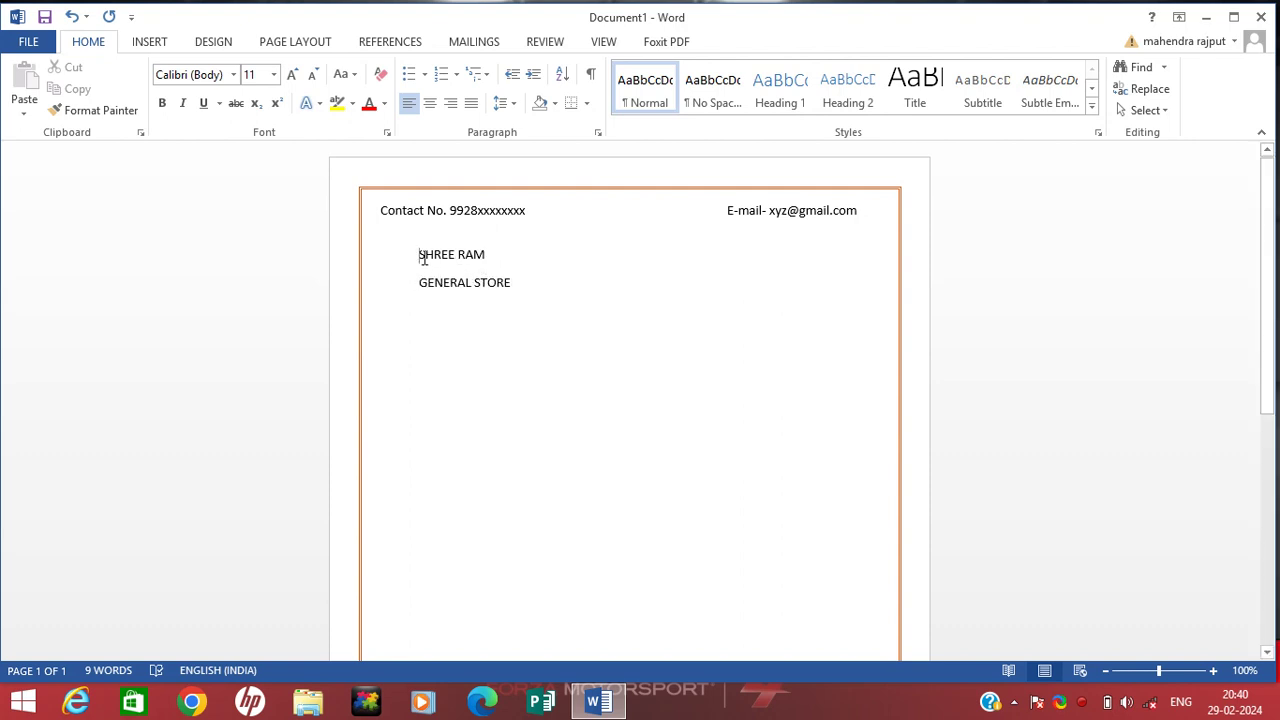
Format the "SHREE RAM" line in the Algerian font at size 28.
left_click_drag(420, 255, 492, 255)
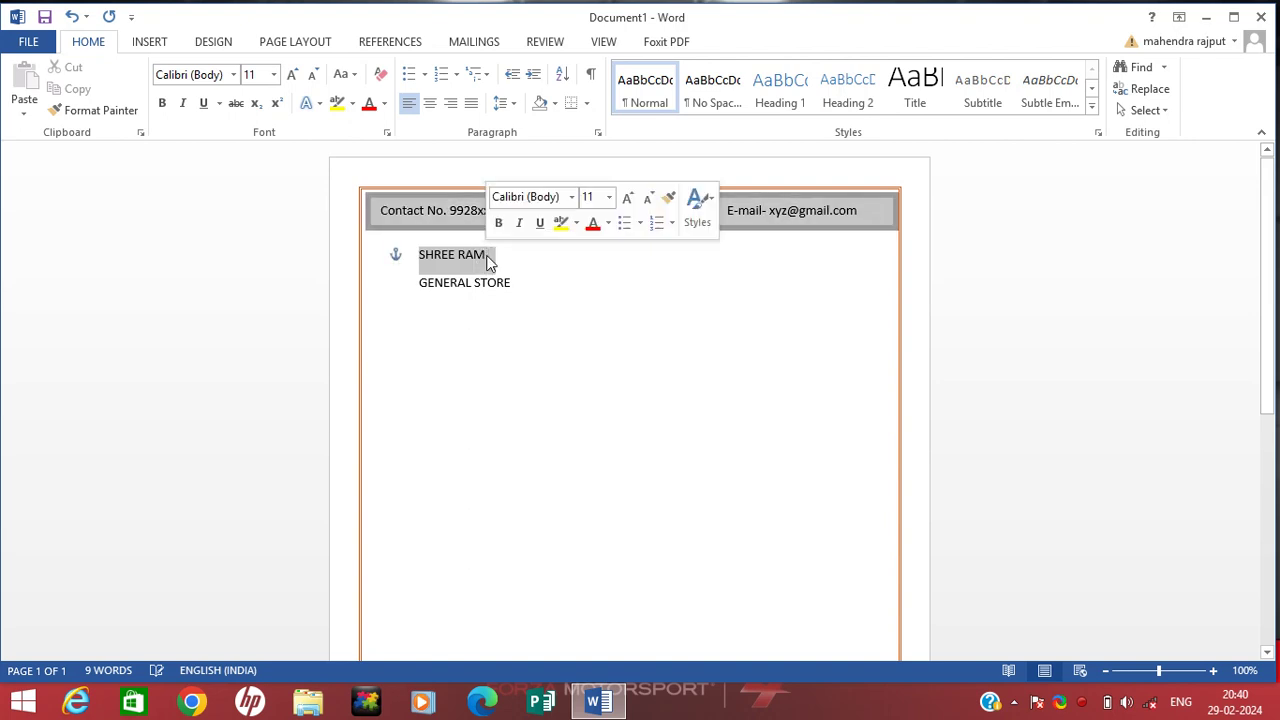
left_click(484, 262)
mouse_move(484, 262)
left_mouse_down()
mouse_move(447, 268)
mouse_move(422, 253)
mouse_move(484, 258)
left_mouse_up()
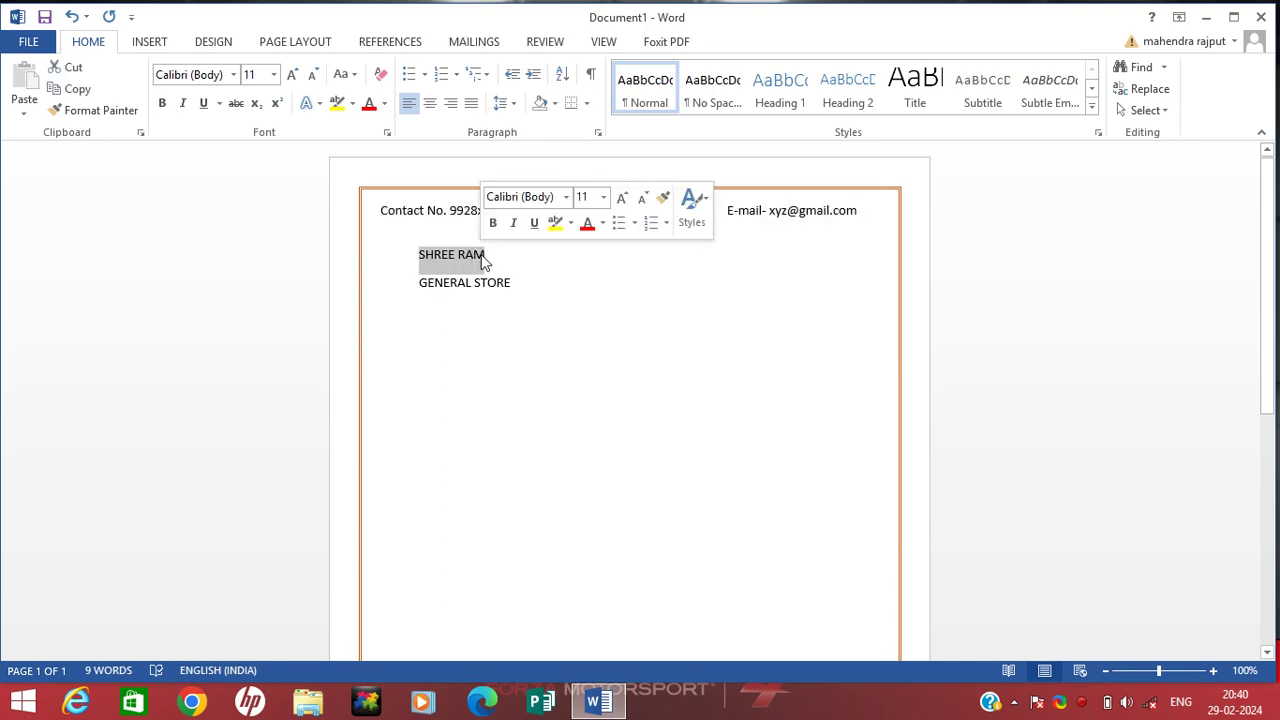
left_click(275, 77)
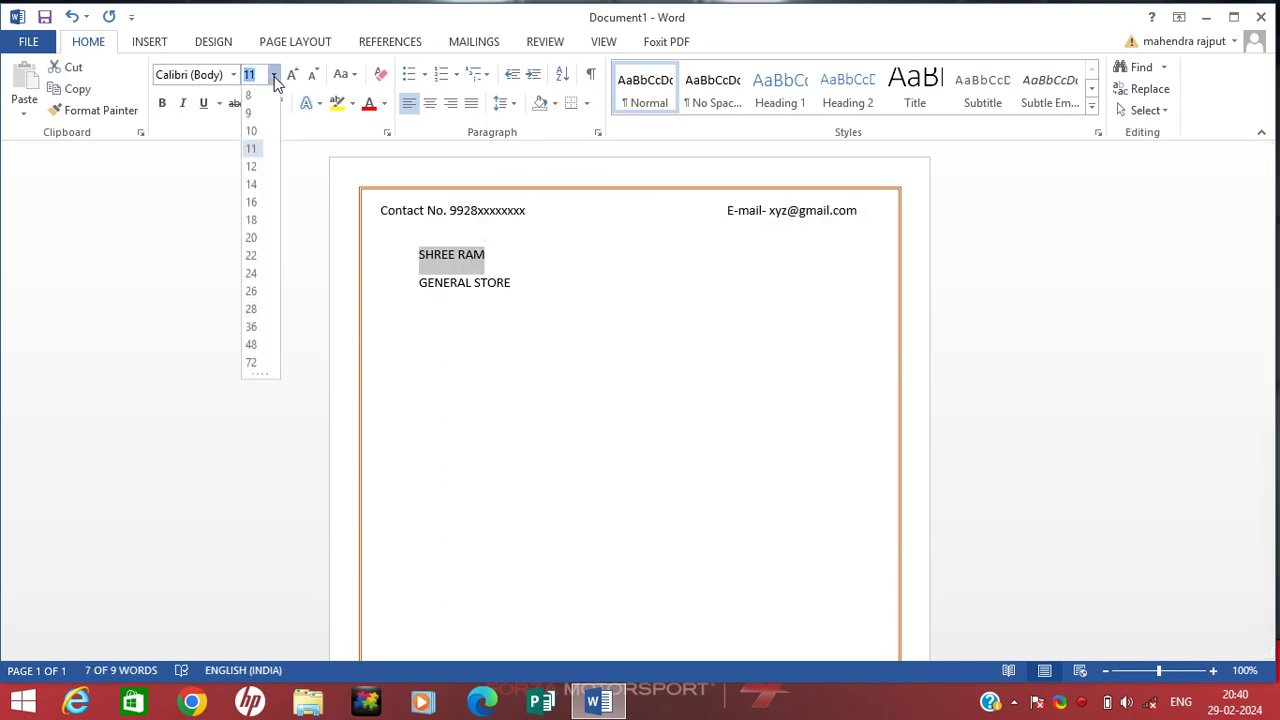
left_click(251, 314)
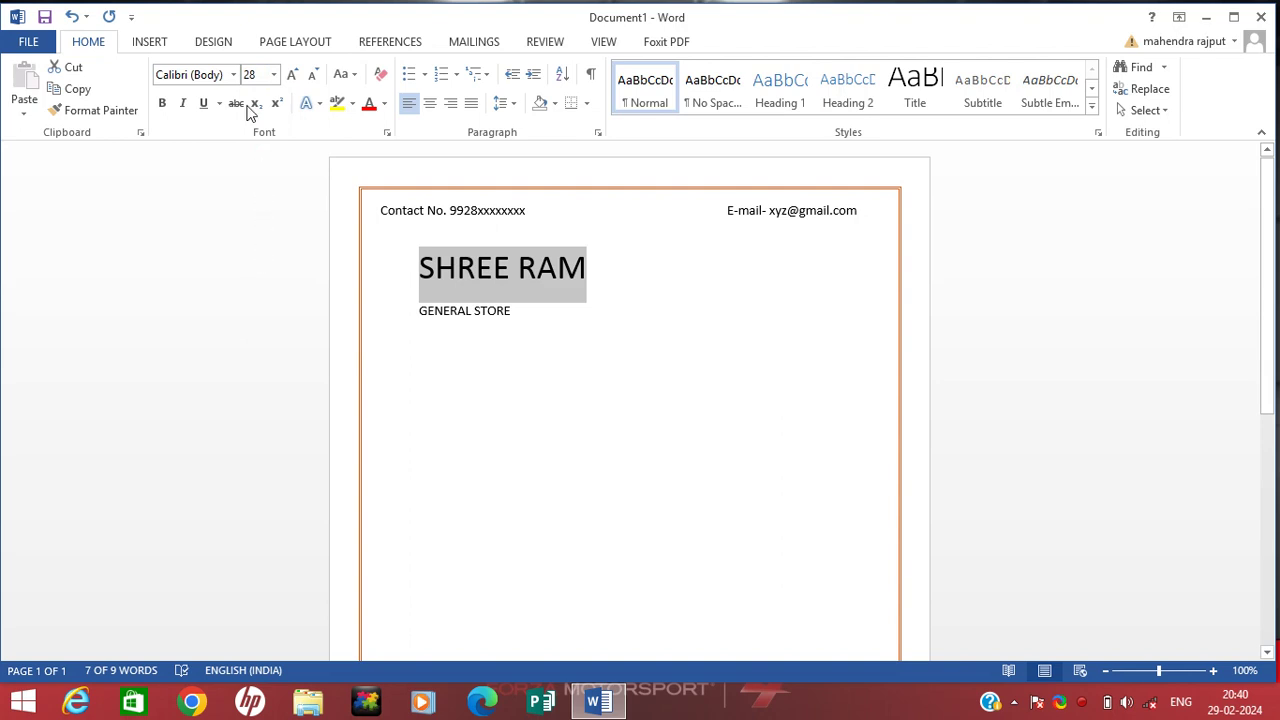
left_click(233, 75)
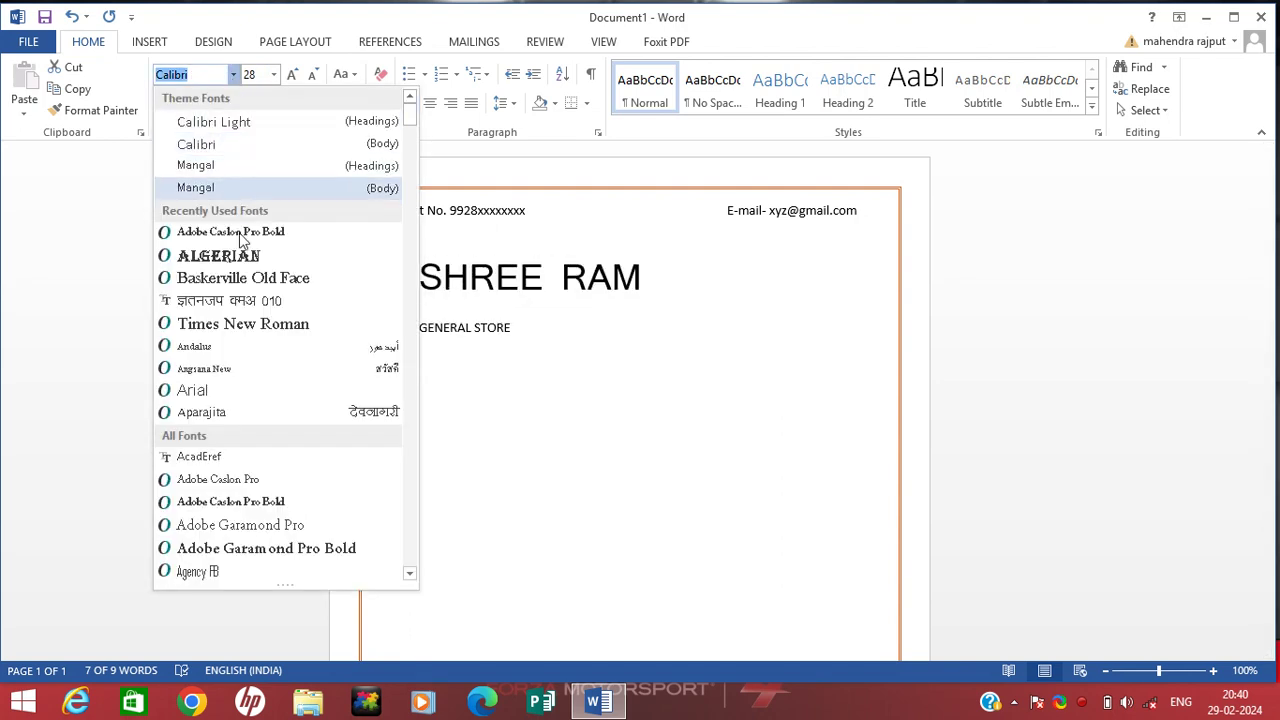
left_click(243, 262)
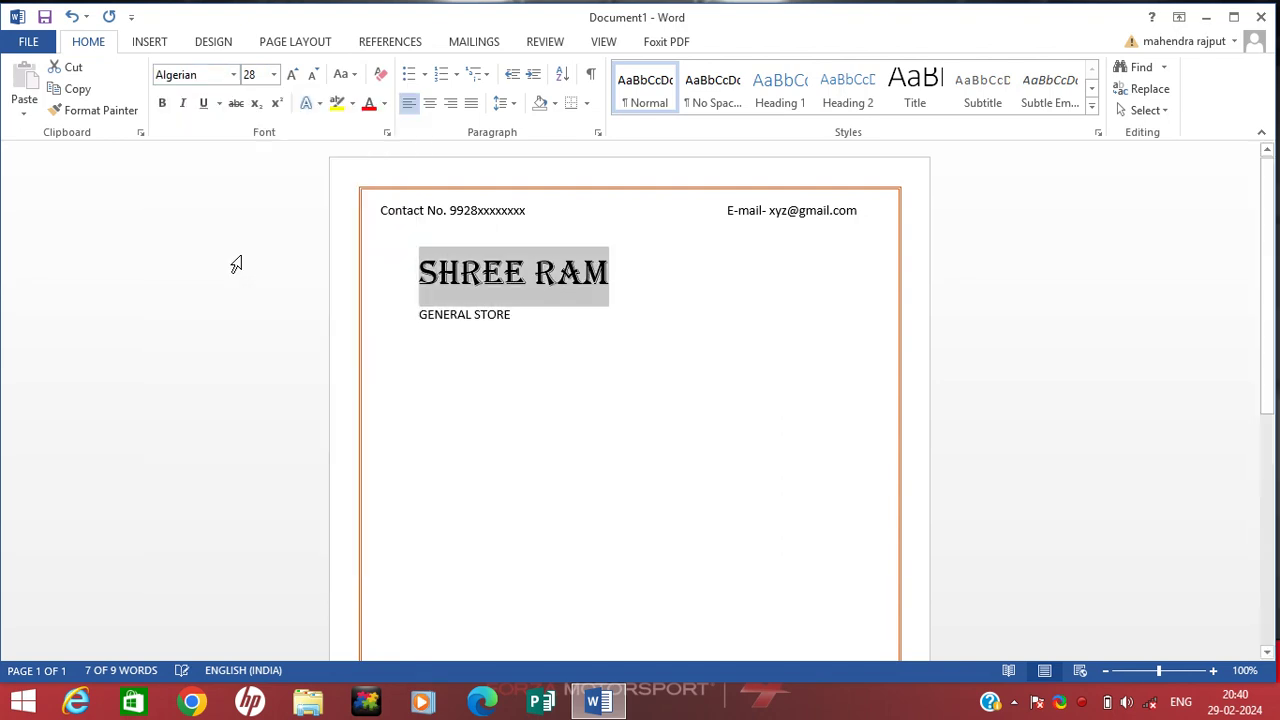
Color the "SHREE RAM" line red and center it on the page.
left_click(384, 106)
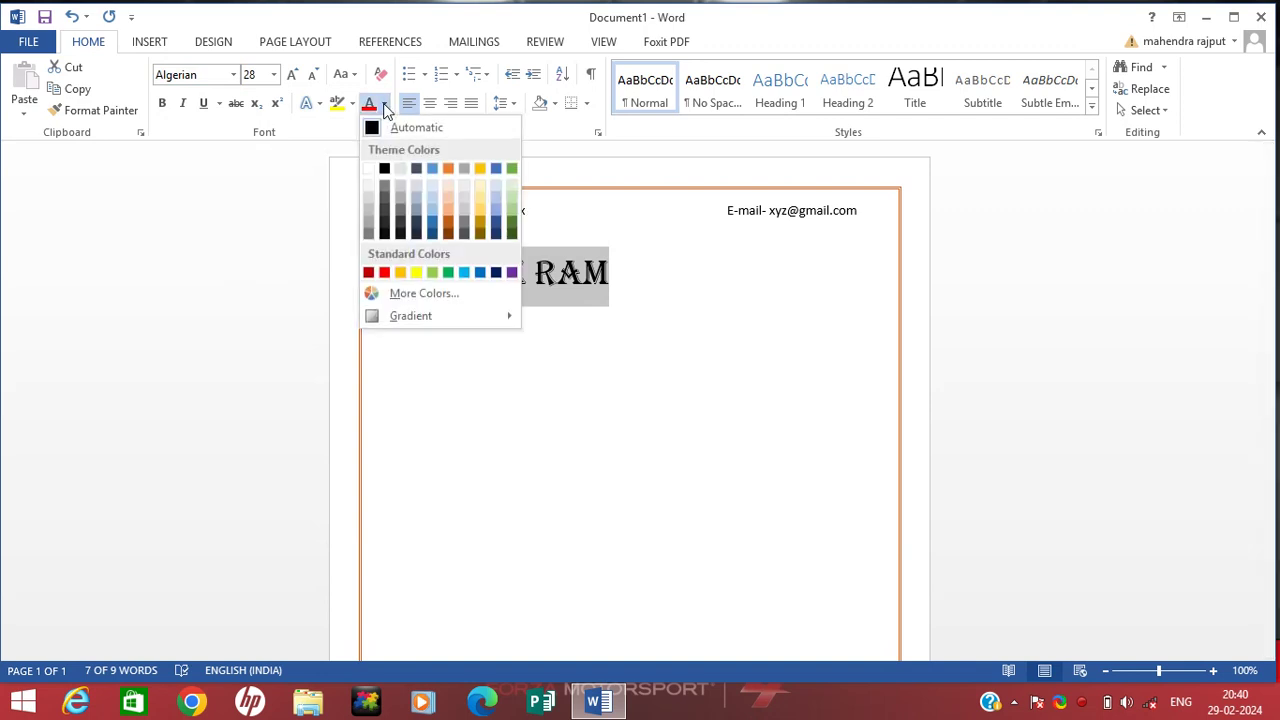
left_click(389, 272)
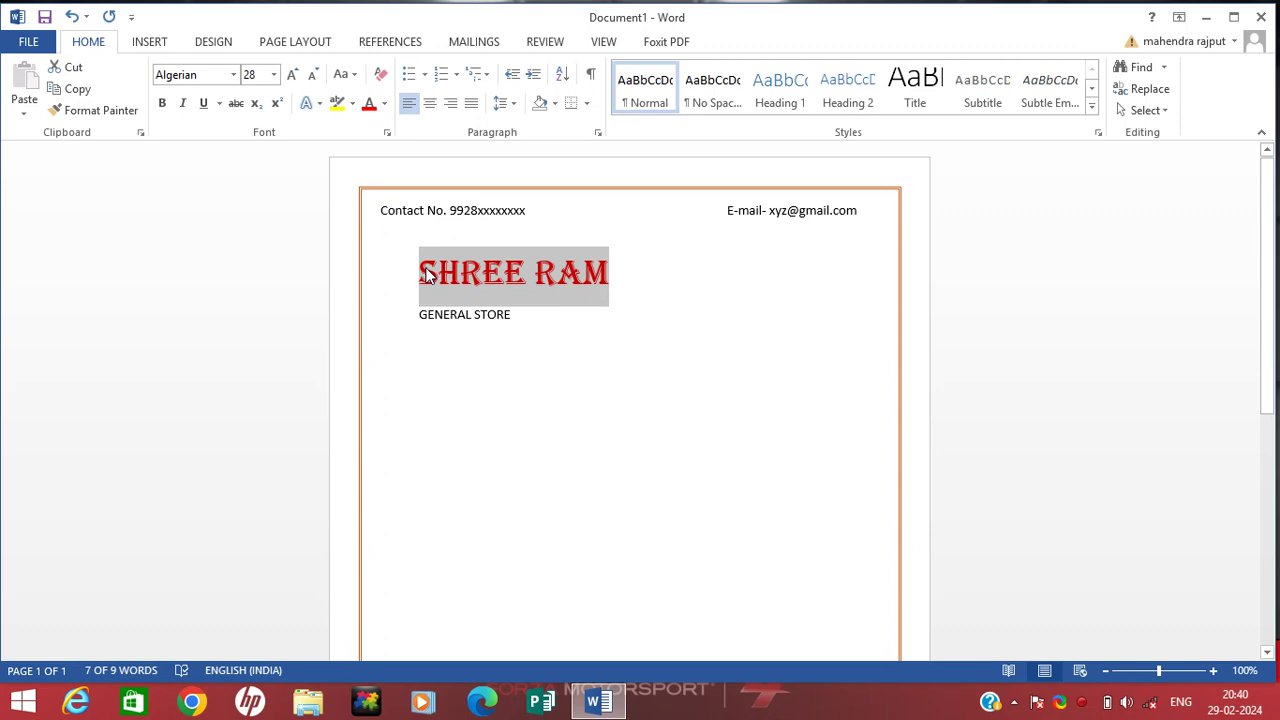
left_click(425, 276)
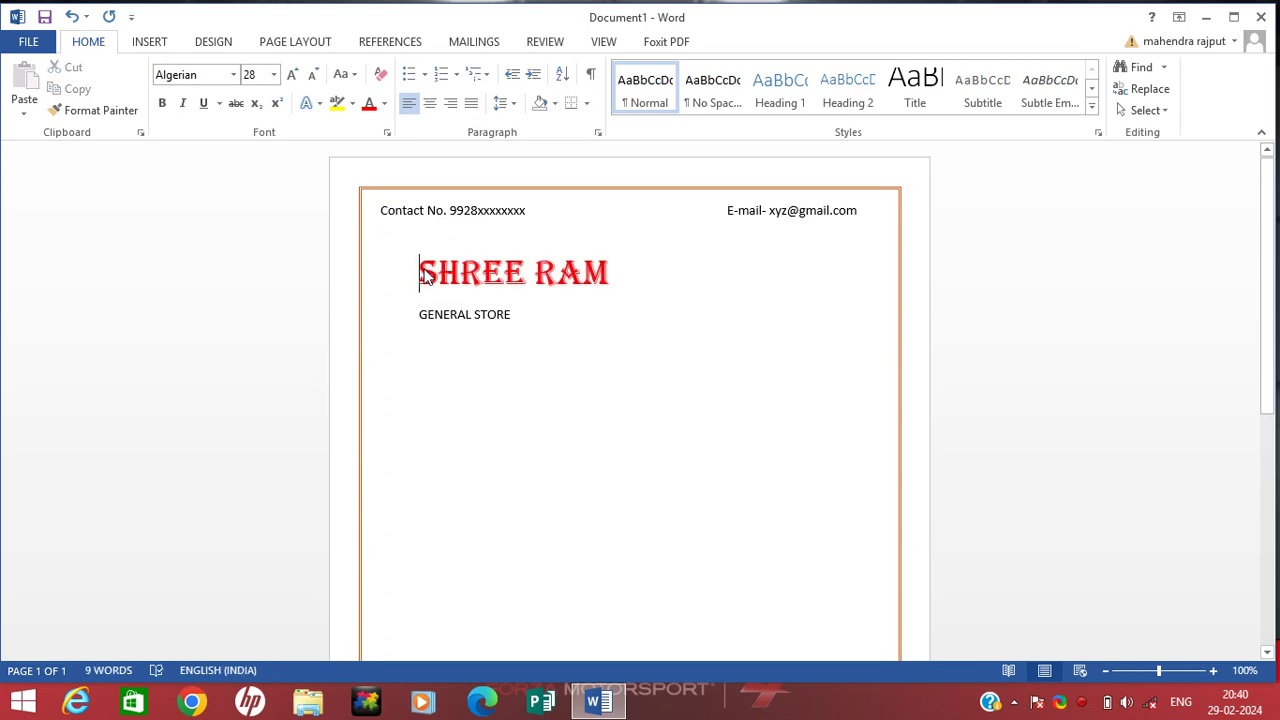
left_click(429, 103)
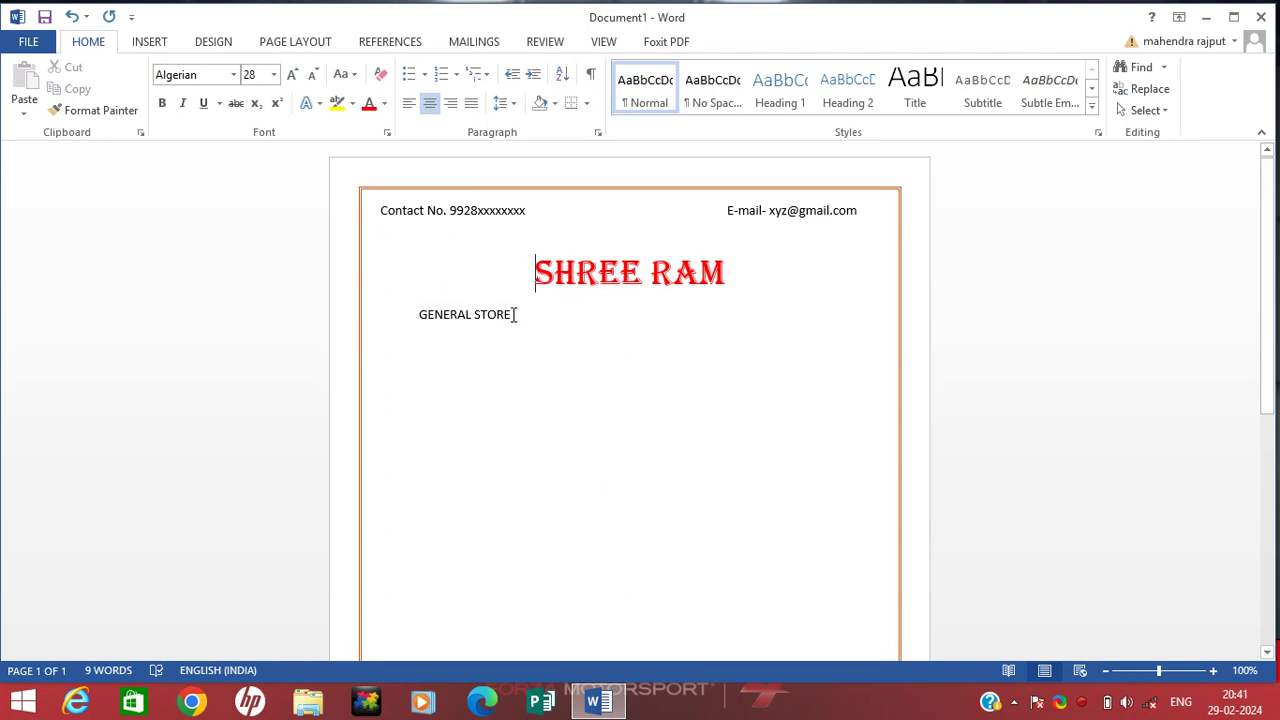
Center the "GENERAL STORE" line and format it in Baskerville Old Face at size 16.
left_click_drag(510, 316, 428, 318)
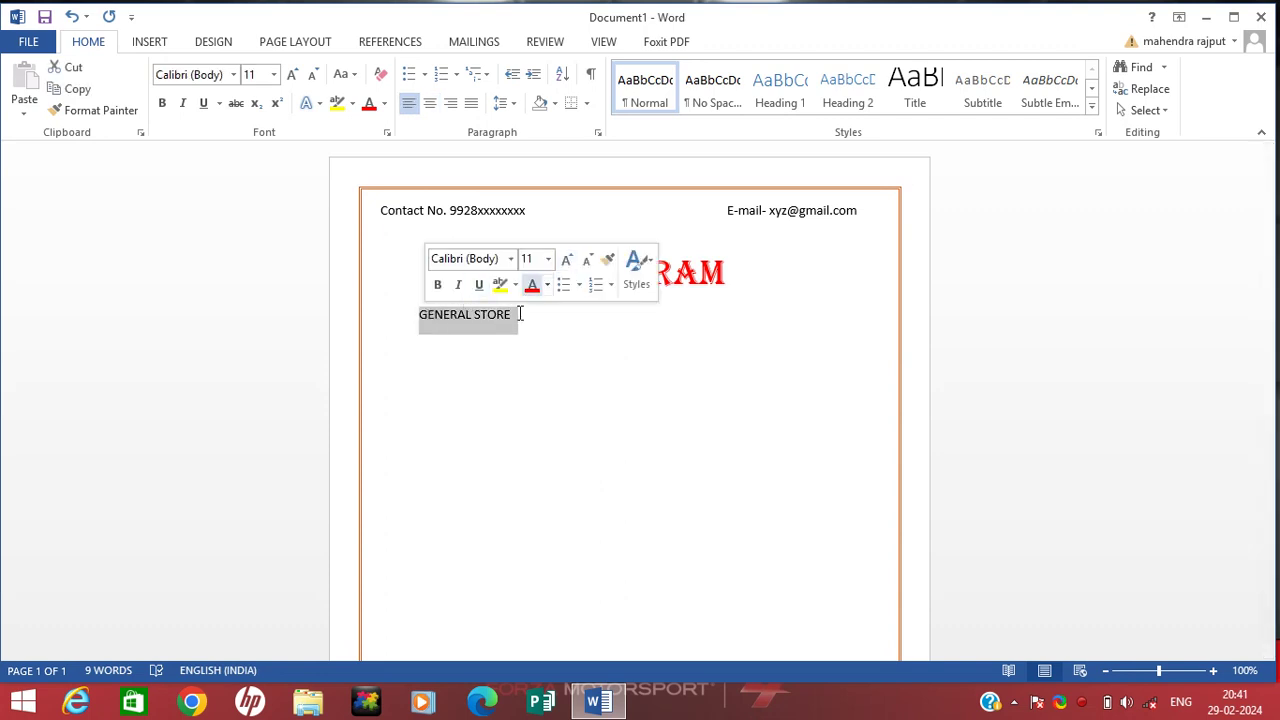
left_click(429, 104)
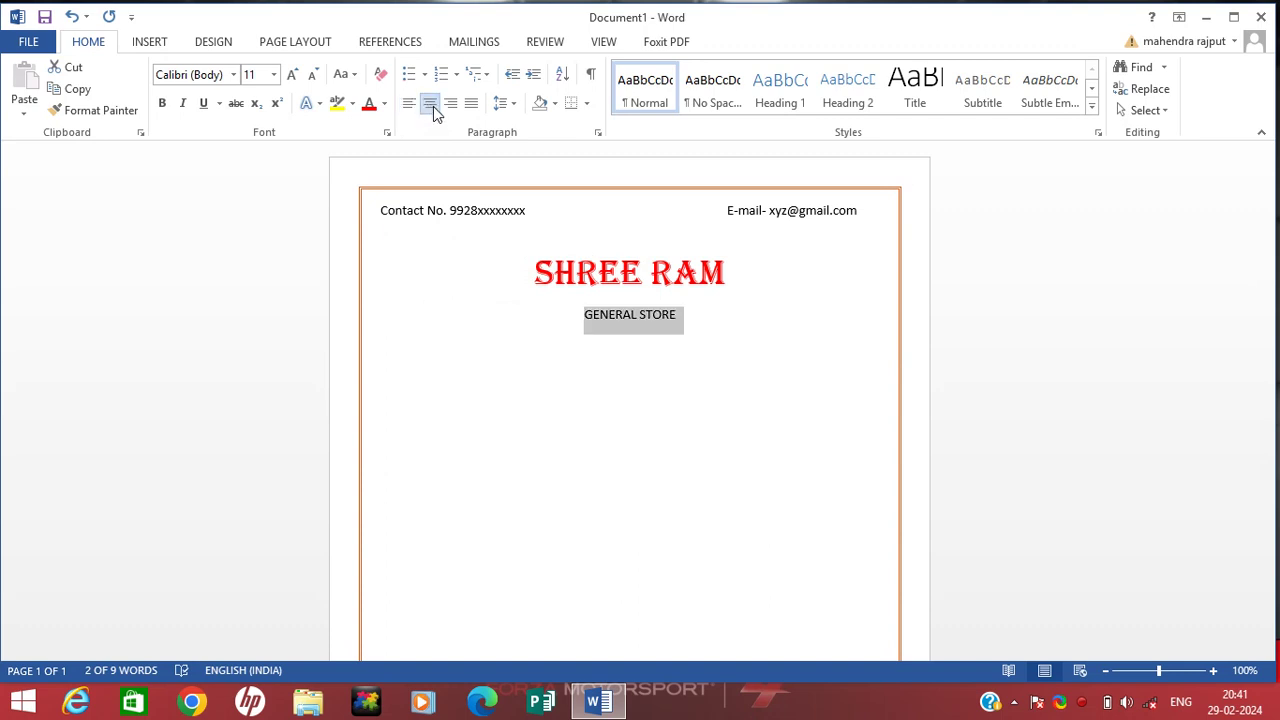
left_click(274, 75)
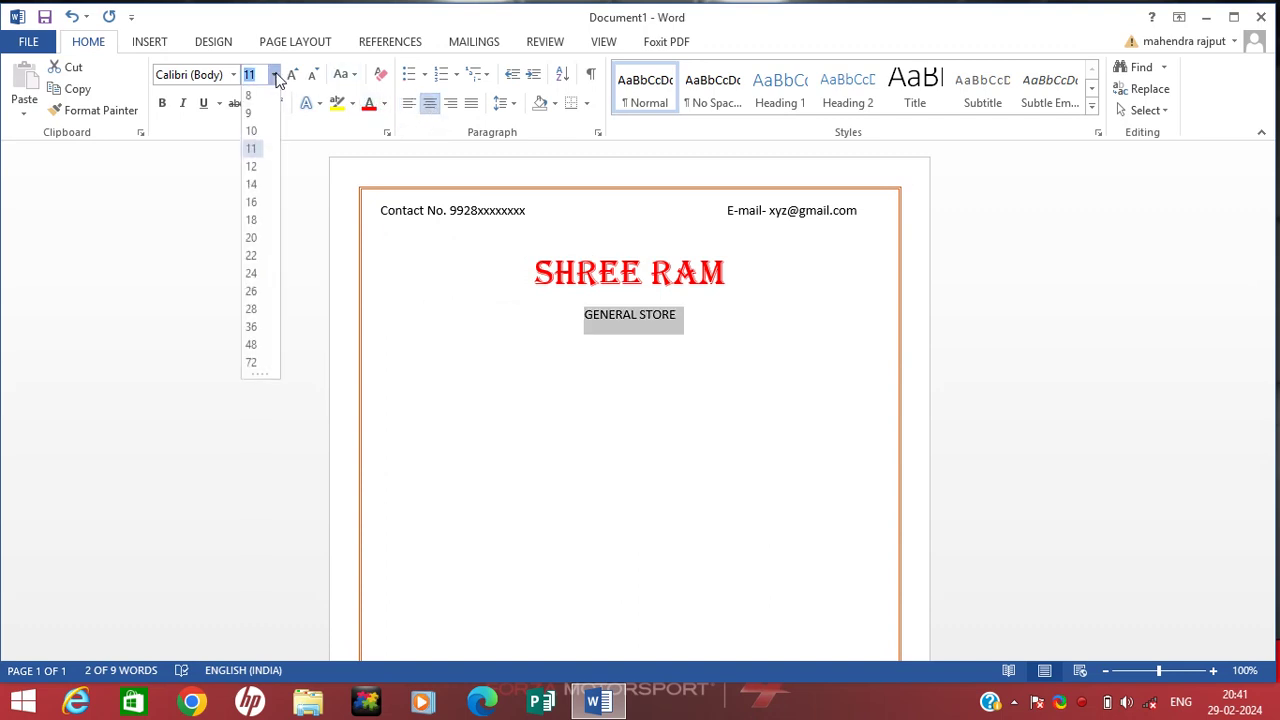
left_click(253, 203)
left_click(234, 75)
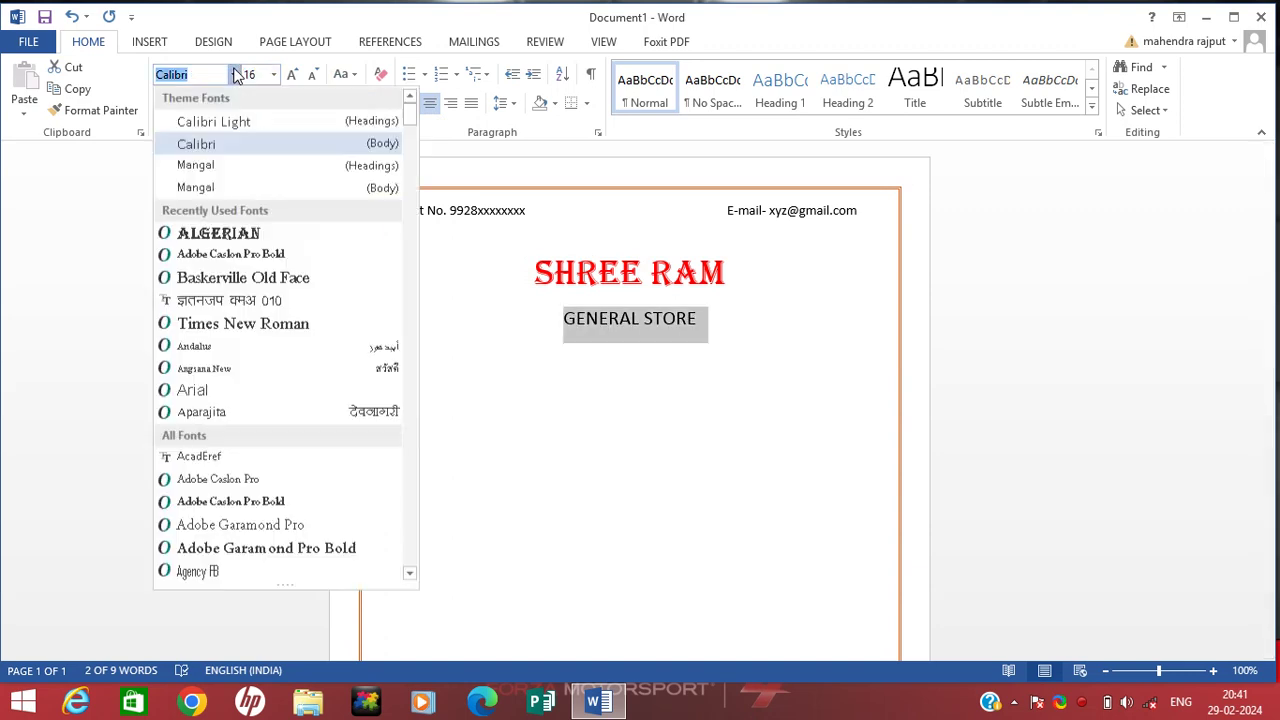
left_click(262, 288)
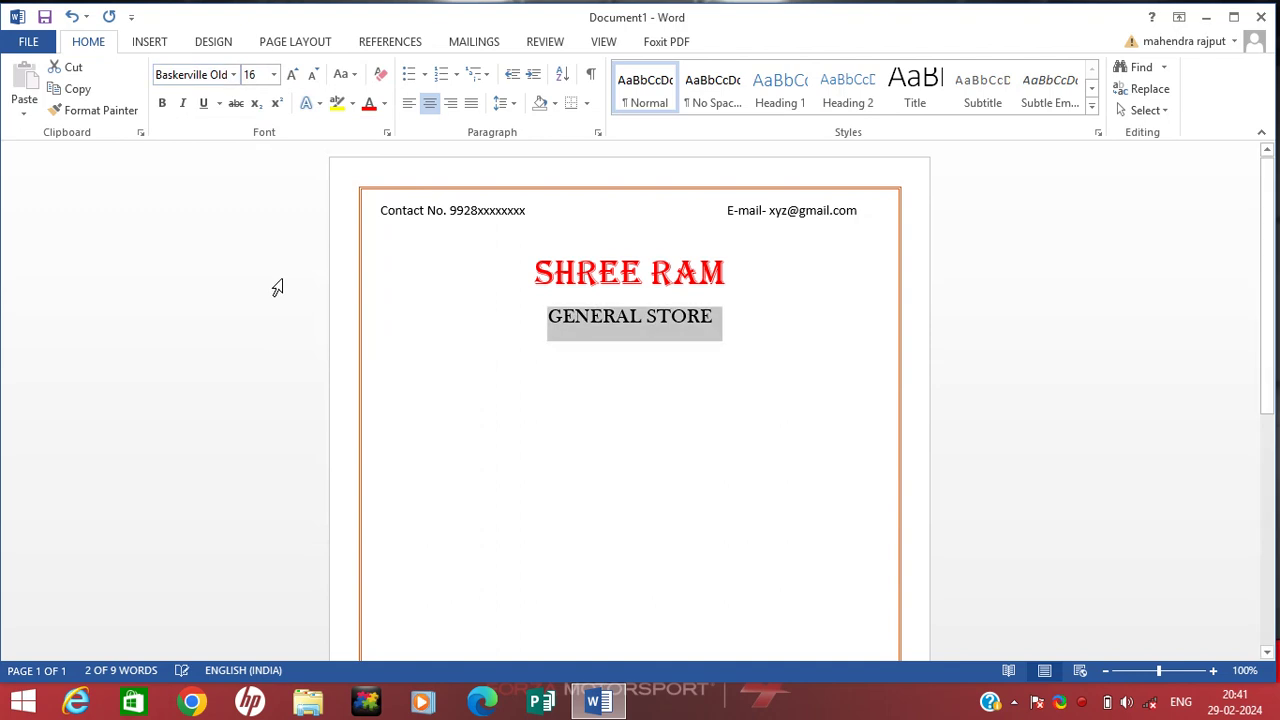
Remove the space after the paragraphs for the "SHREE RAM" and "GENERAL STORE" lines.
left_click(580, 272)
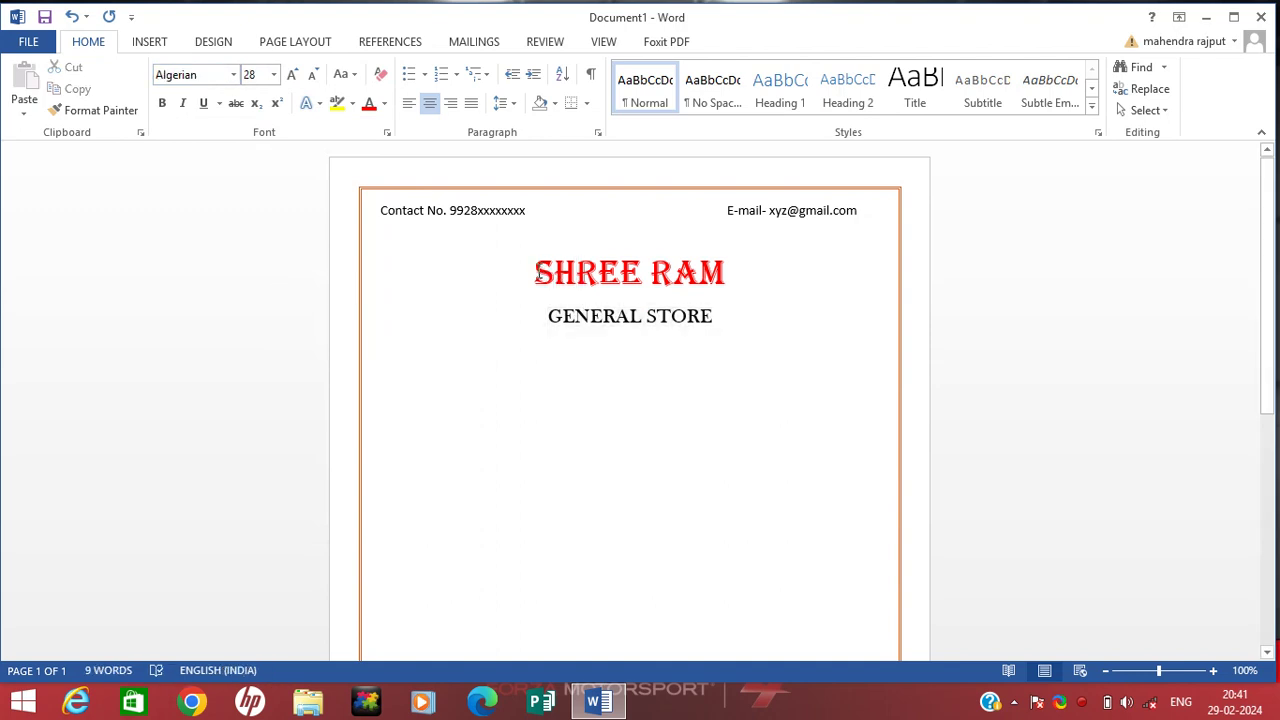
left_click_drag(538, 272, 610, 304)
left_click(645, 290)
left_click(718, 316)
left_click_drag(688, 320, 676, 270)
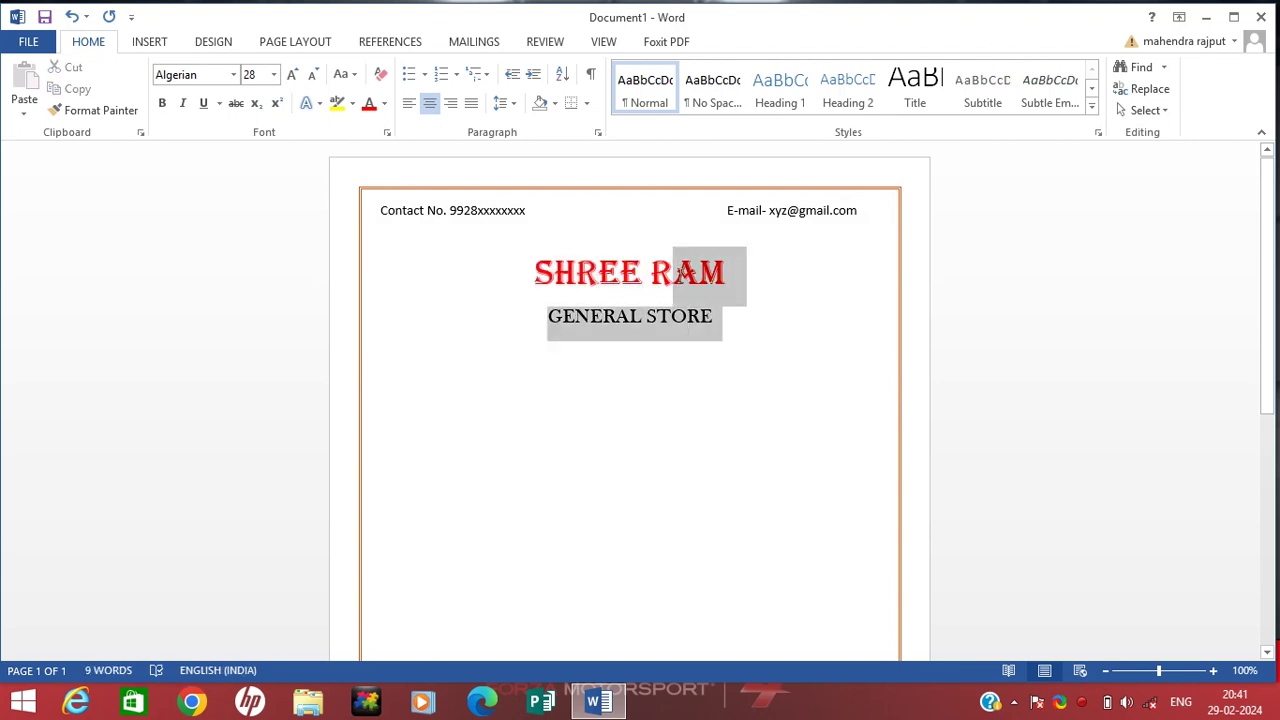
left_click(507, 104)
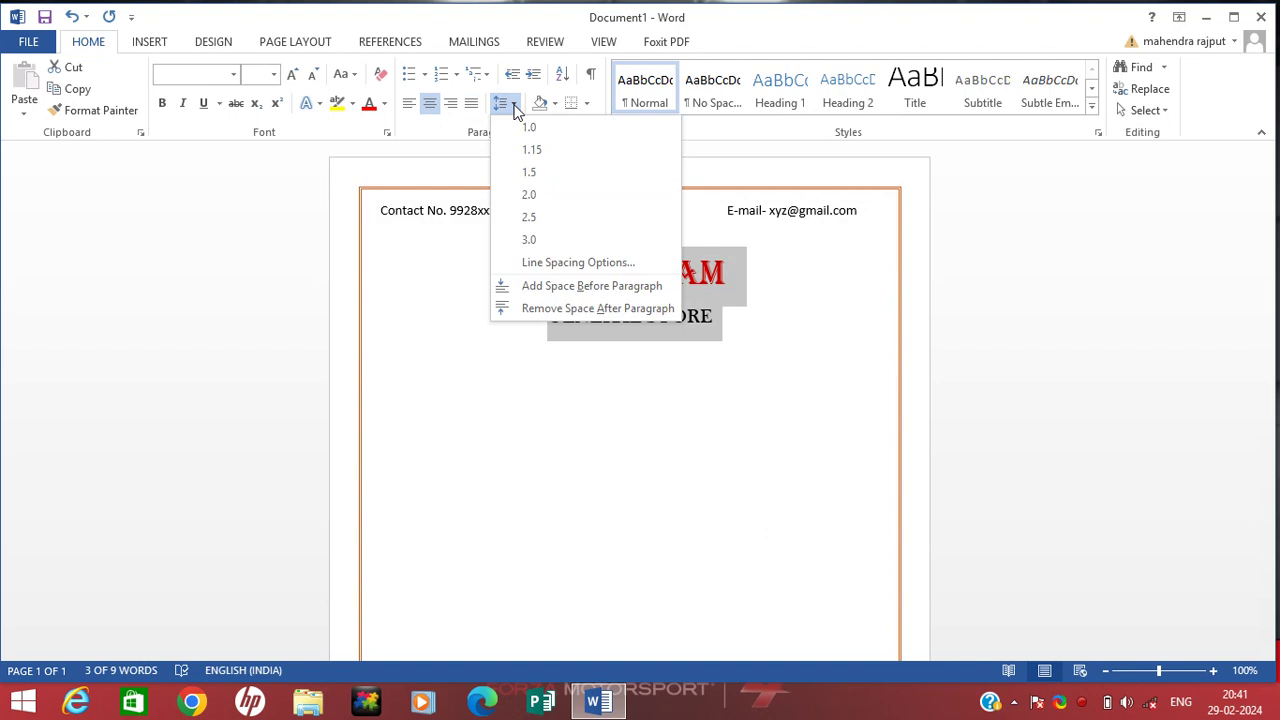
left_click(562, 310)
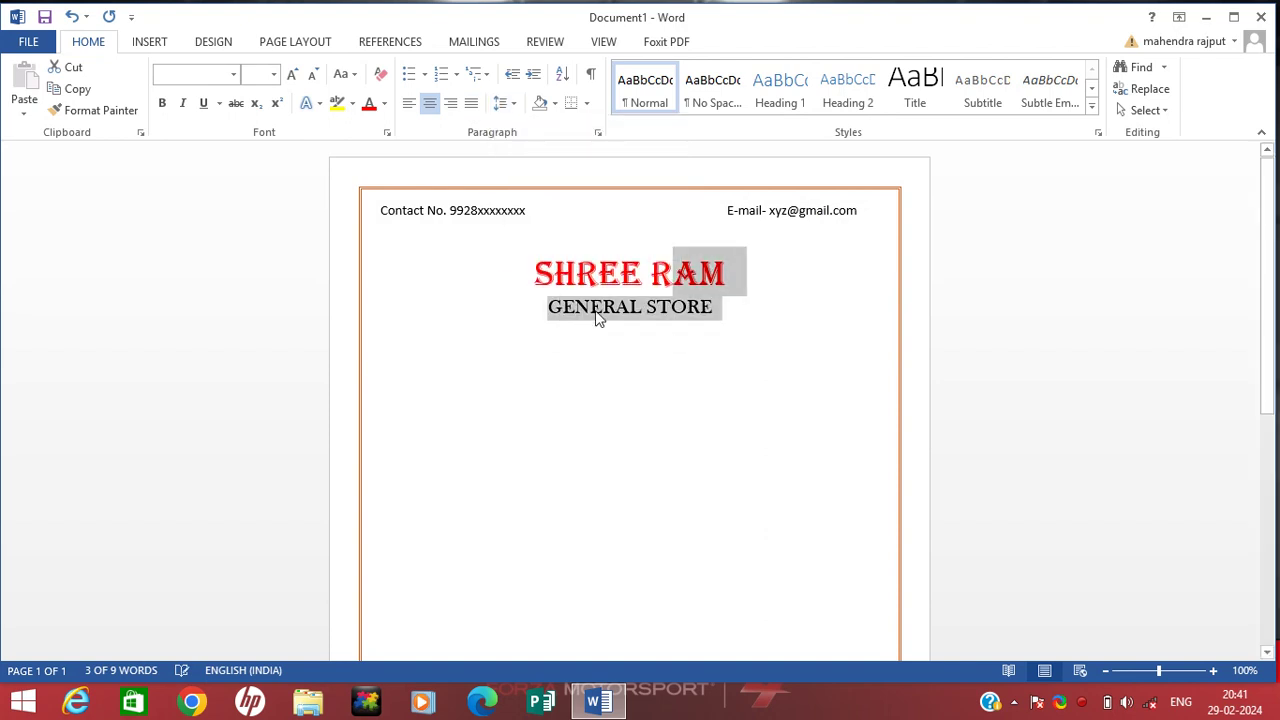
Add the line "Adress-" below "GENERAL STORE", aligned left at font size 10.
left_click(744, 326)
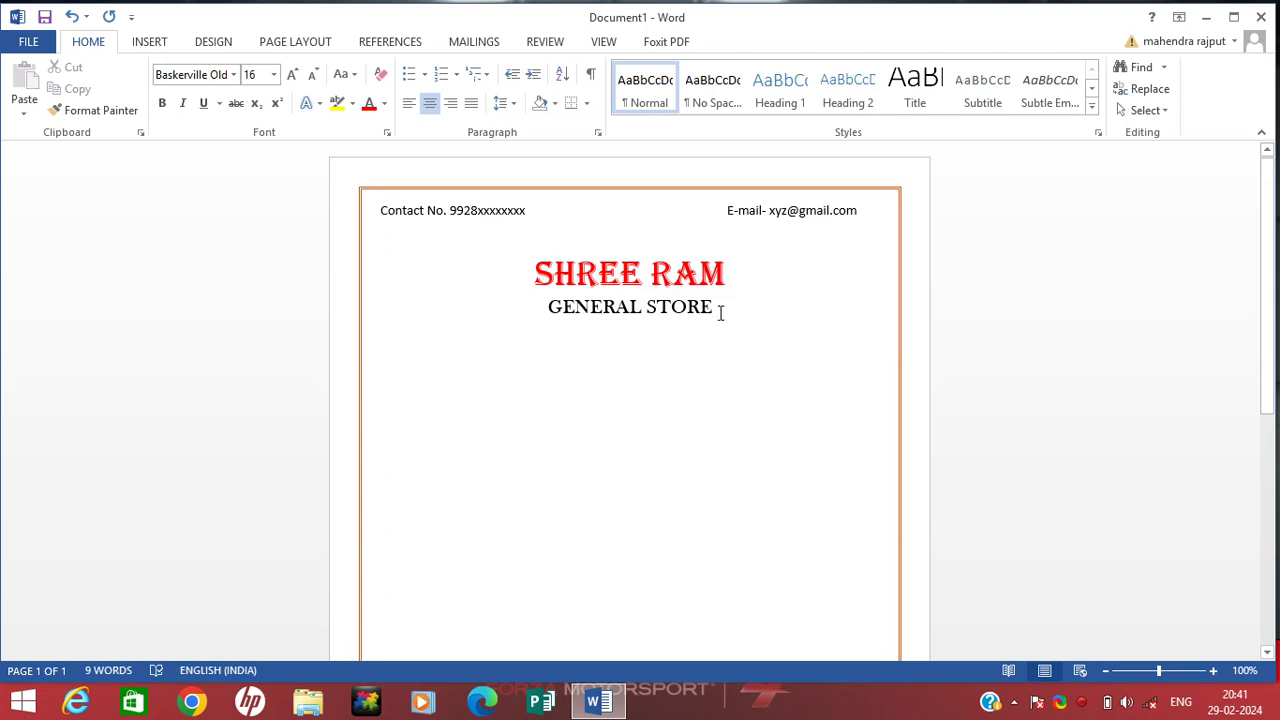
key("Return")
type("A")
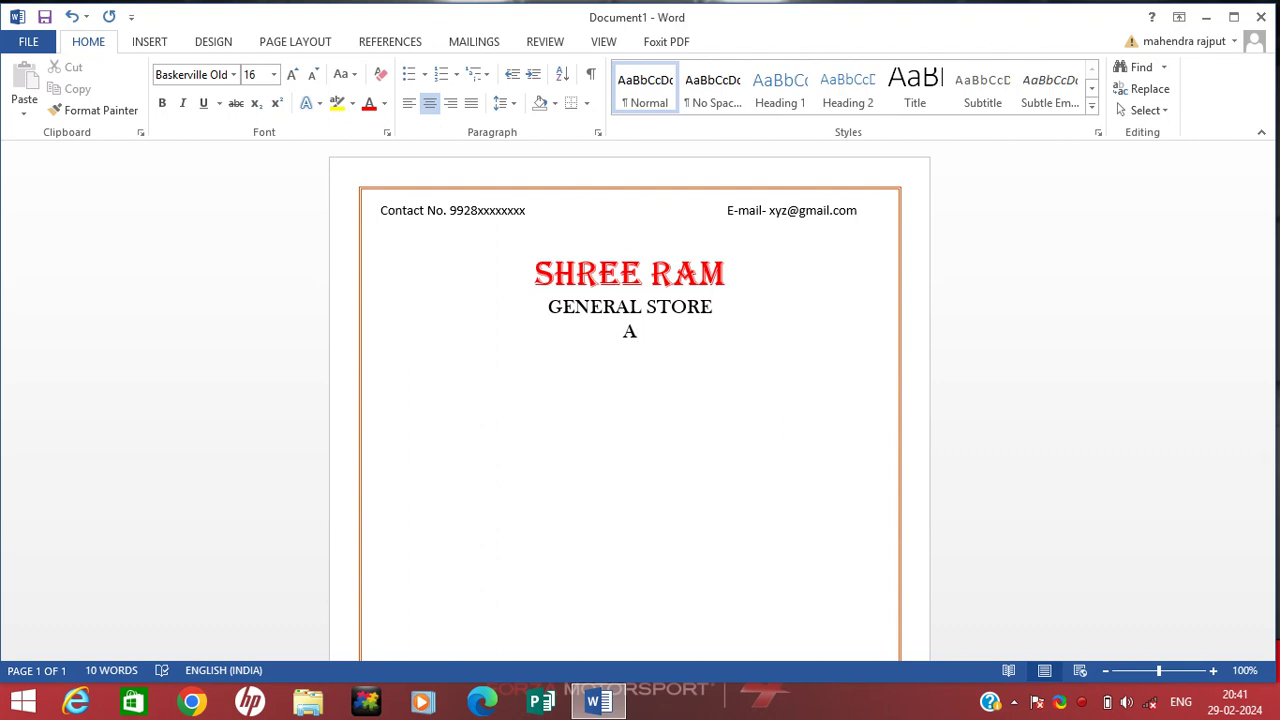
type("dress-")
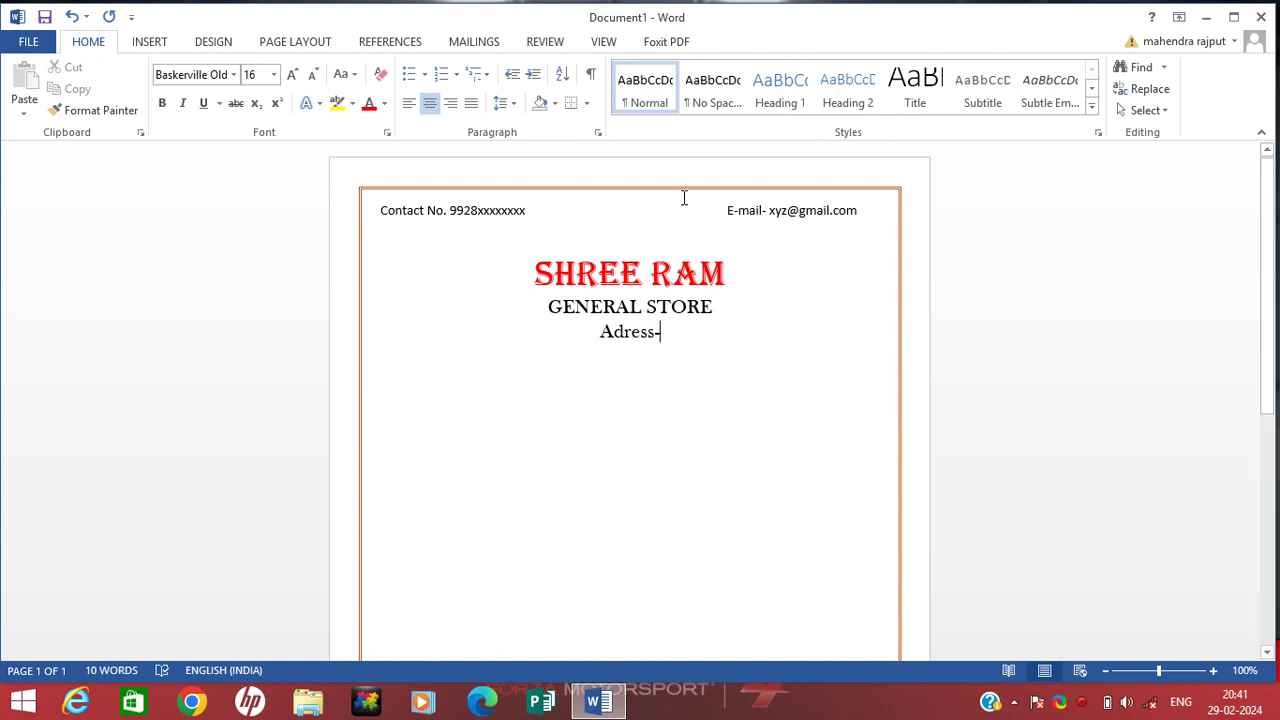
left_click_drag(680, 346, 604, 342)
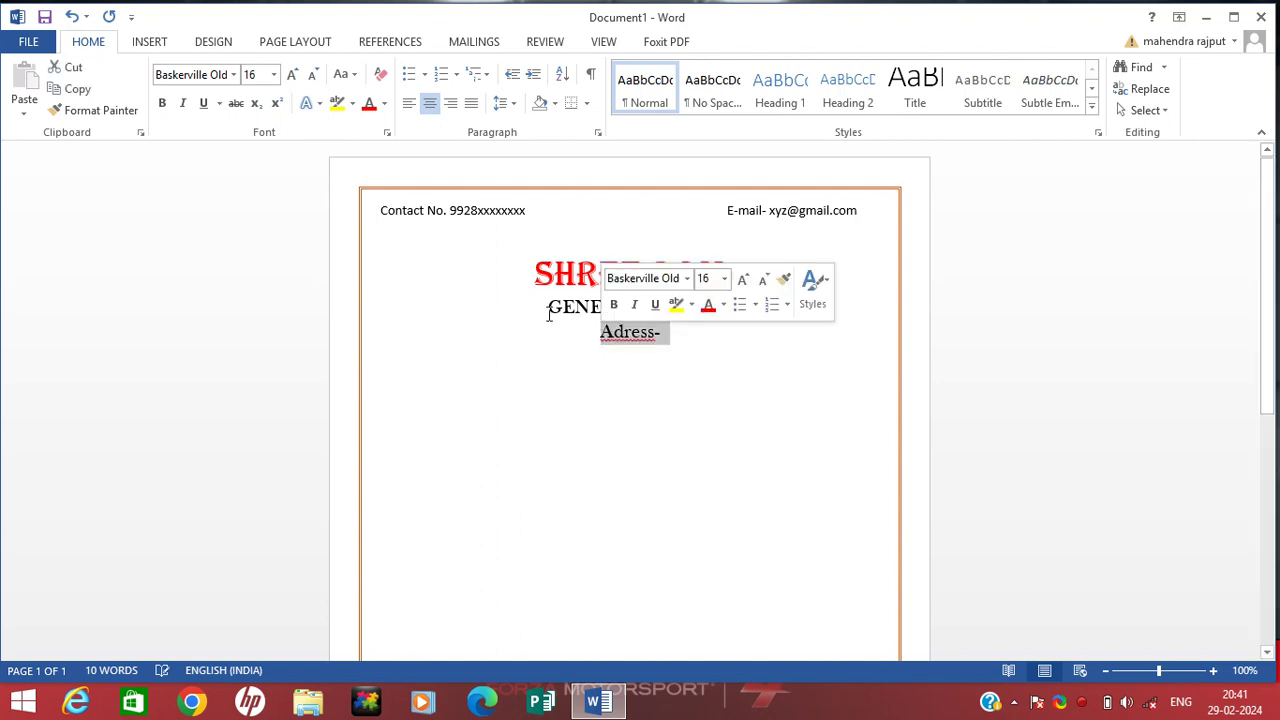
left_click(410, 108)
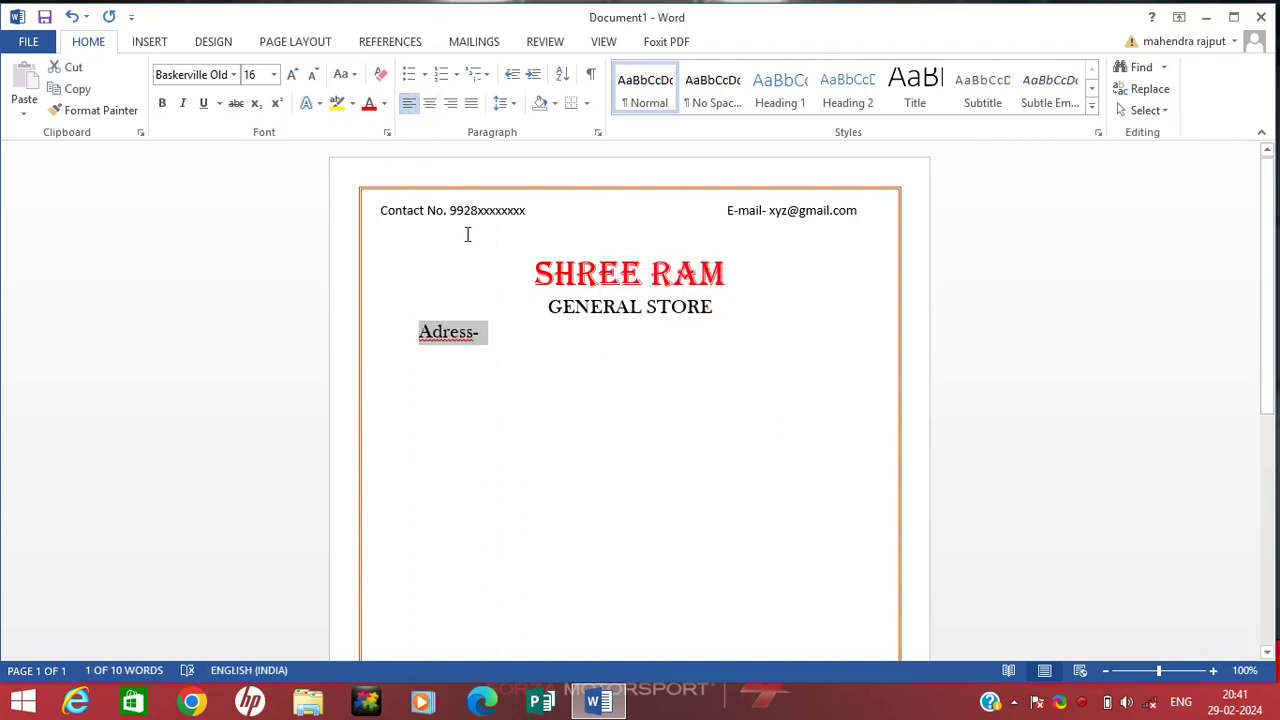
left_click(273, 74)
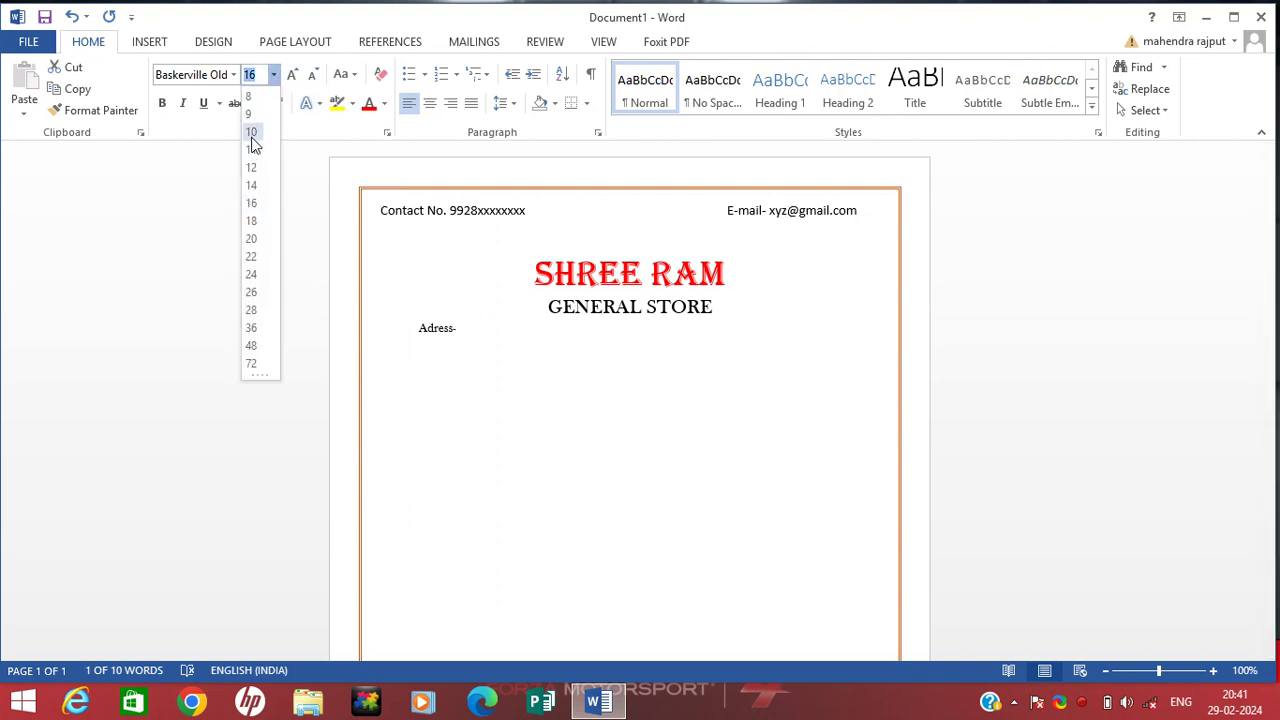
left_click(251, 133)
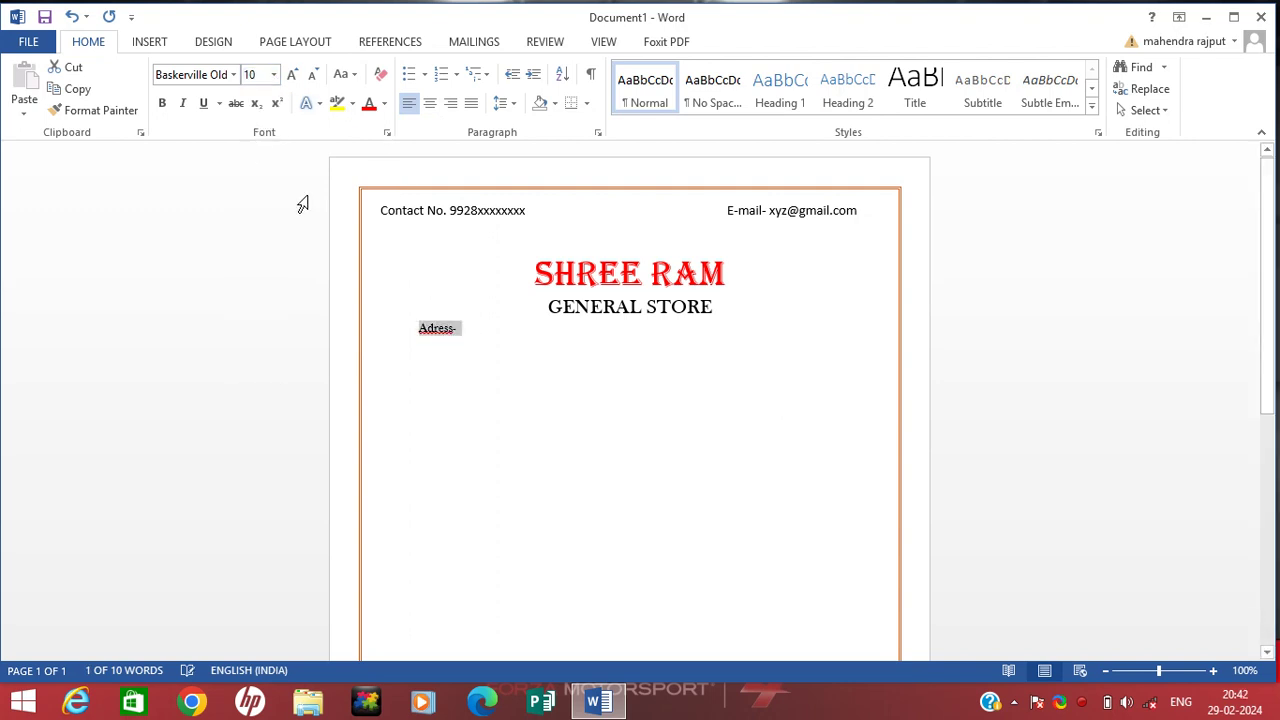
Correct the spelling of "Adress" to "Address" and fill the rest of that line with a row of dots.
left_click(437, 328)
right_click(437, 328)
left_click(490, 346)
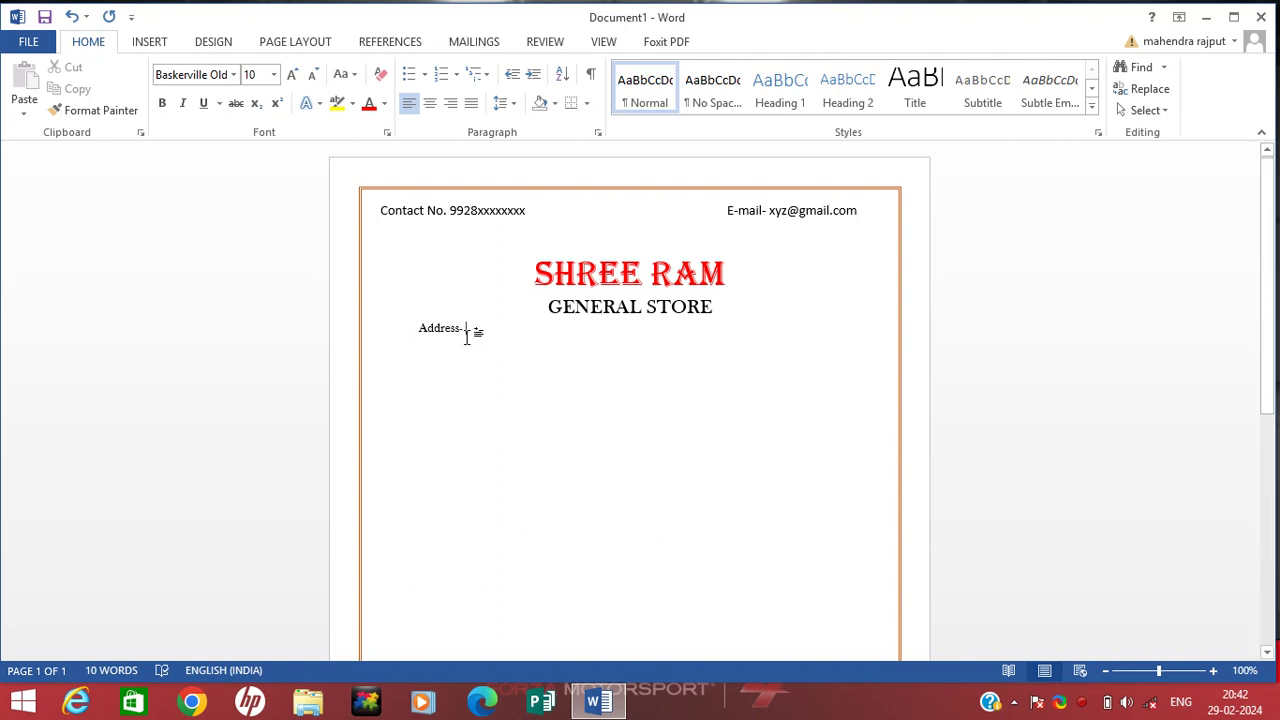
type("...............")
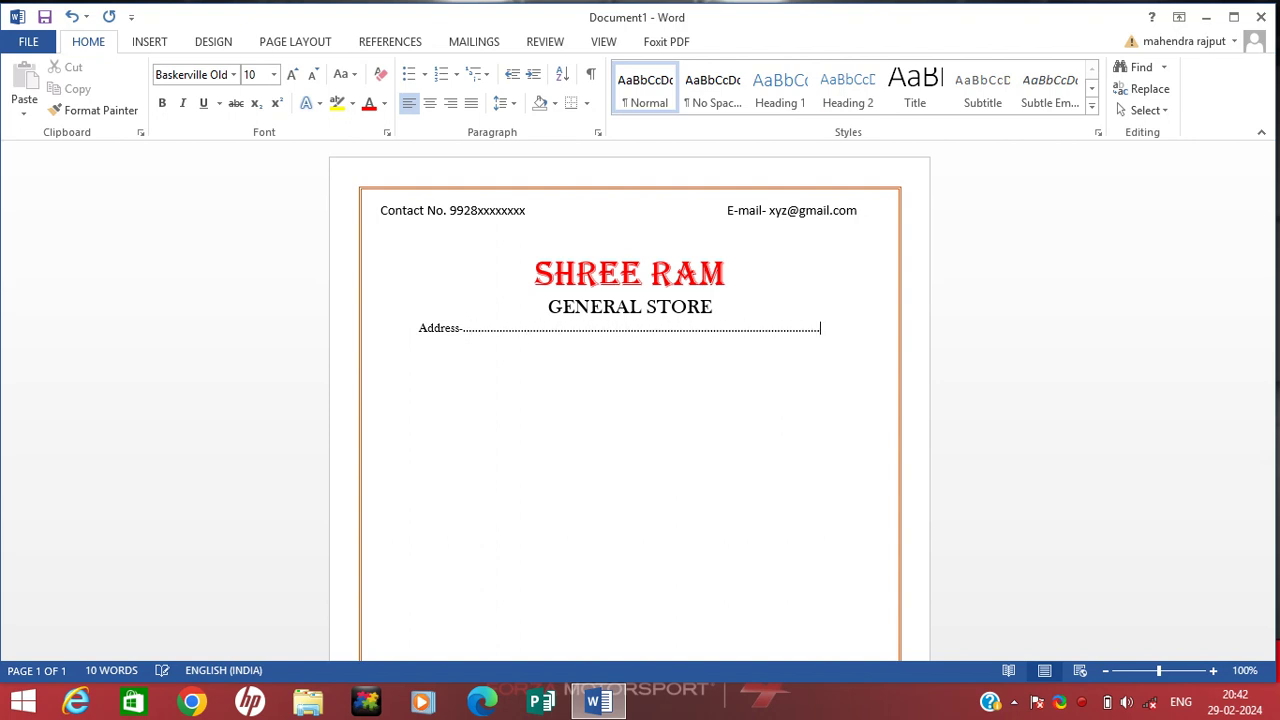
type("..........")
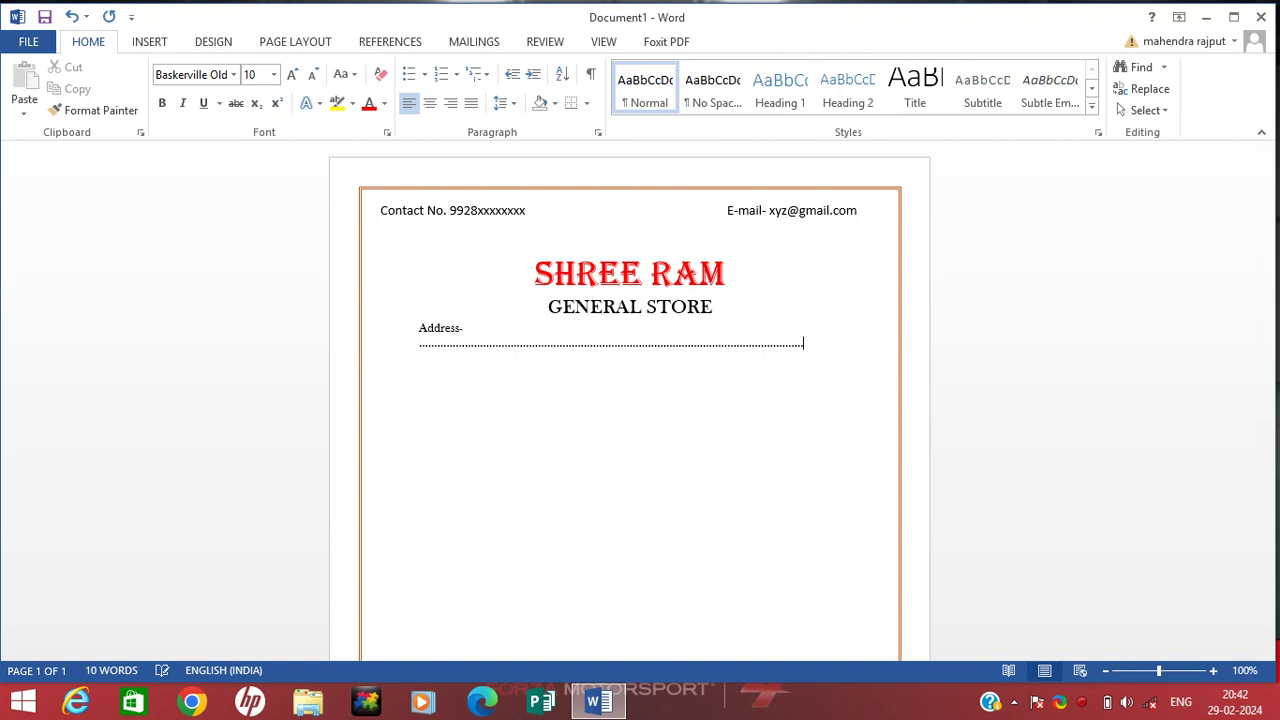
key("BackSpace")
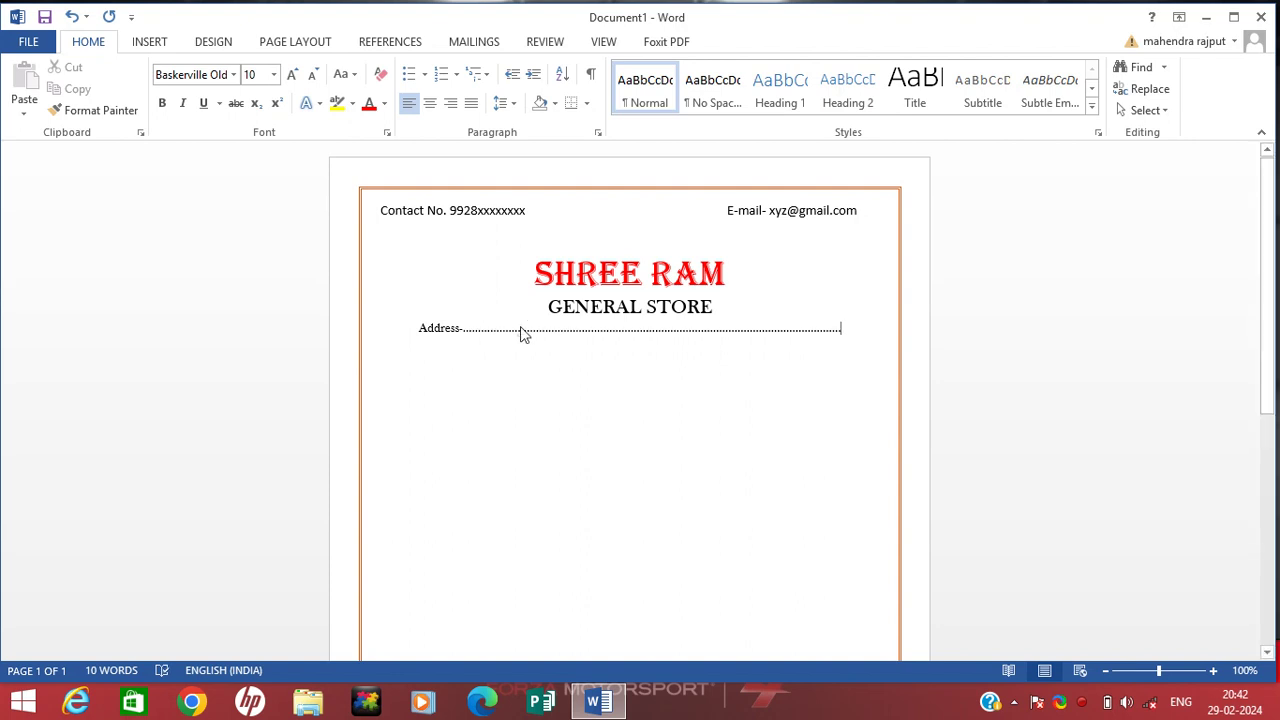
Add the line "Name of Costumer" below the address line, accepting the suggested spelling "Costumer".
key("Return")
type("Name of Cos")
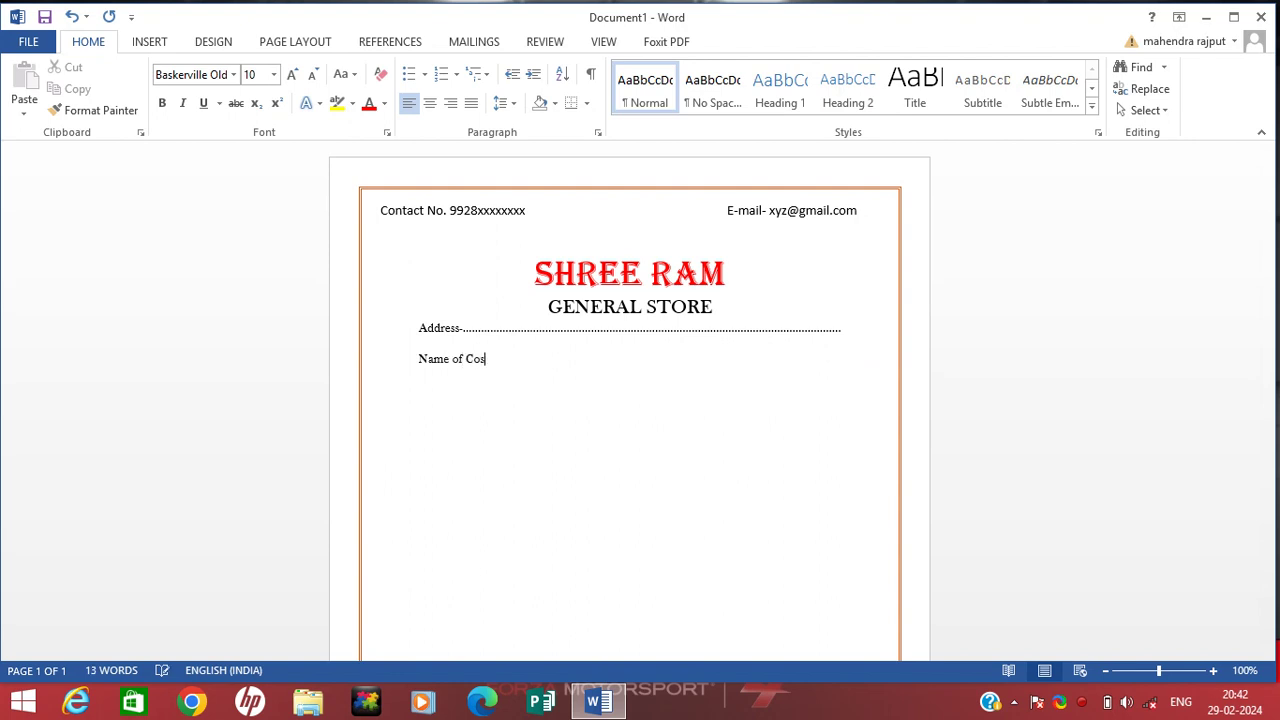
type("temer")
right_click(488, 358)
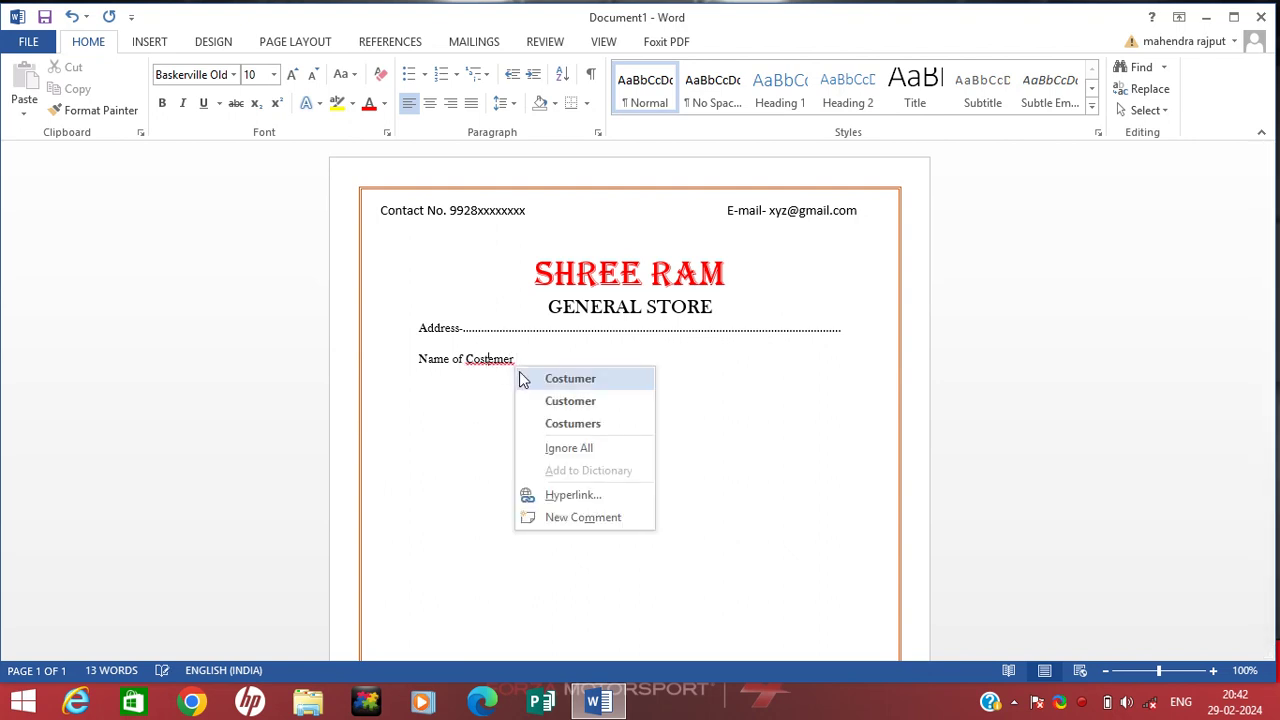
left_click(519, 374)
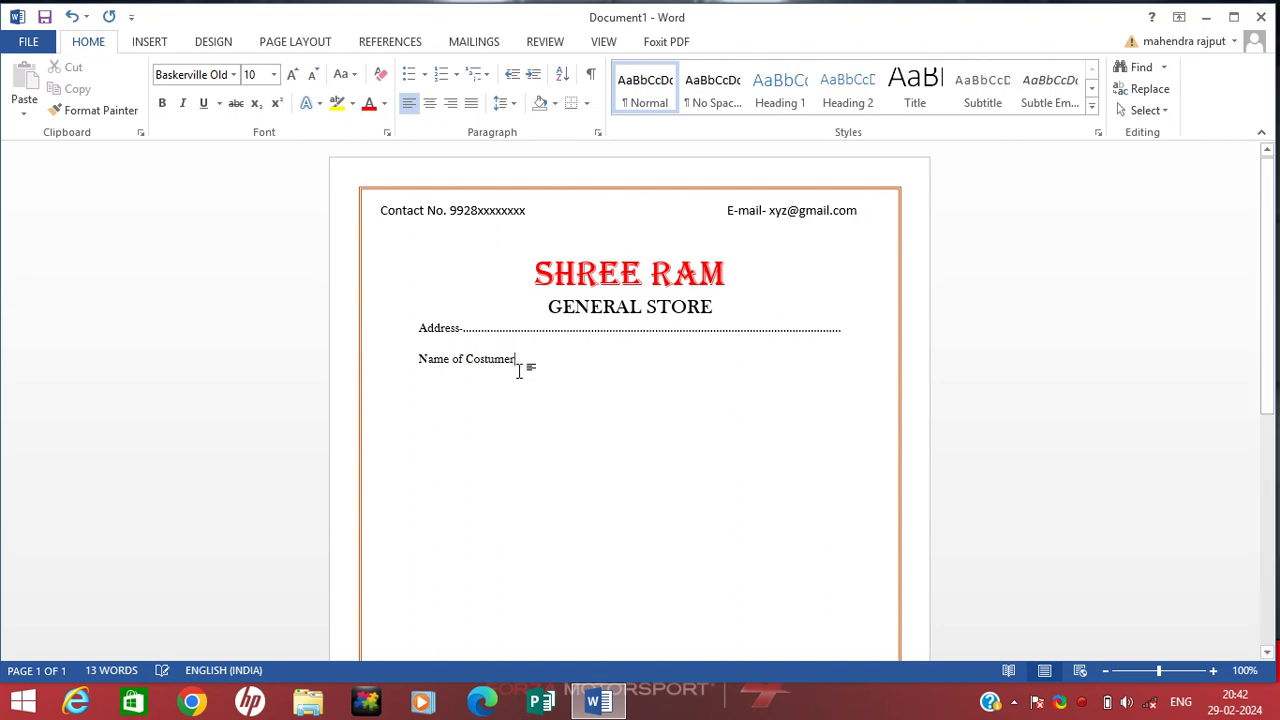
Fill the rest of the "Name of Costumer" line with a row of dots that stays on one line.
type("..................................................................................")
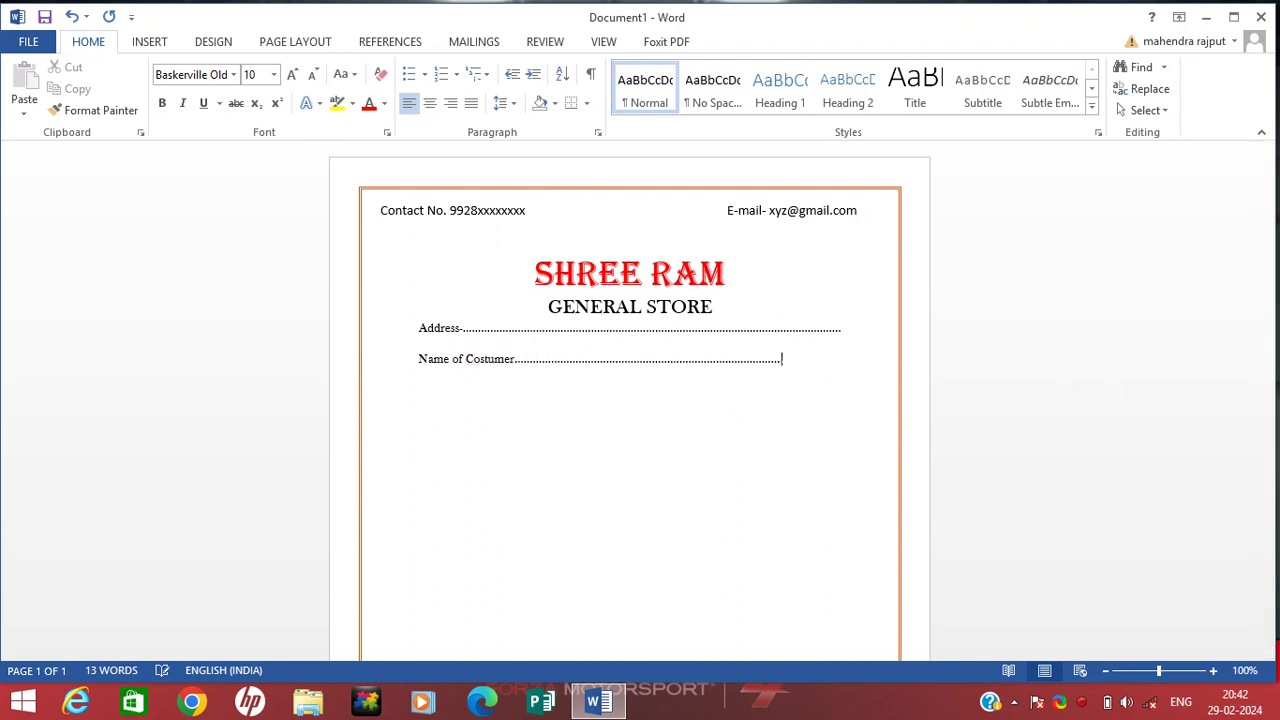
type("...........................................")
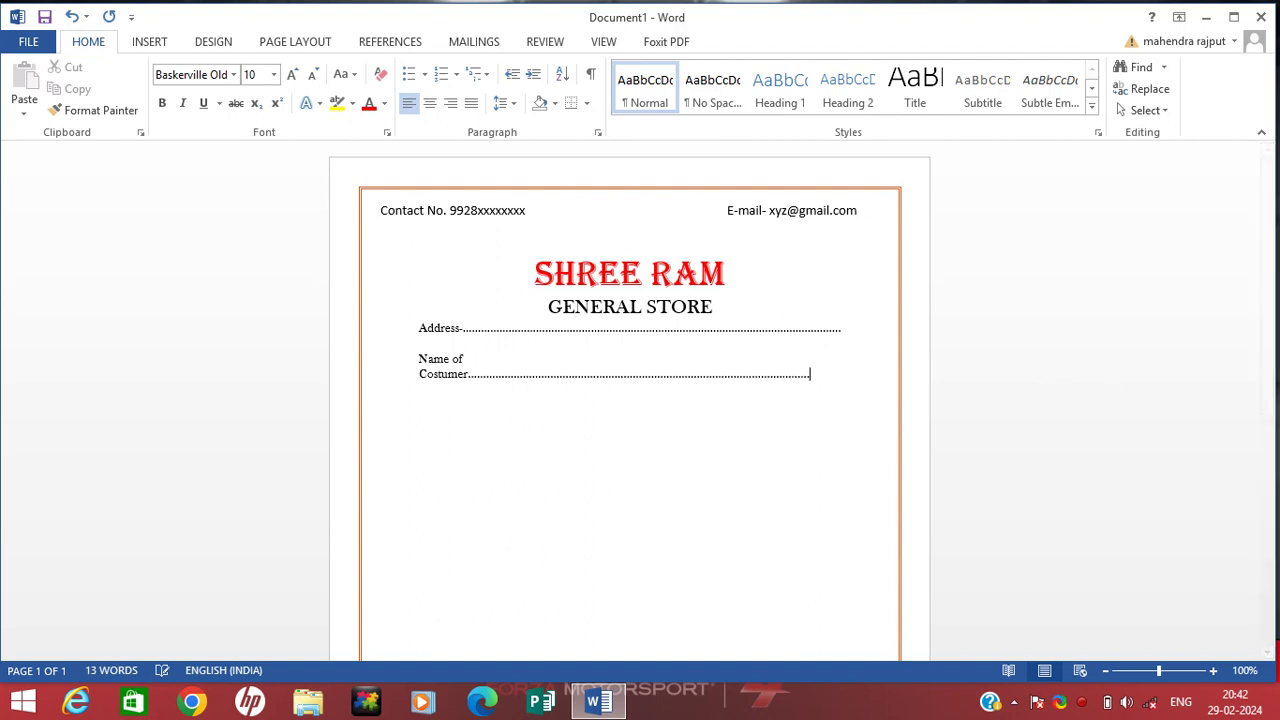
key("BackSpace")
key("BackSpace")
key("BackSpace")
key("BackSpace")
key("BackSpace")
key("BackSpace")
key("BackSpace")
key("BackSpace")
key("BackSpace")
key("BackSpace")
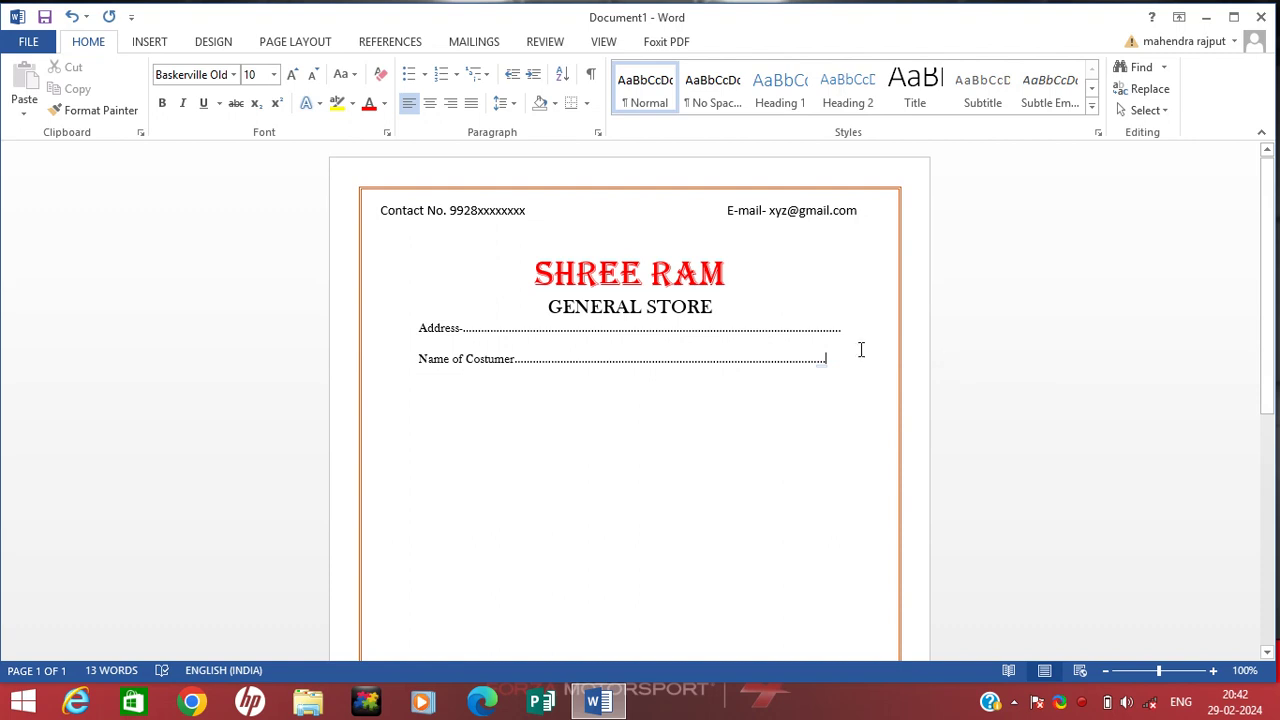
double_click(616, 325)
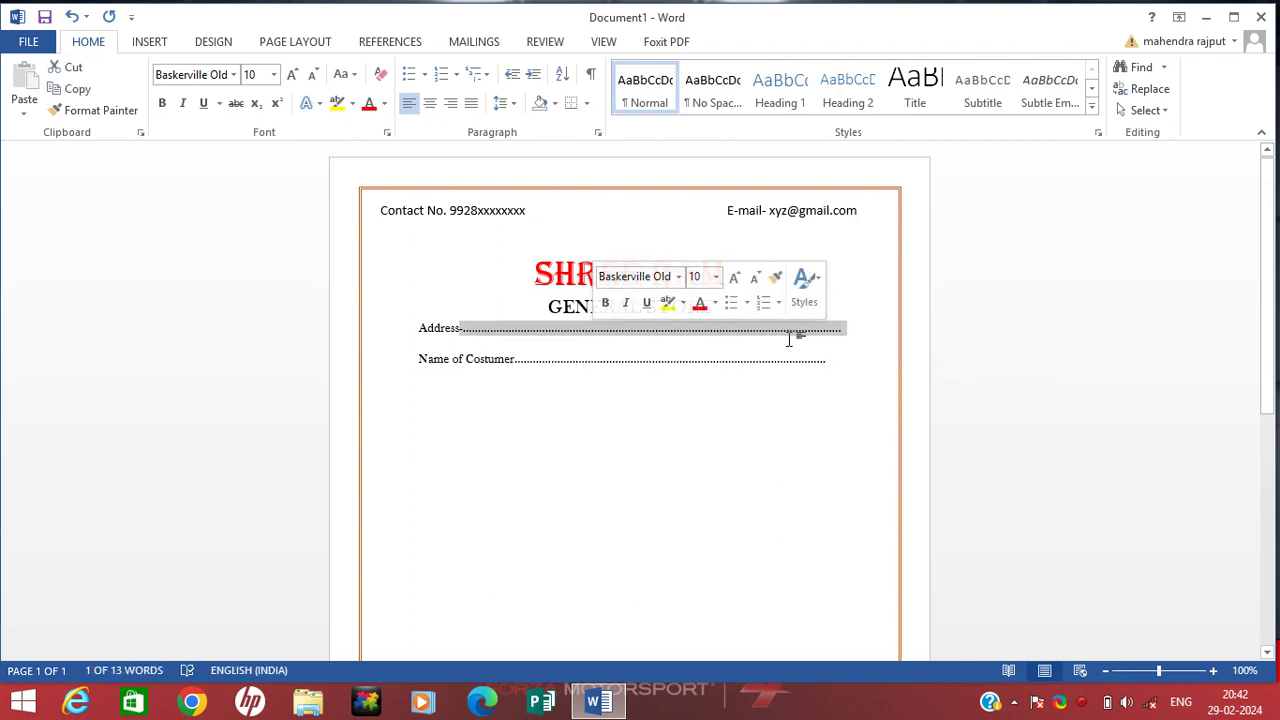
left_click(846, 327)
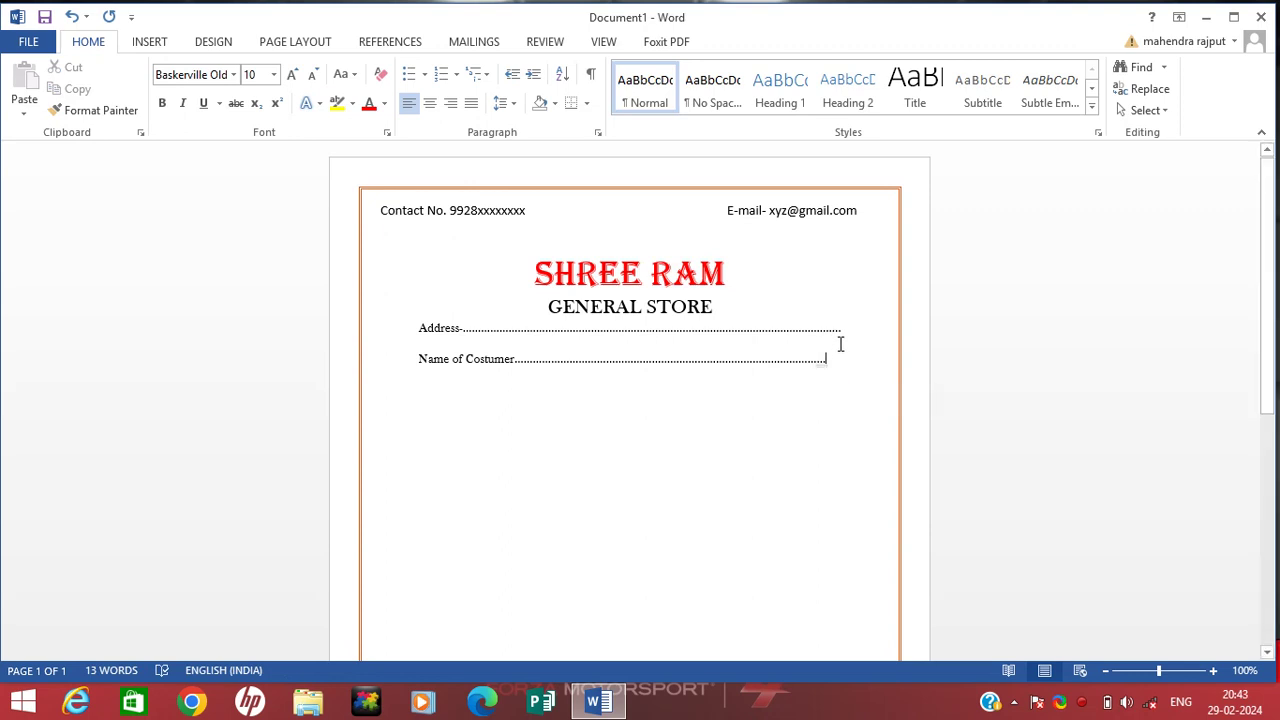
Add an "Address" line below the customer name, followed by dots that also fill a second full line.
key("Return")
type("Address")
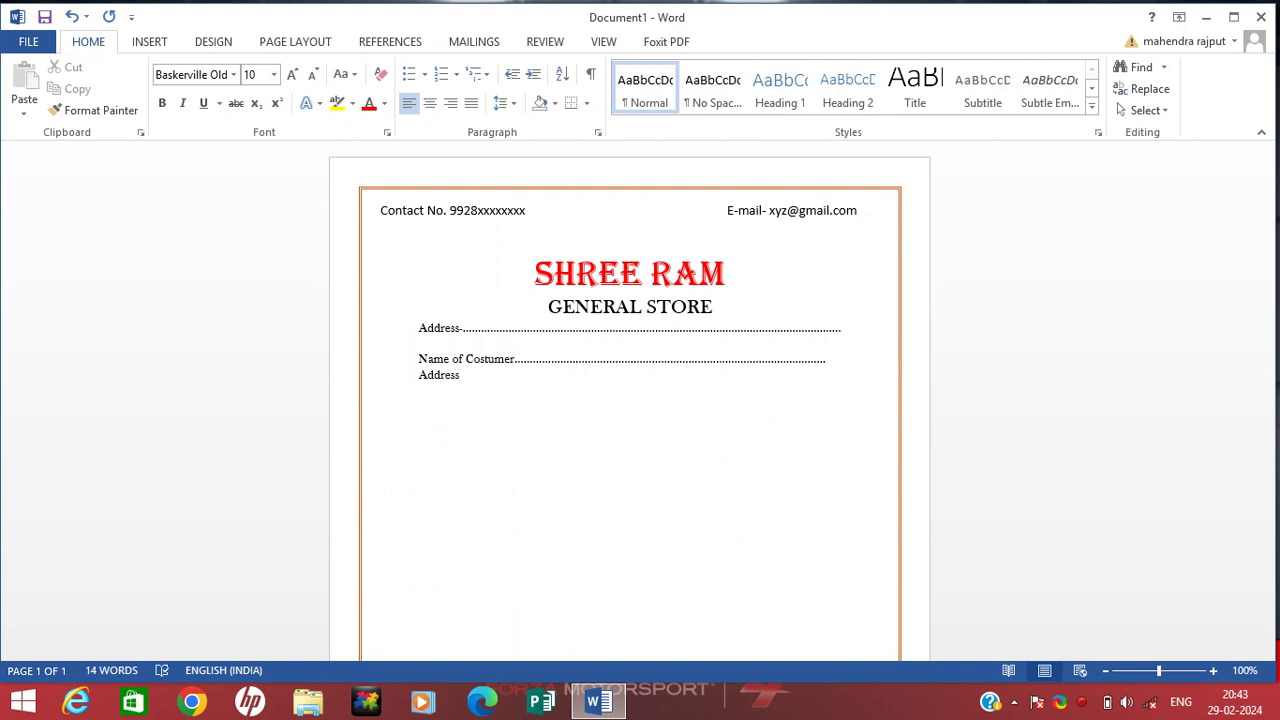
type("................................................................")
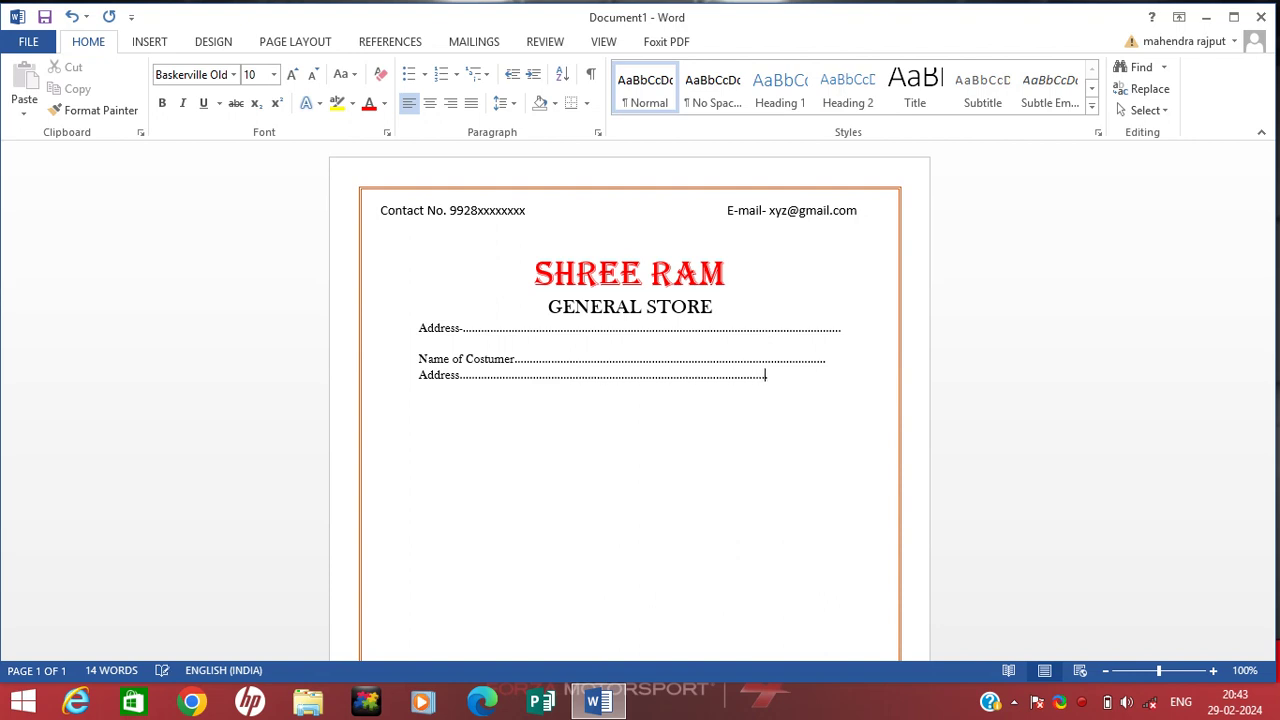
type("...............................")
type("...........................................")
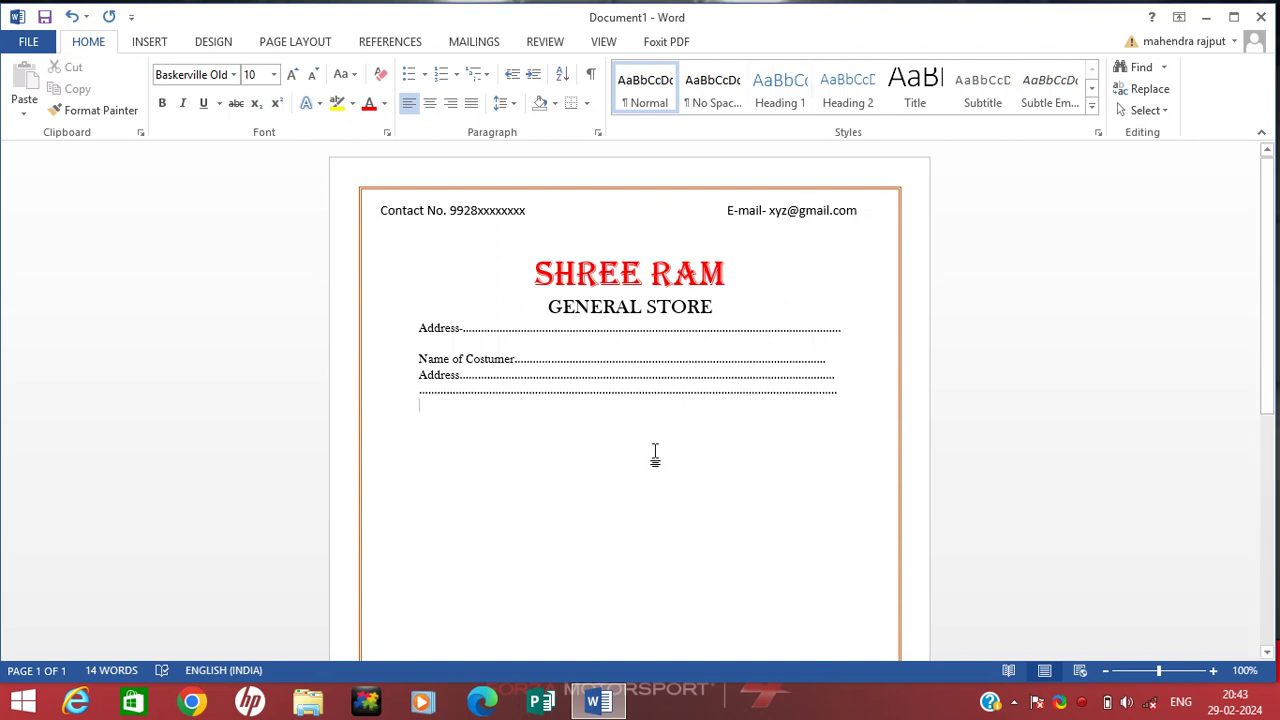
Add a "Contact No." line filled with a row of dots and start a new line below it.
type("Contact No")
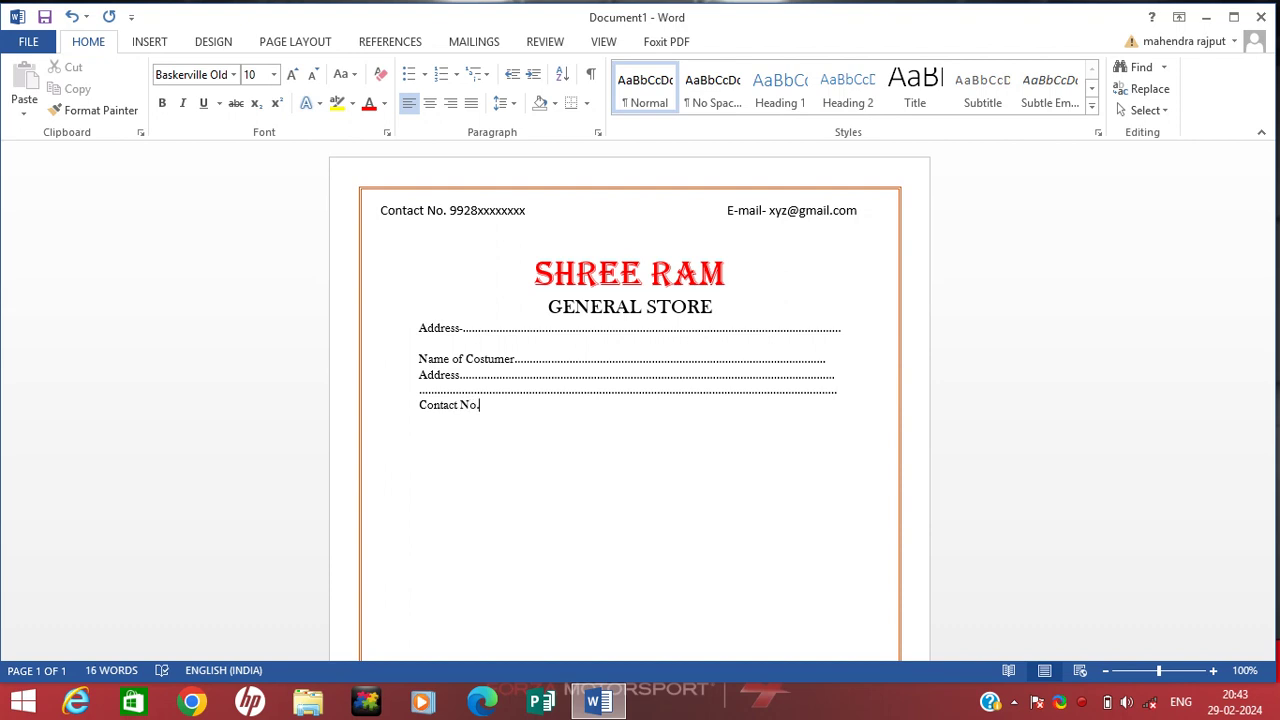
type("..............................................................................................................")
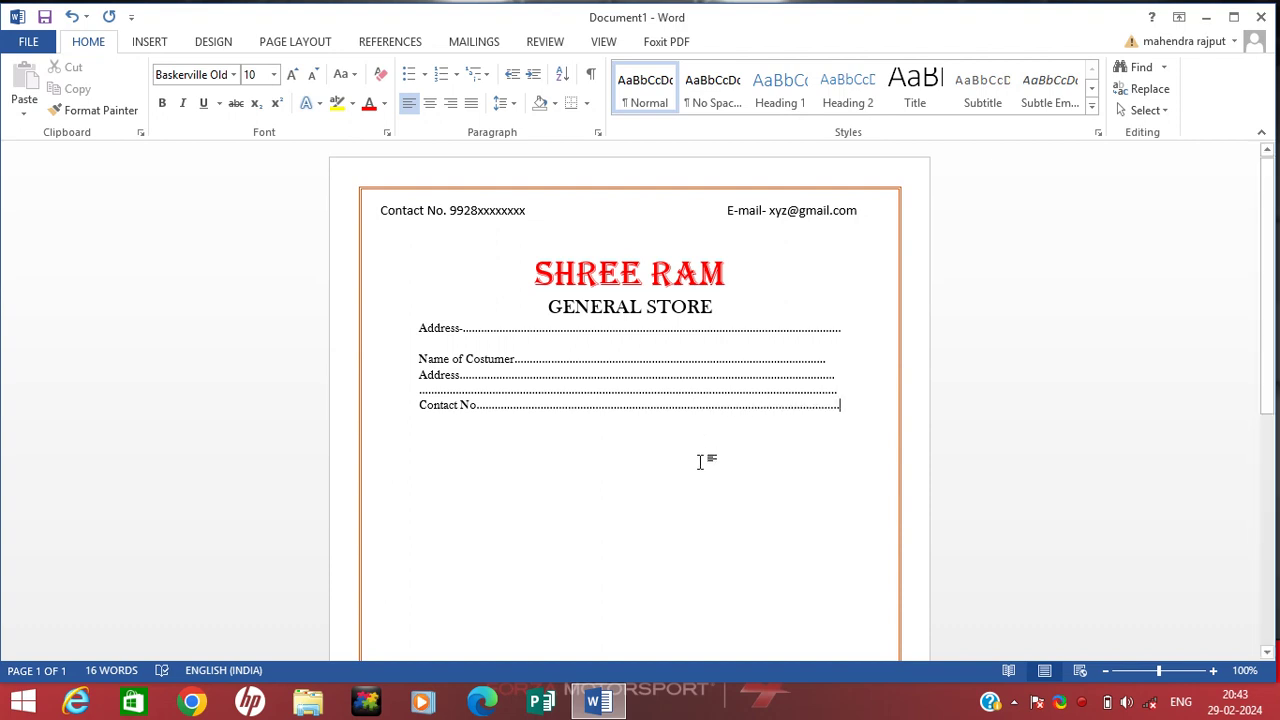
key("Return")
Insert a table with three columns and four rows below the "Contact No." line.
left_click(200, 42)
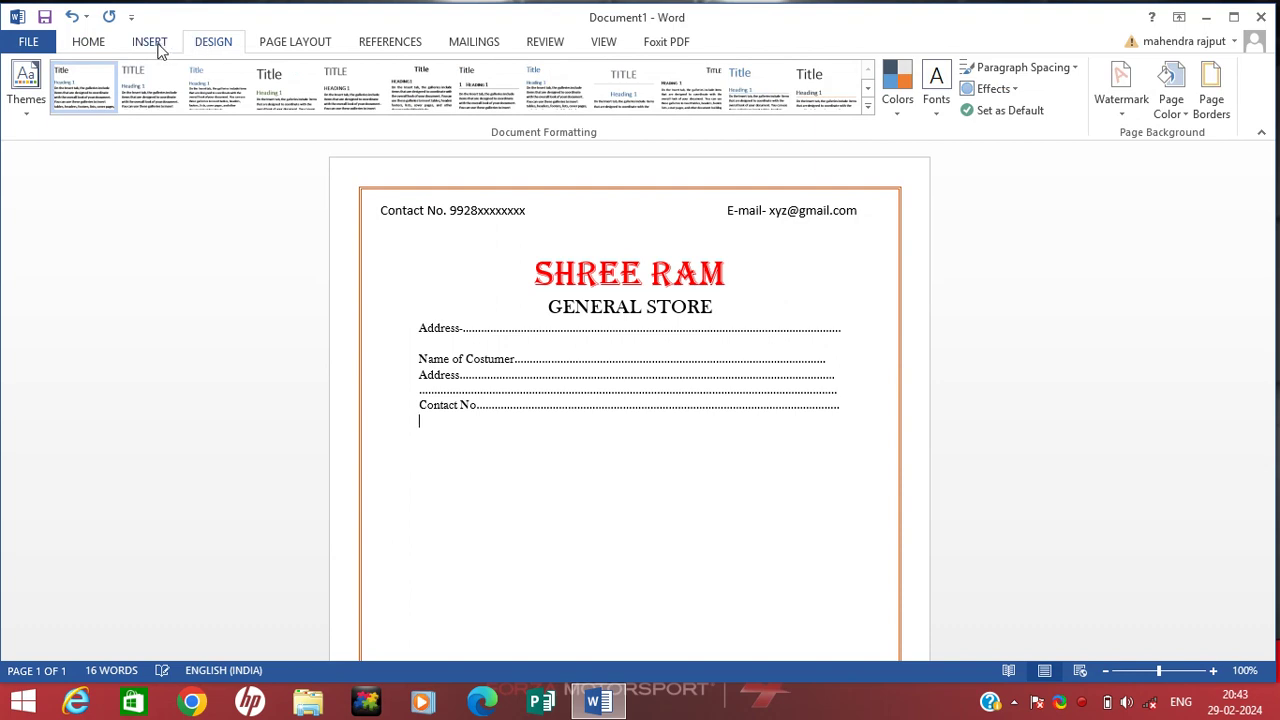
left_click(157, 41)
left_click(124, 108)
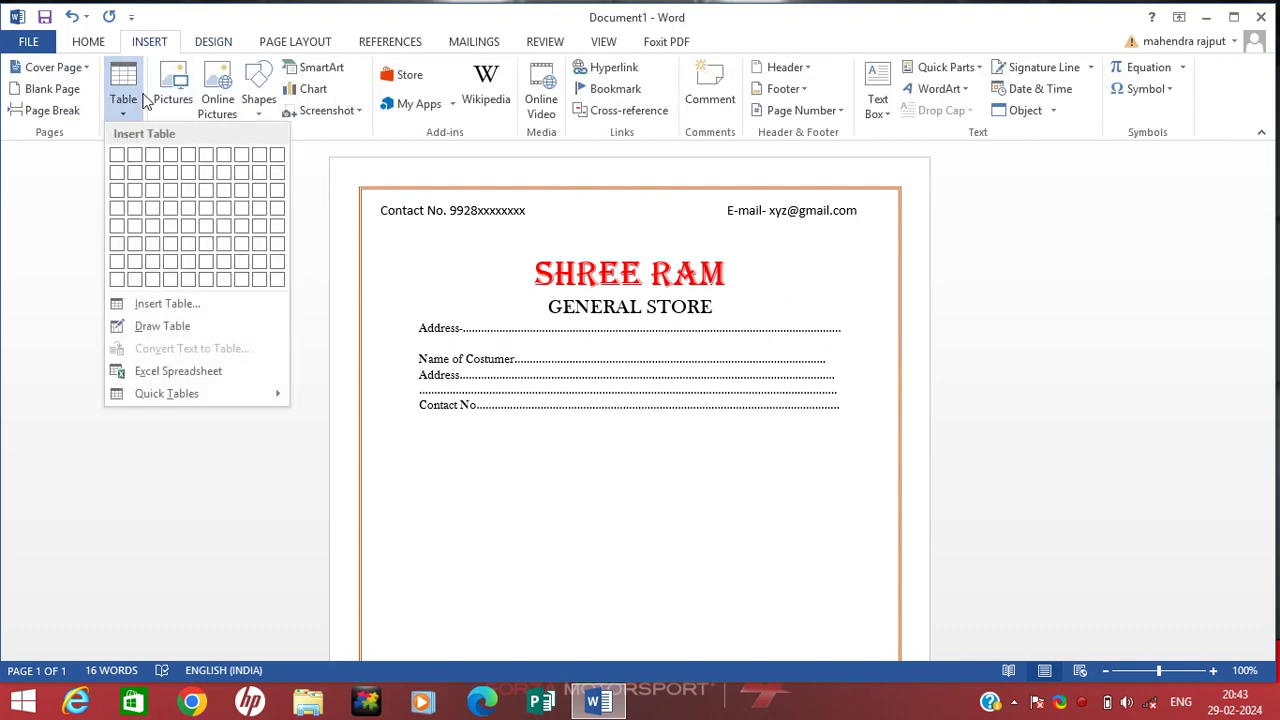
left_click(153, 209)
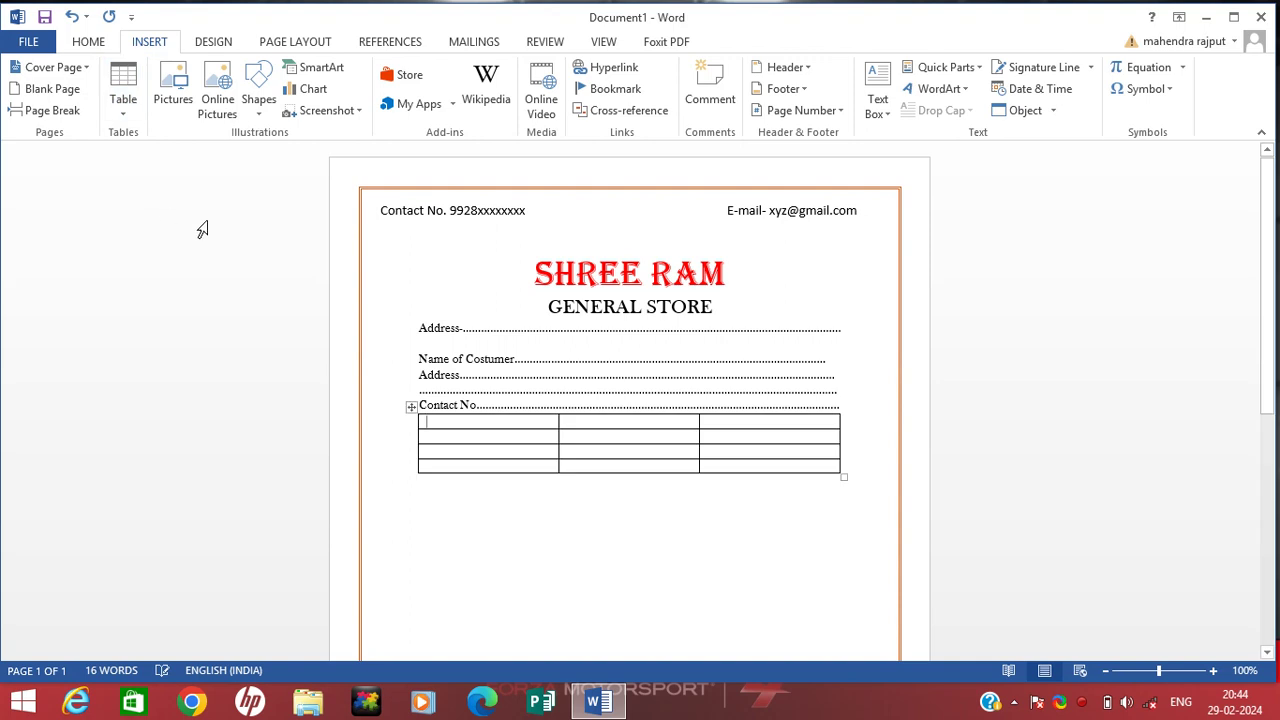
Stretch the table's second row far down the page by adding blank lines in its first cell.
left_click(505, 437)
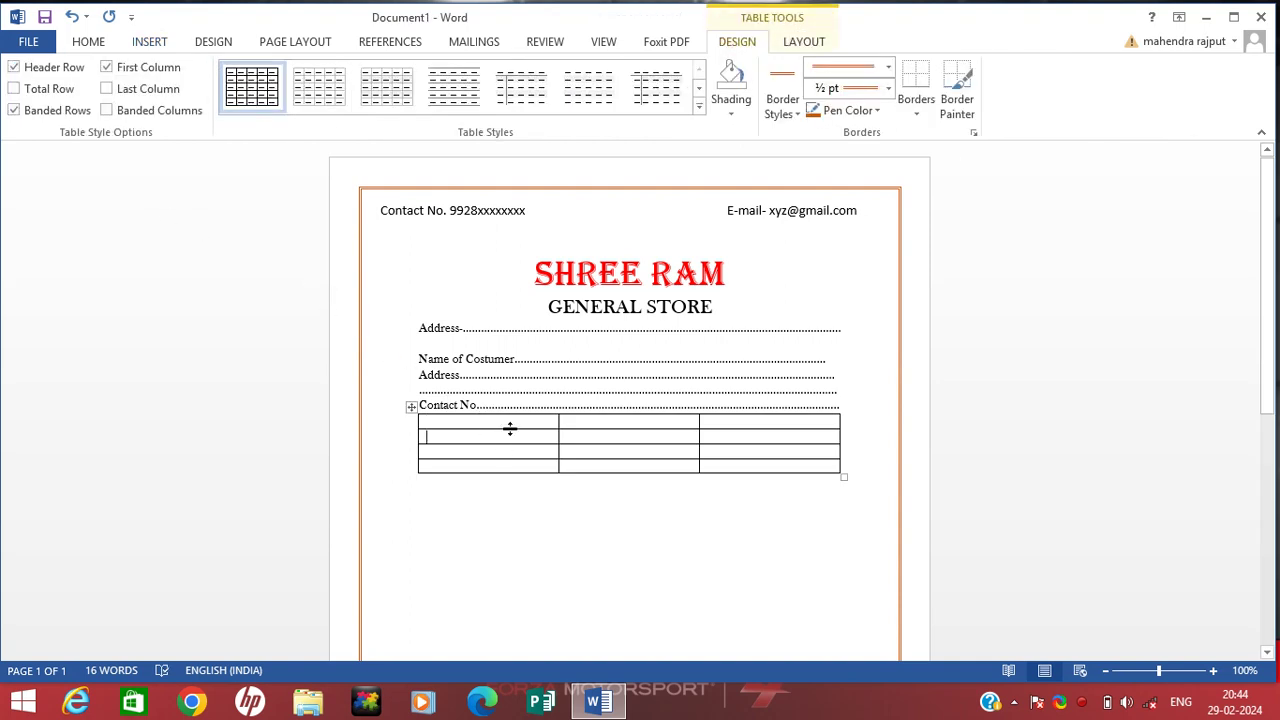
key("Return")
key("Return")
key("Return")
key("Return")
key("Return")
key("Return")
key("Return")
key("Return")
key("Return")
key("Return")
key("Return")
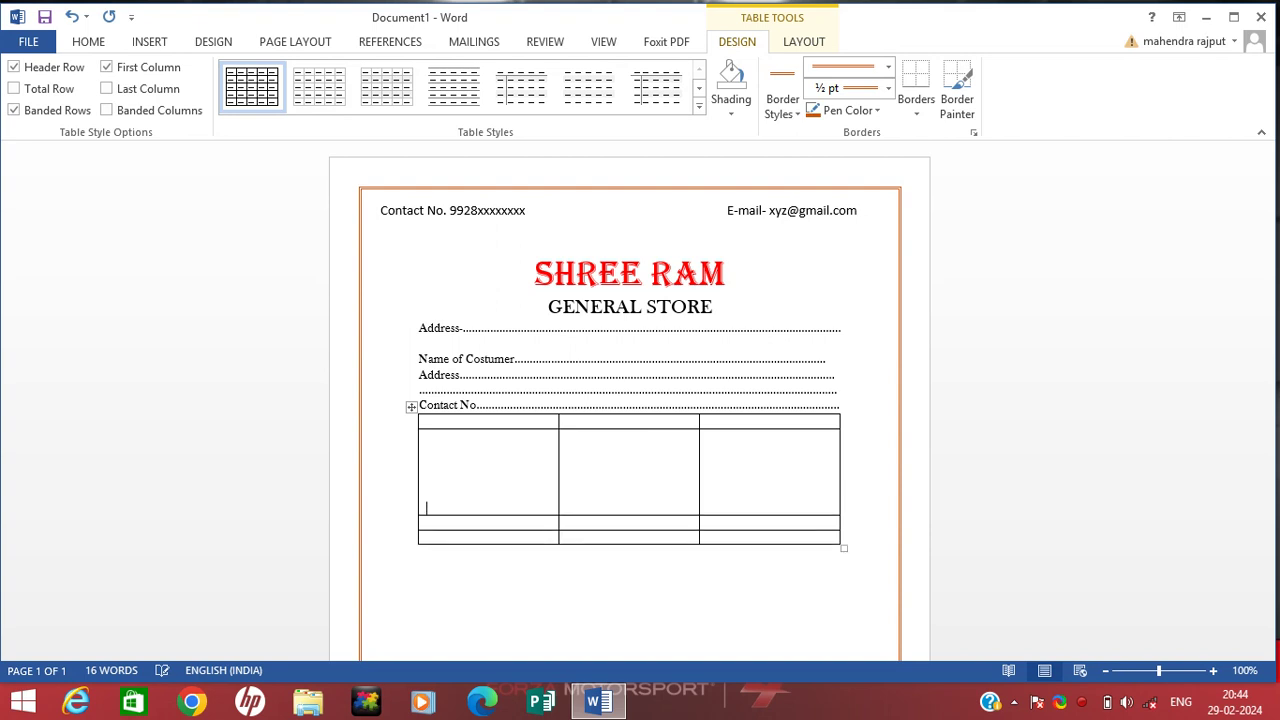
key("Return")
key("Return")
key("Return")
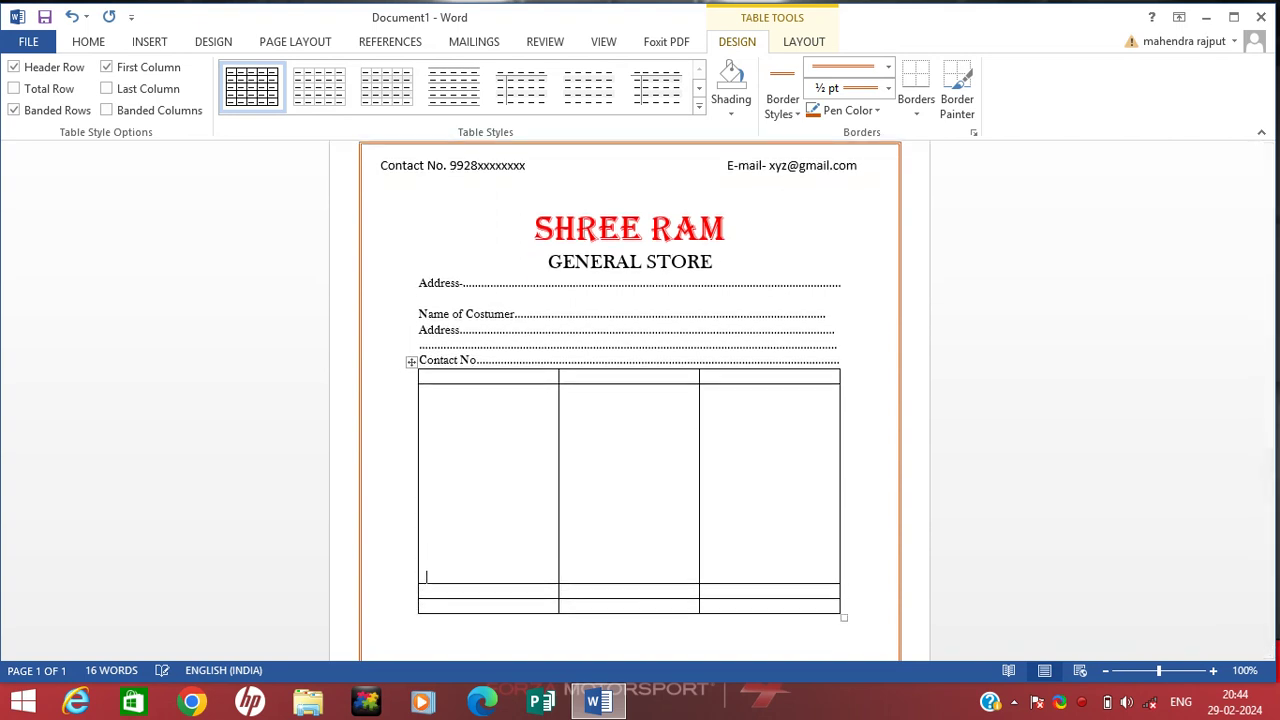
scroll(543, 437, "down", 2)
key("Return")
key("Return")
key("Return")
key("Return")
key("Return")
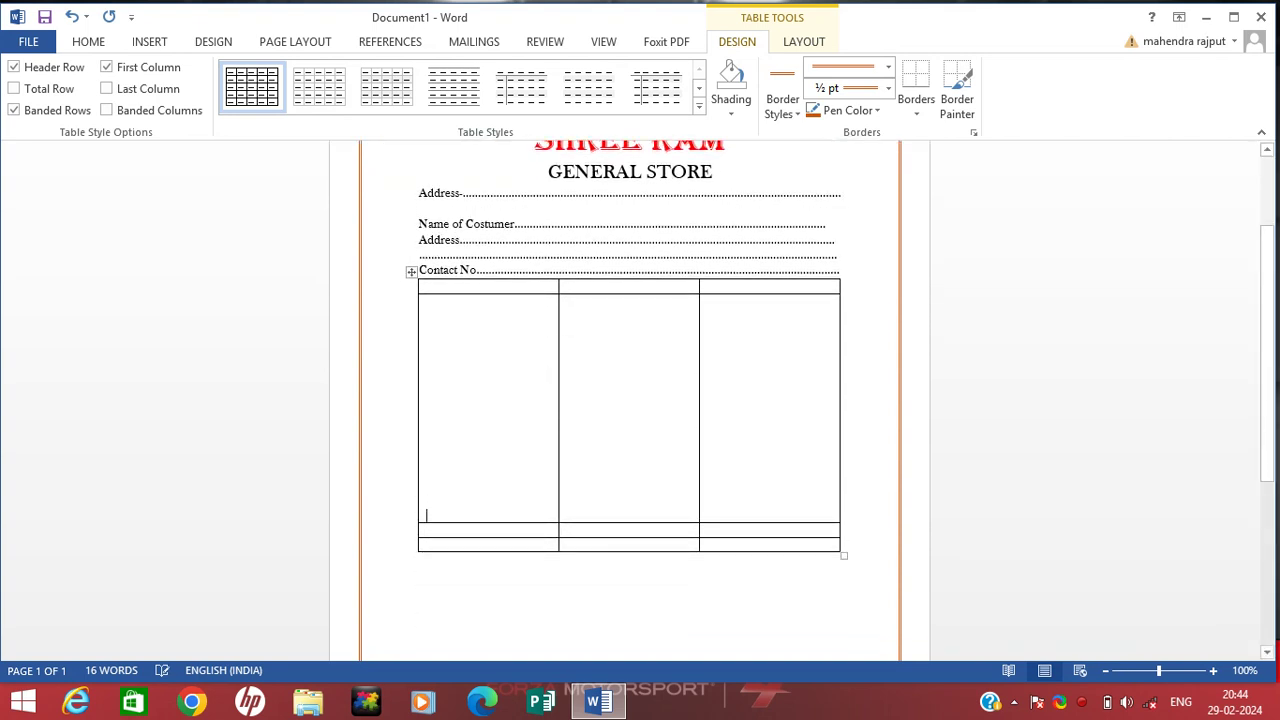
scroll(514, 340, "down", 4)
scroll(535, 360, "down", 1)
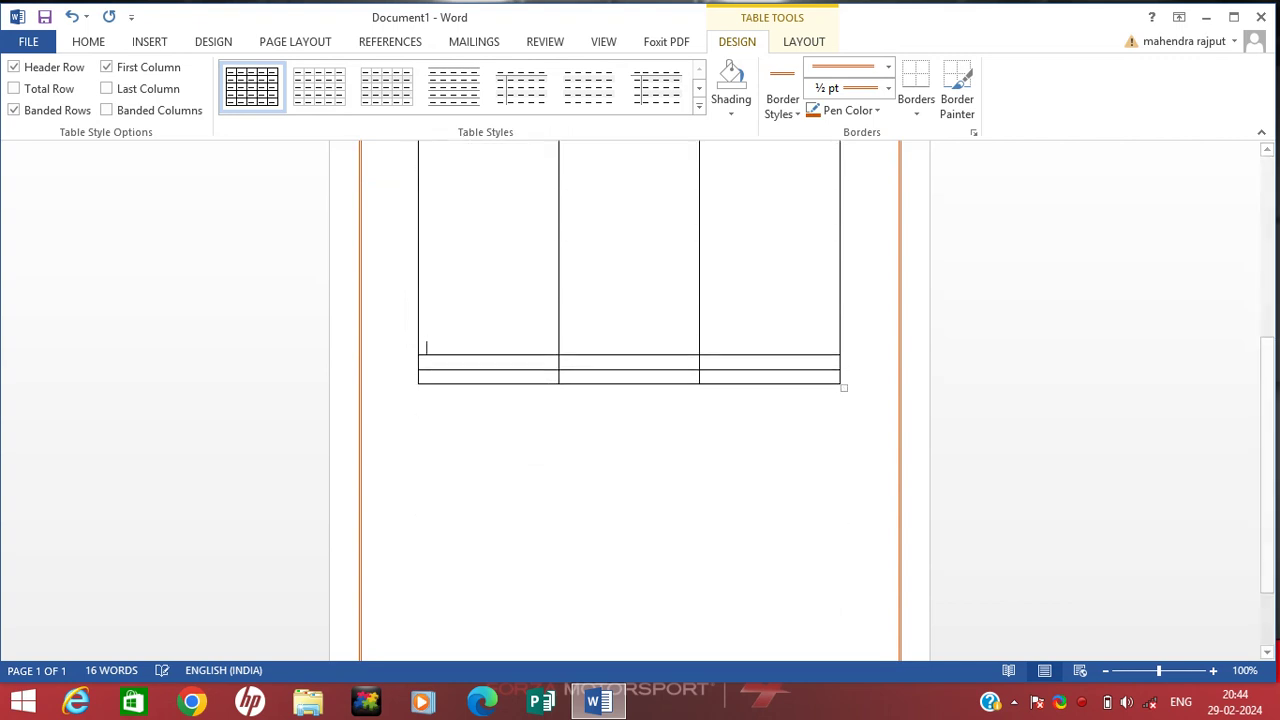
key("Return")
key("Return")
key("Return")
key("Return")
key("Return")
scroll(540, 365, "down", 2)
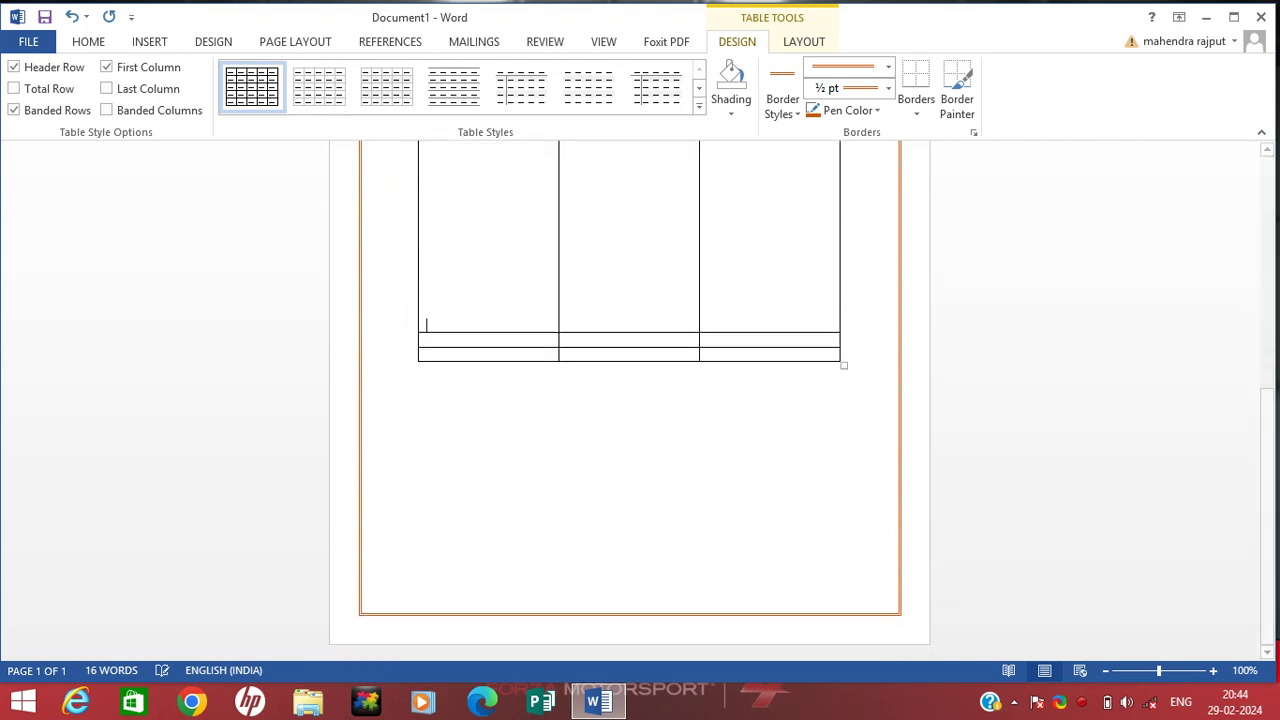
key("Return")
Try to move the table slightly lower below the "Contact No." line and undo the move.
scroll(541, 364, "up", 9)
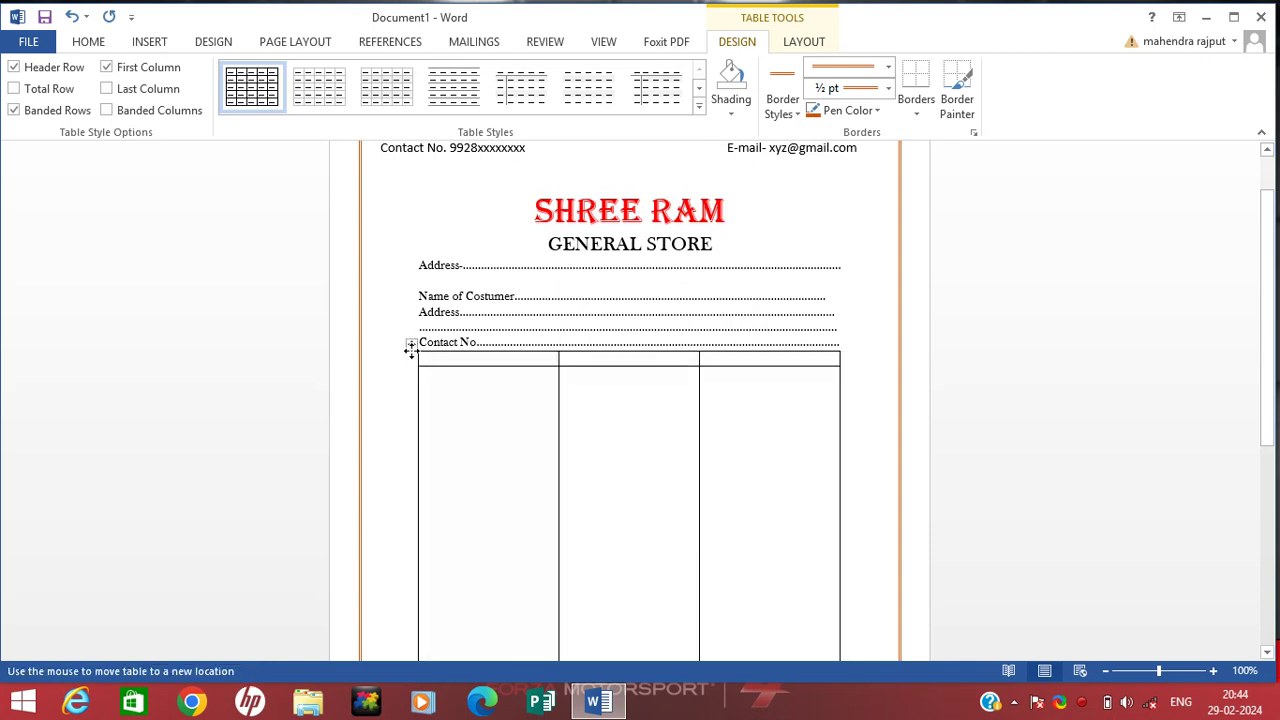
left_click_drag(409, 362, 409, 380)
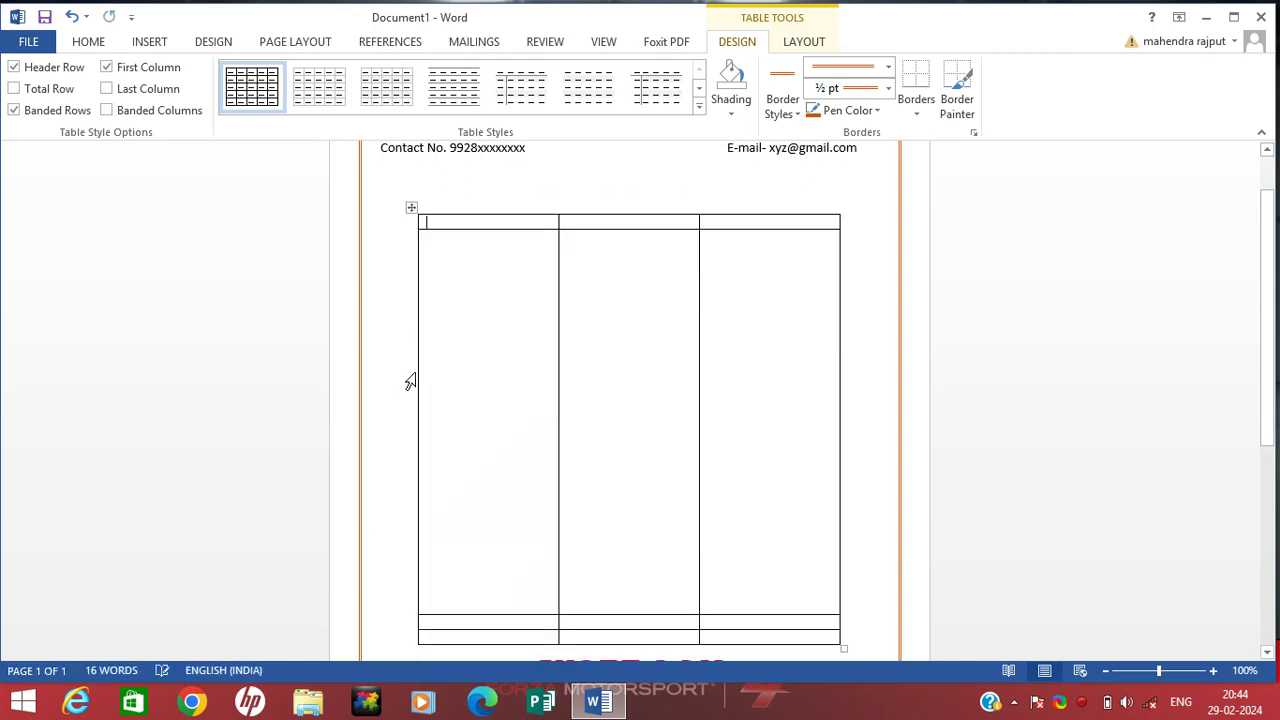
scroll(431, 363, "up", 1)
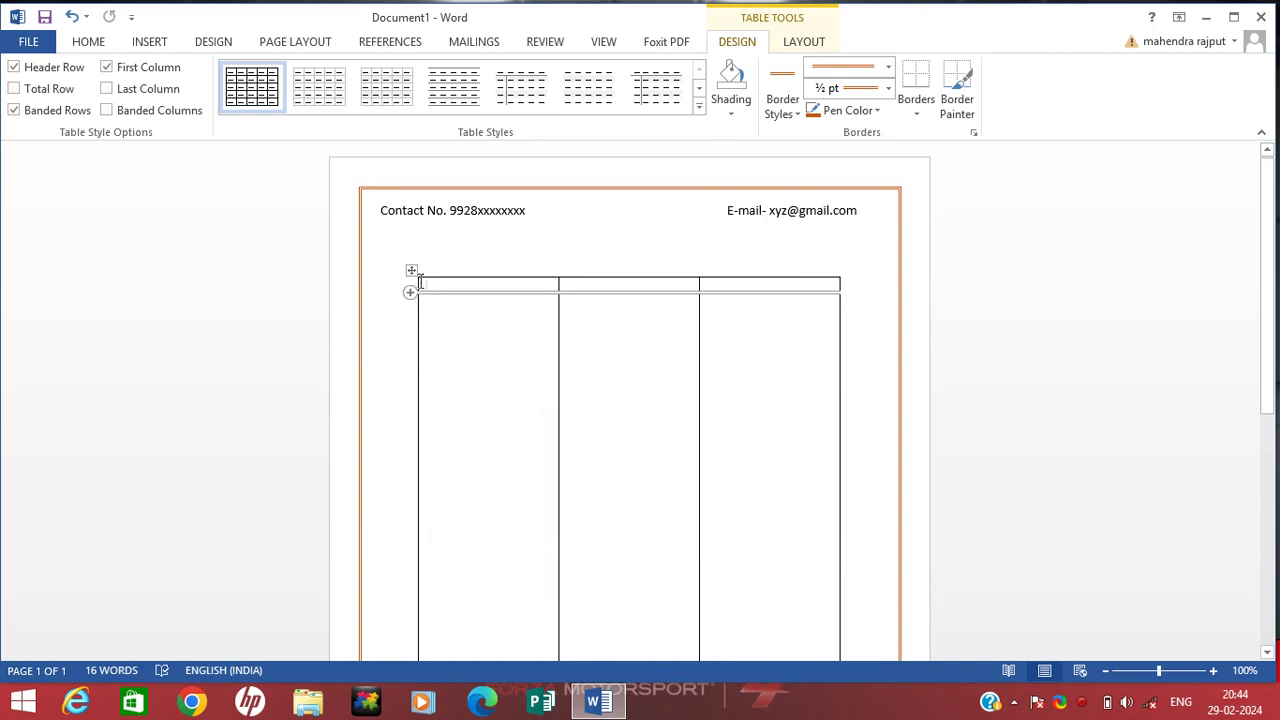
key("ctrl+z")
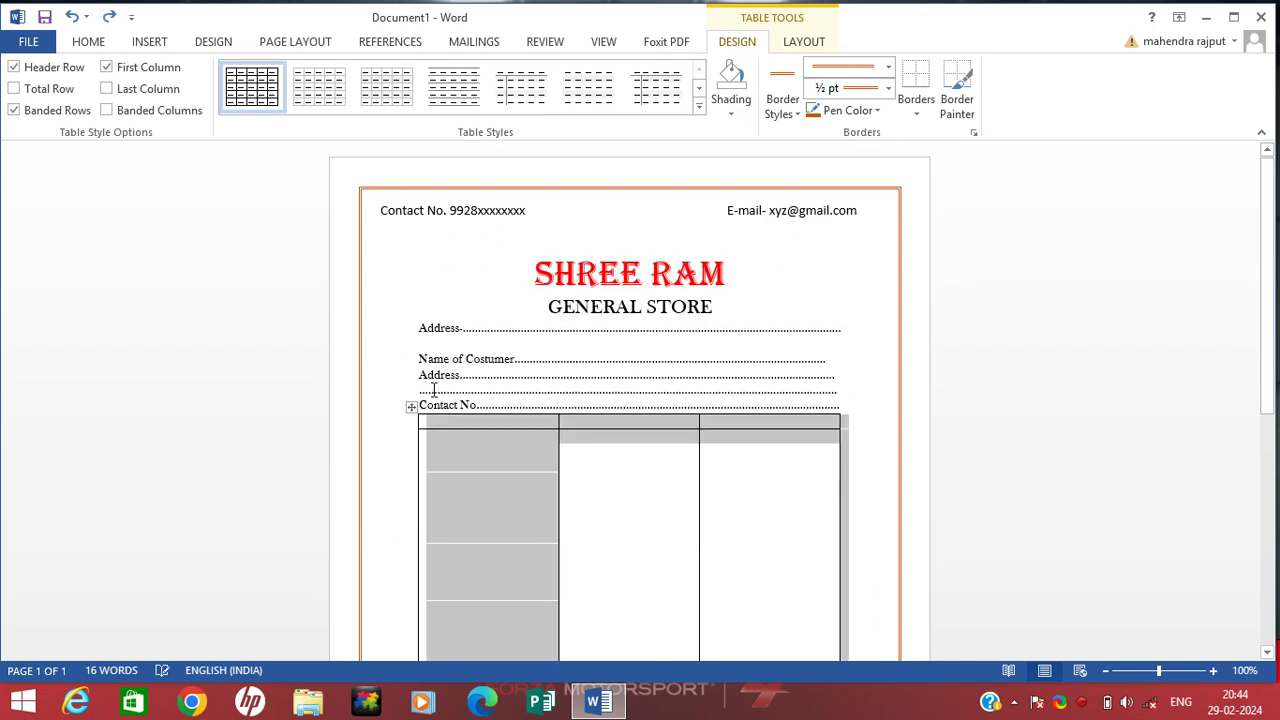
Insert a blank line between the "Contact No." line and the table.
left_click(843, 404)
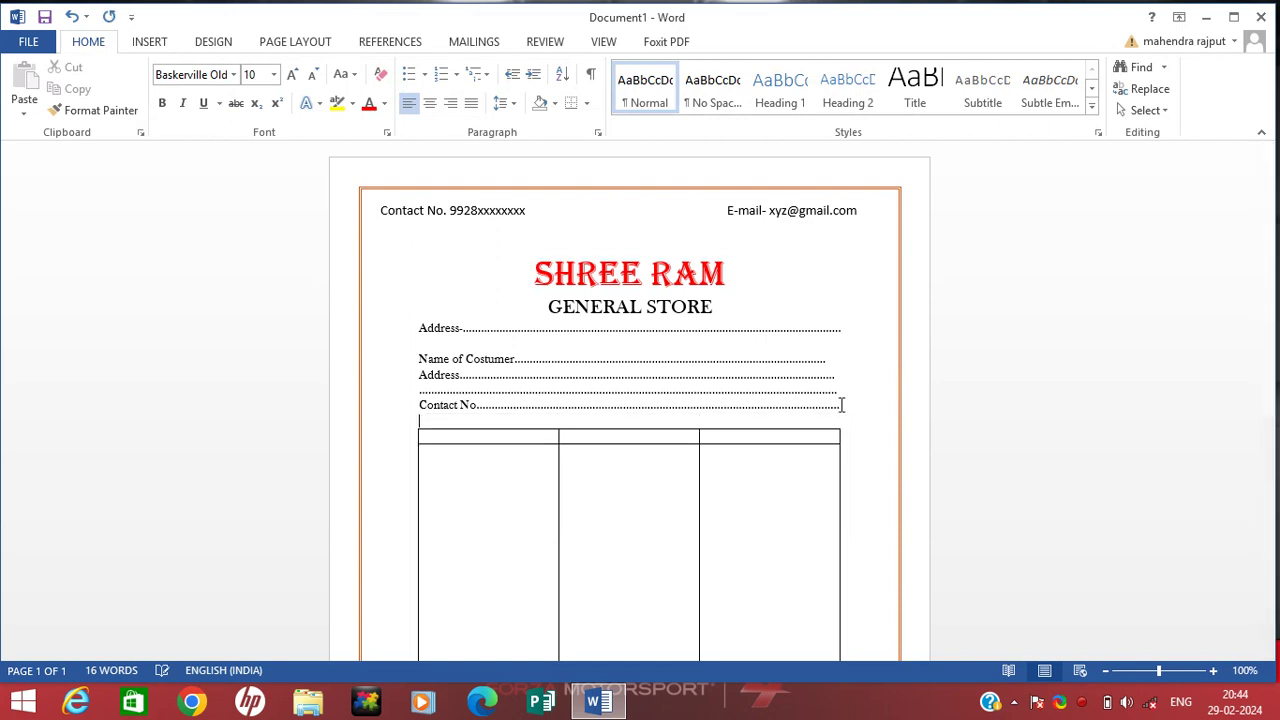
key("Down")
scroll(543, 409, "down", 3)
double_click(536, 388)
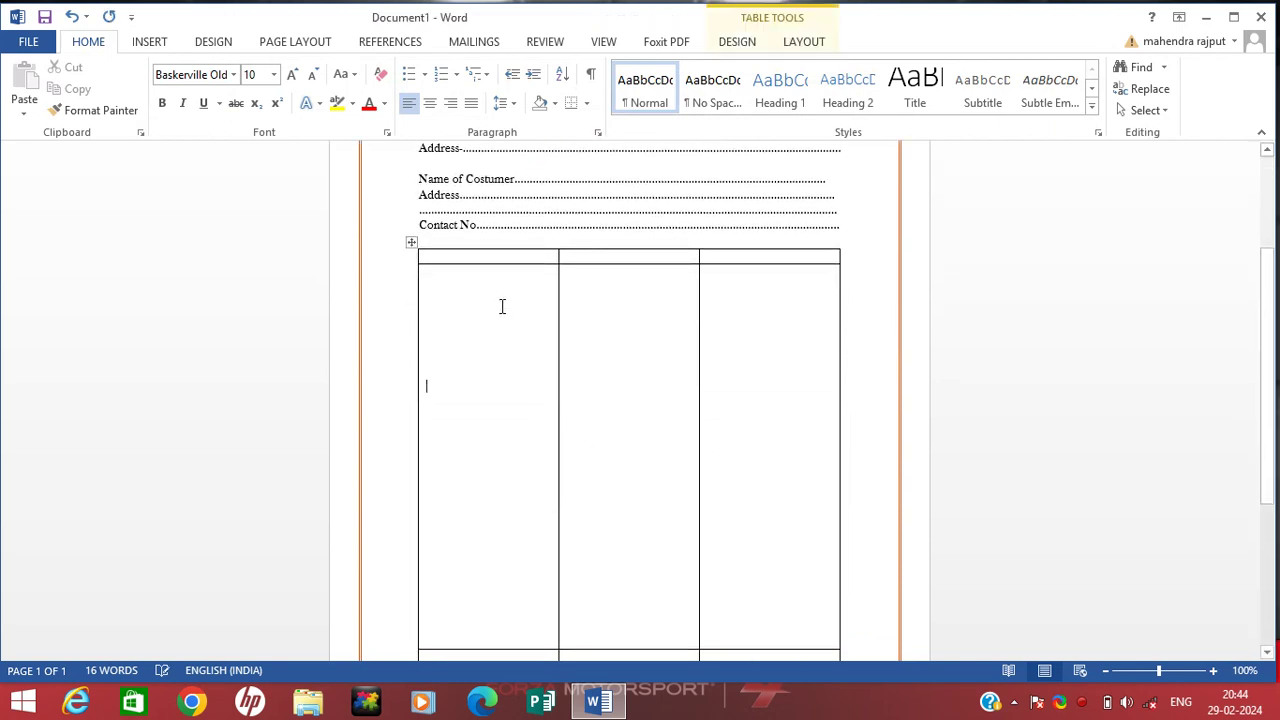
Enter the heading "Description" in the first cell of the table's top row, correcting its spelling.
left_click(479, 259)
type("Description")
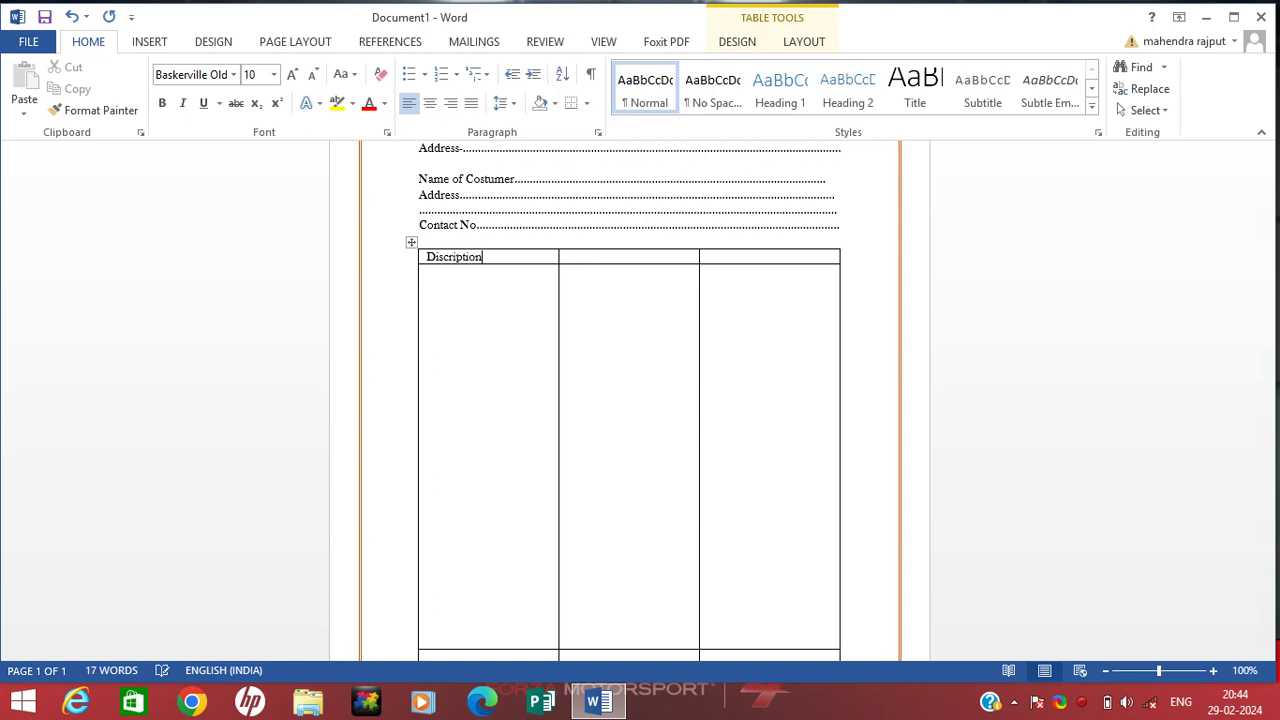
left_click(596, 256)
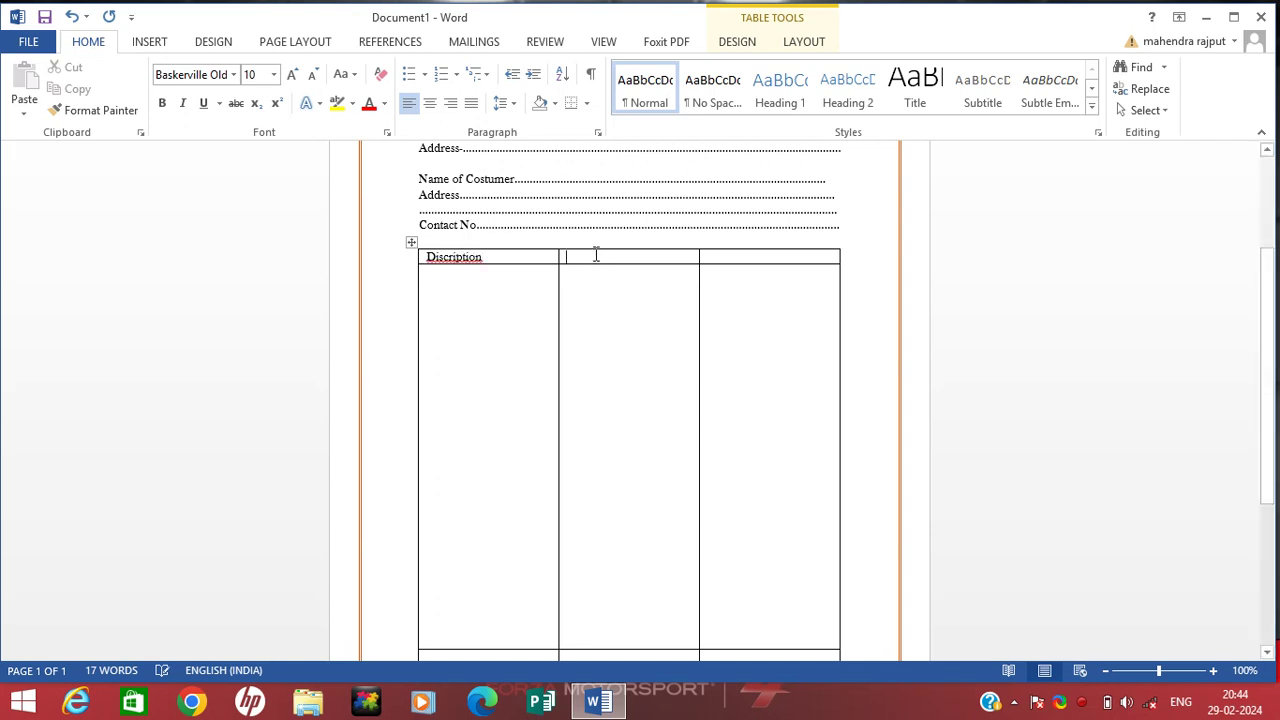
right_click(451, 258)
left_click(502, 277)
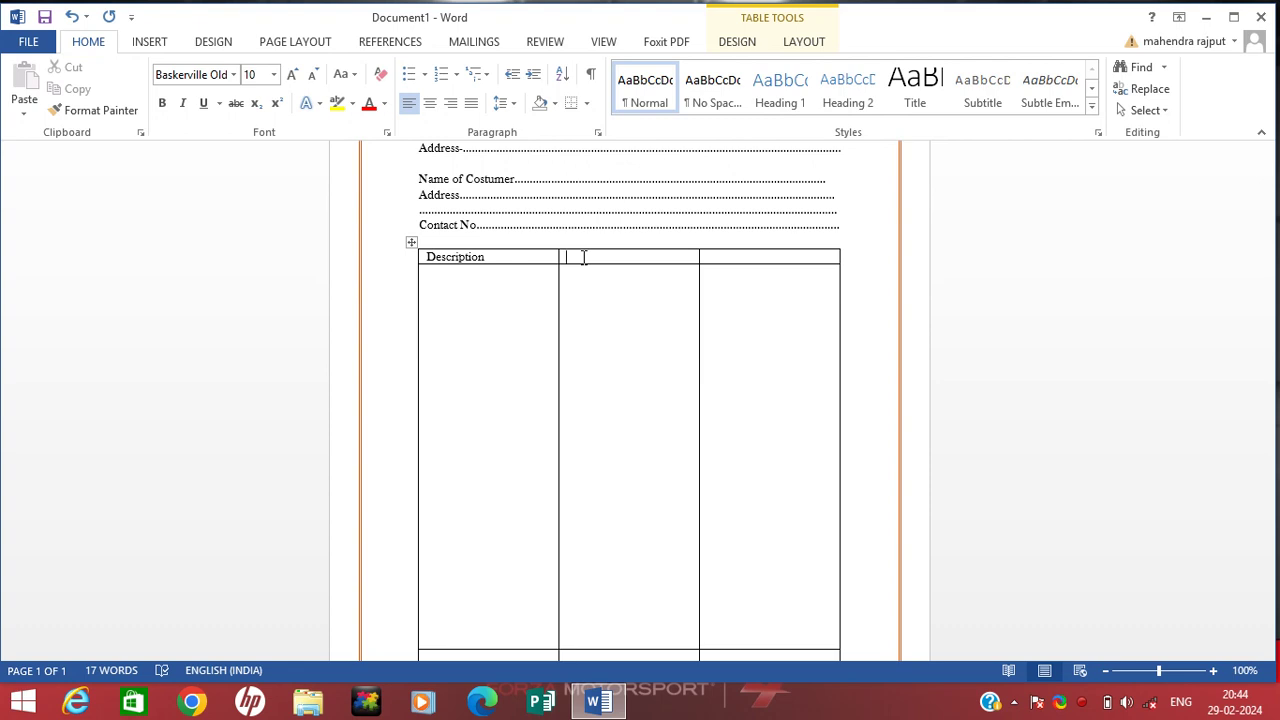
Enter the headings "Item Count" and "Amount" in the second and third cells of the table's top row.
type("P")
key("Tab")
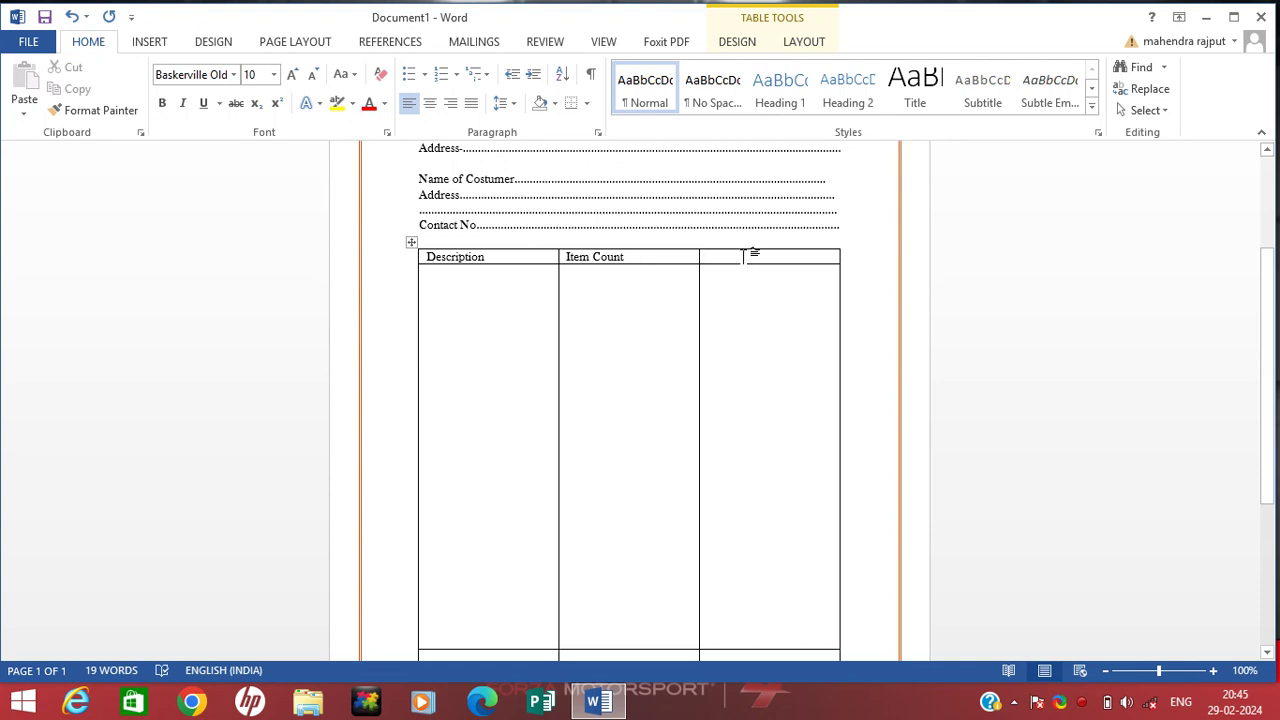
type("Amount")
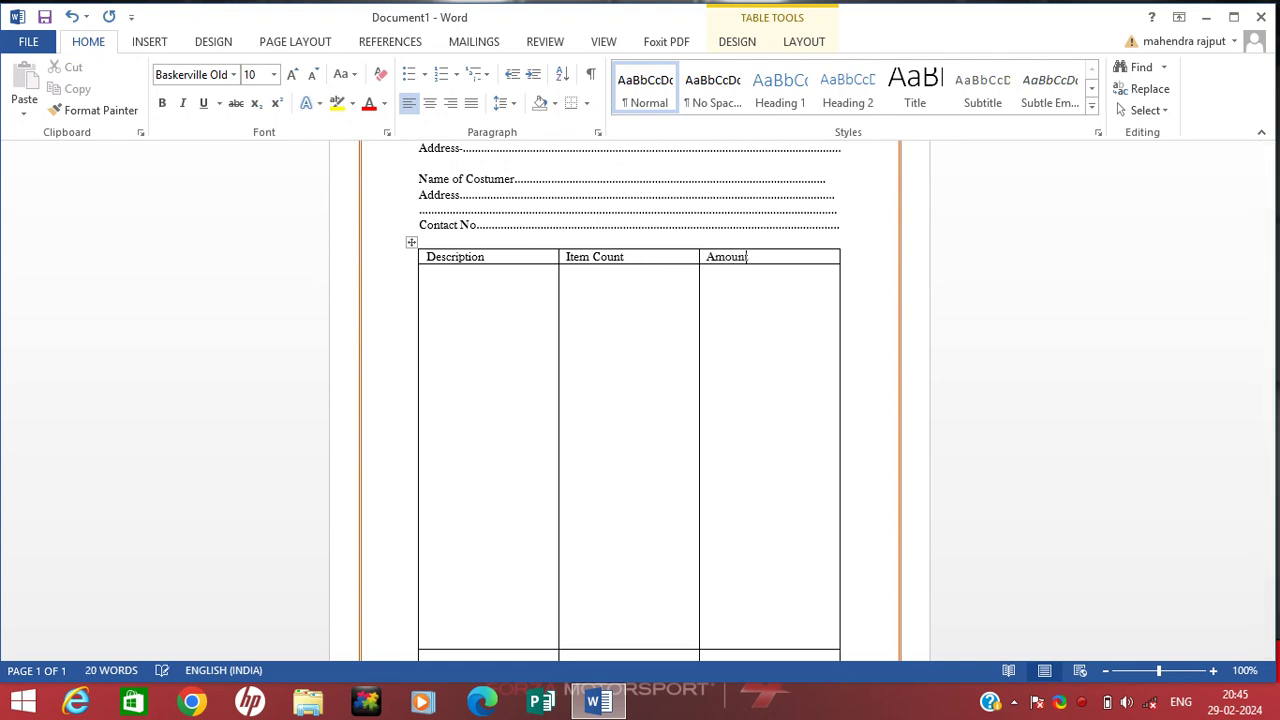
left_click(749, 337)
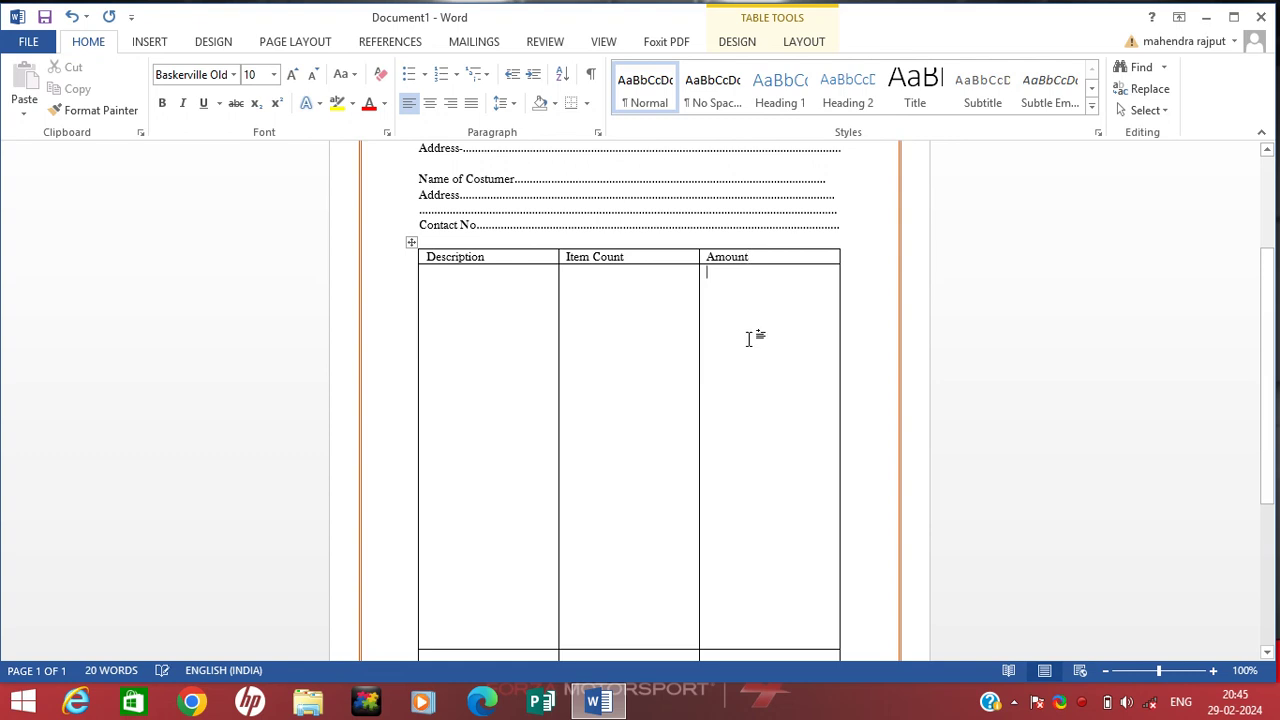
scroll(745, 337, "down", 2)
scroll(748, 335, "up", 2)
scroll(748, 335, "down", 2)
scroll(730, 340, "up", 3)
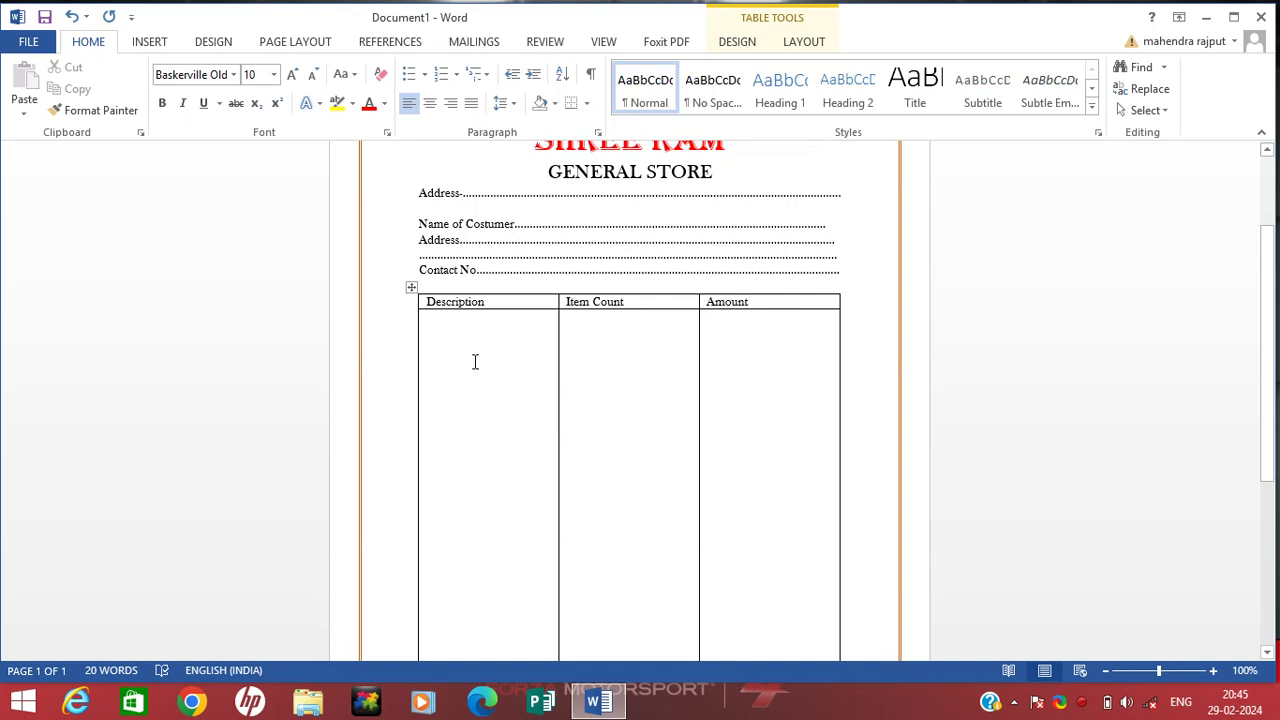
Increase the table heading row's height to about 1.1 cm and center its three headings horizontally and vertically in their cells.
left_click(440, 326)
left_click_drag(443, 309, 737, 302)
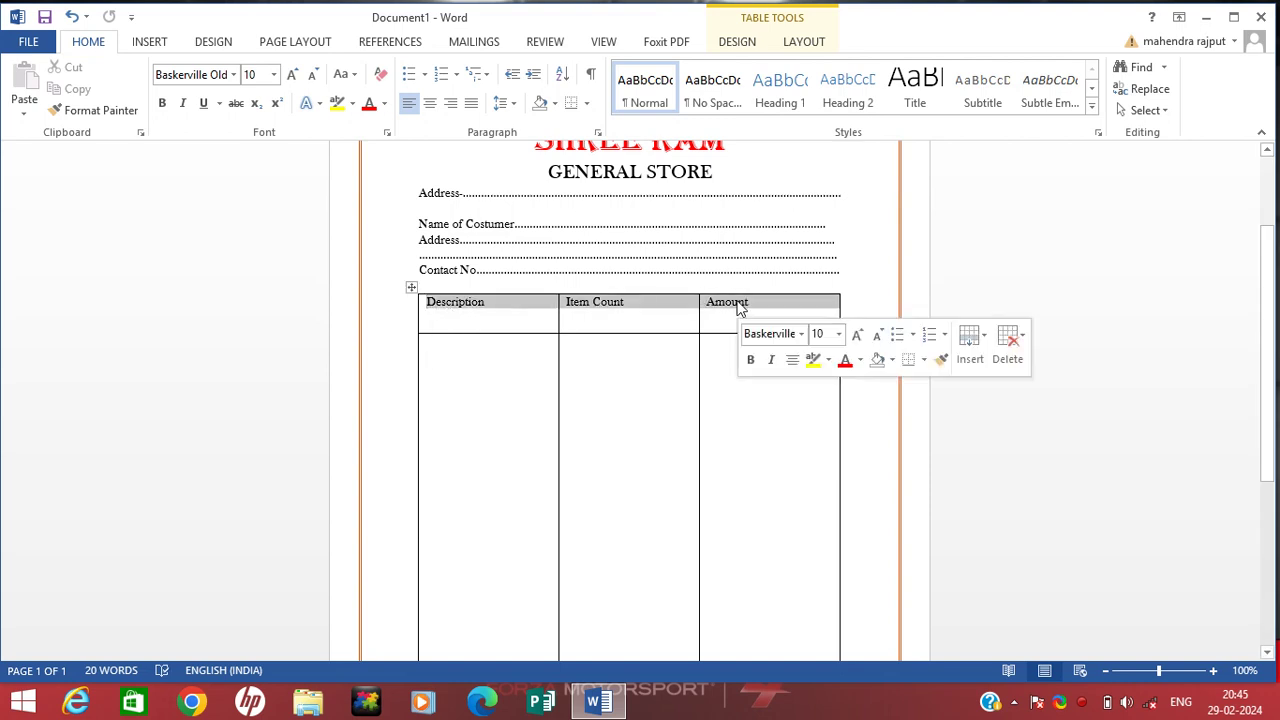
left_click(805, 47)
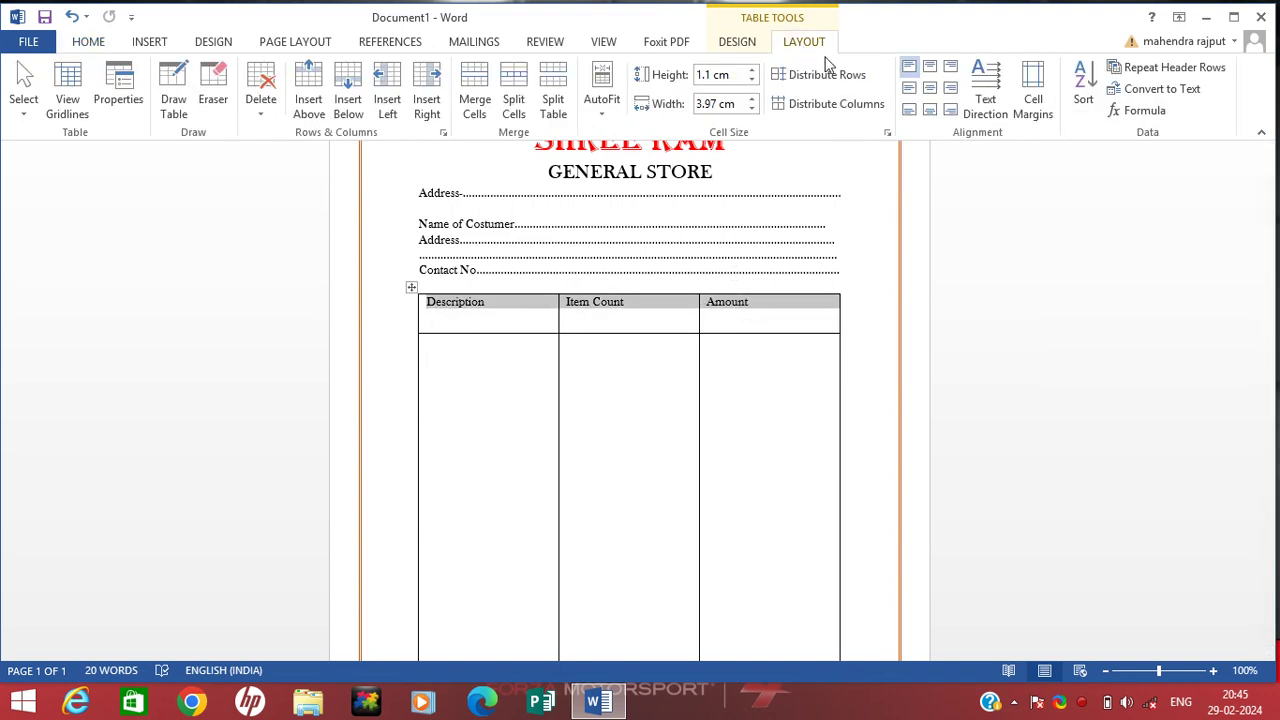
left_click(930, 88)
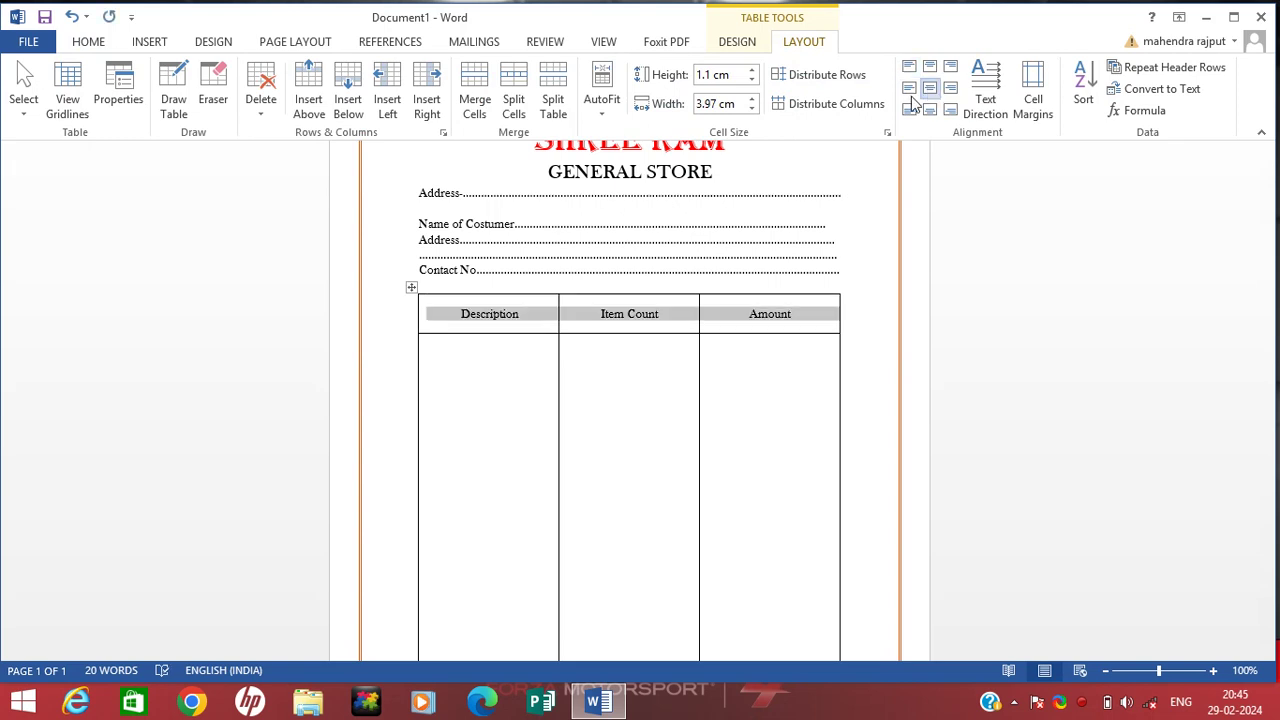
Set the font size of the headings "Description", "Item Count" and "Amount" to 14.
left_click(103, 44)
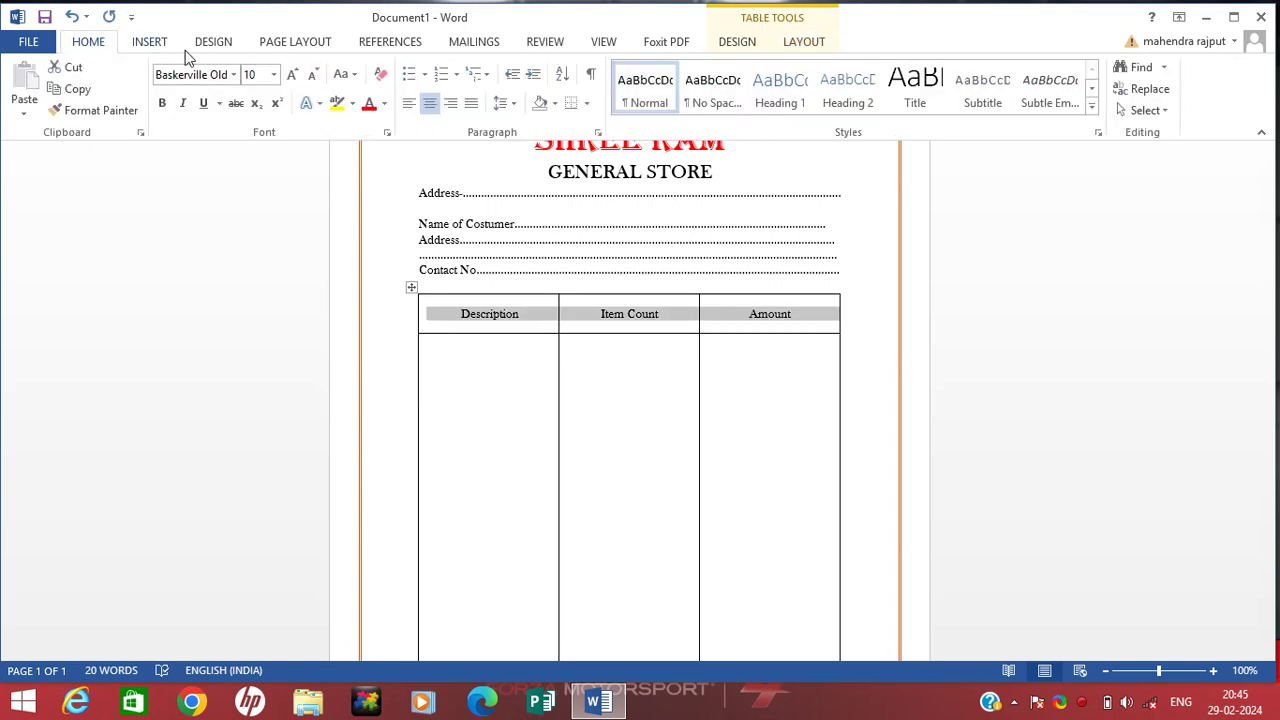
left_click(273, 74)
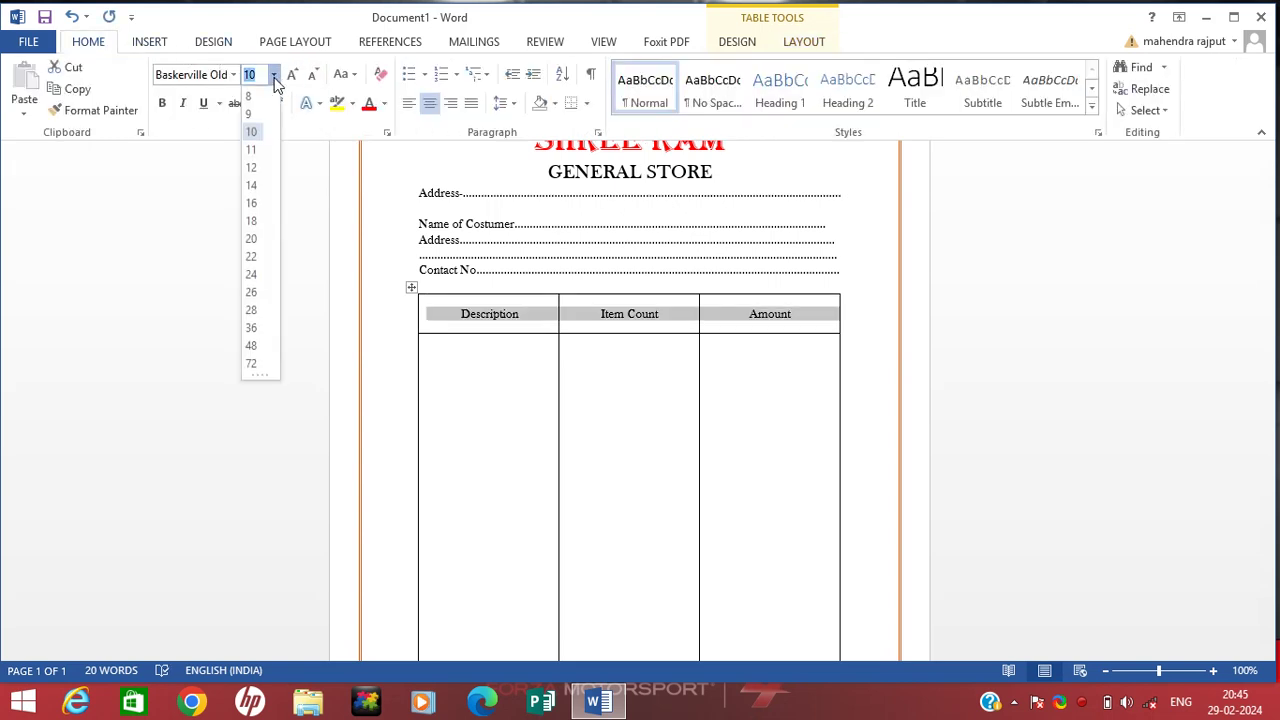
left_click(253, 188)
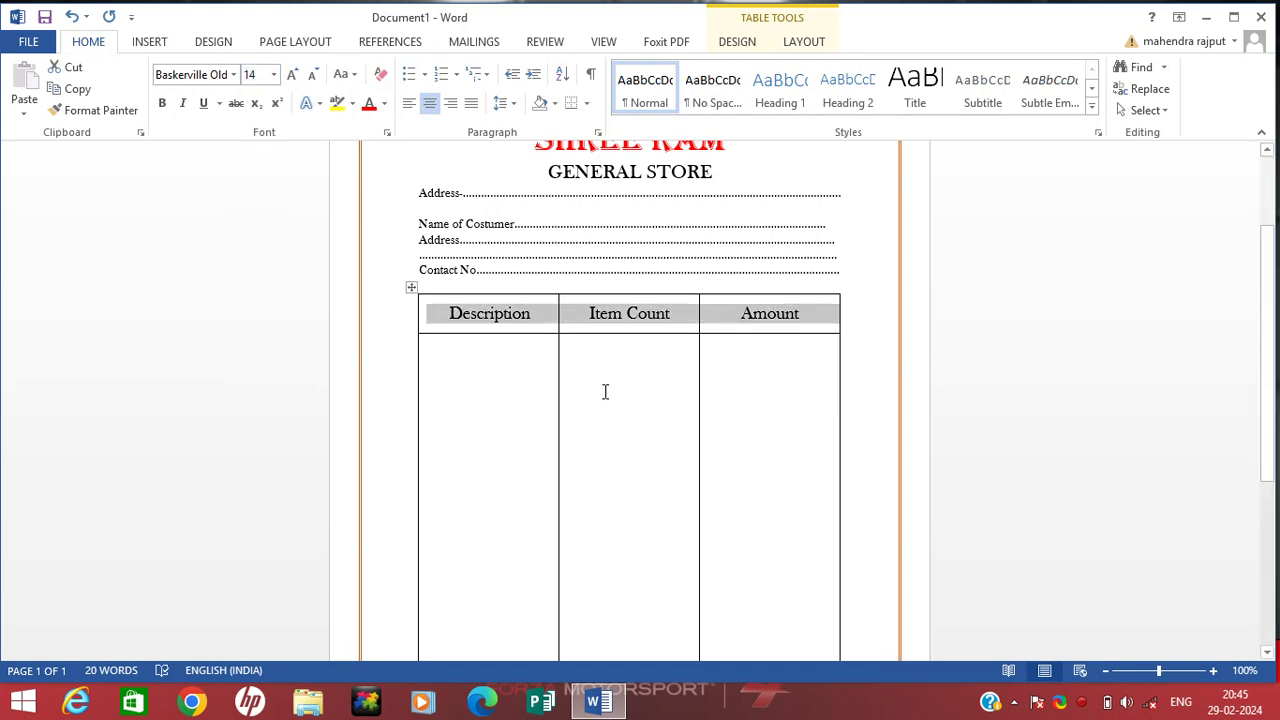
scroll(605, 391, "up", 1)
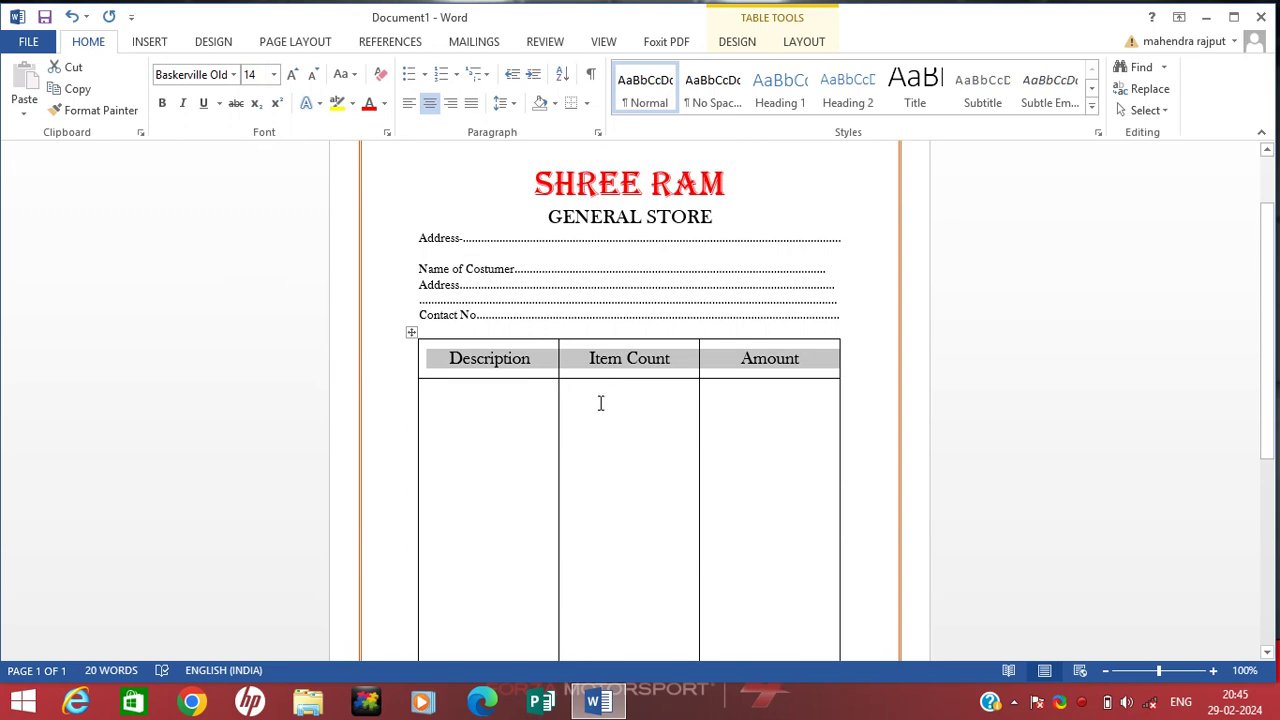
scroll(600, 402, "up", 2)
scroll(641, 482, "down", 3)
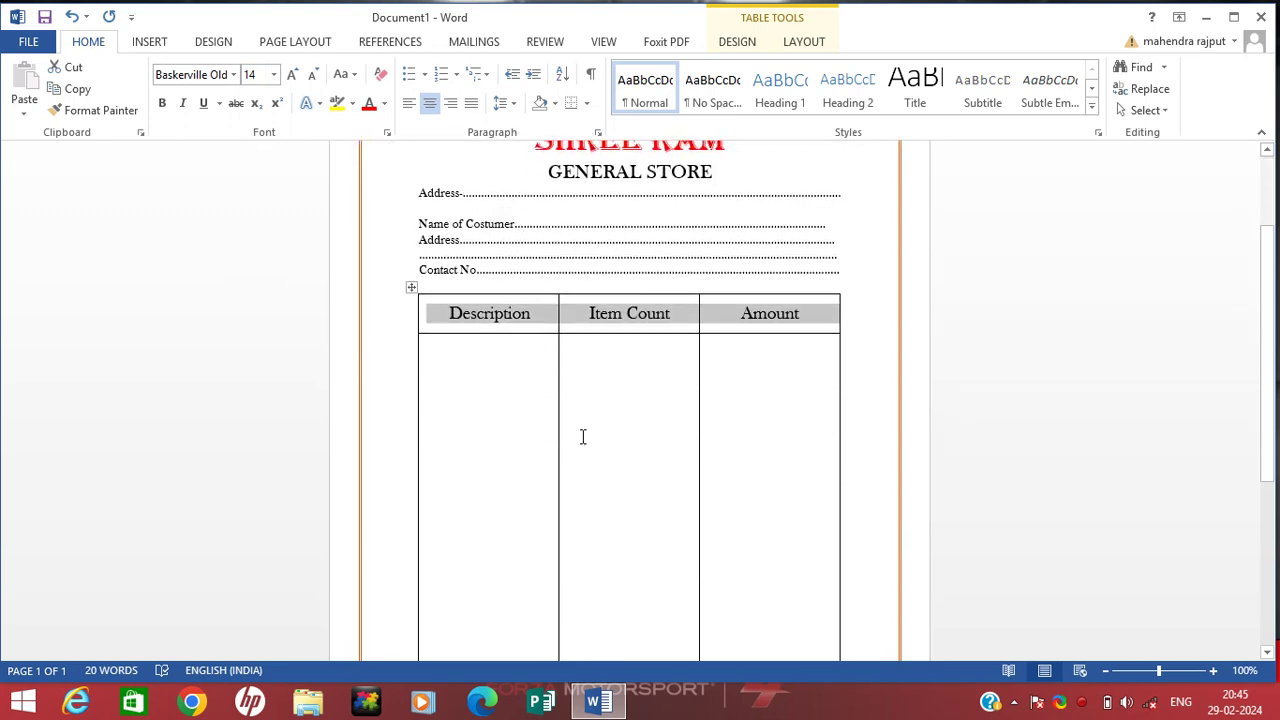
left_click(484, 372)
left_click(650, 367)
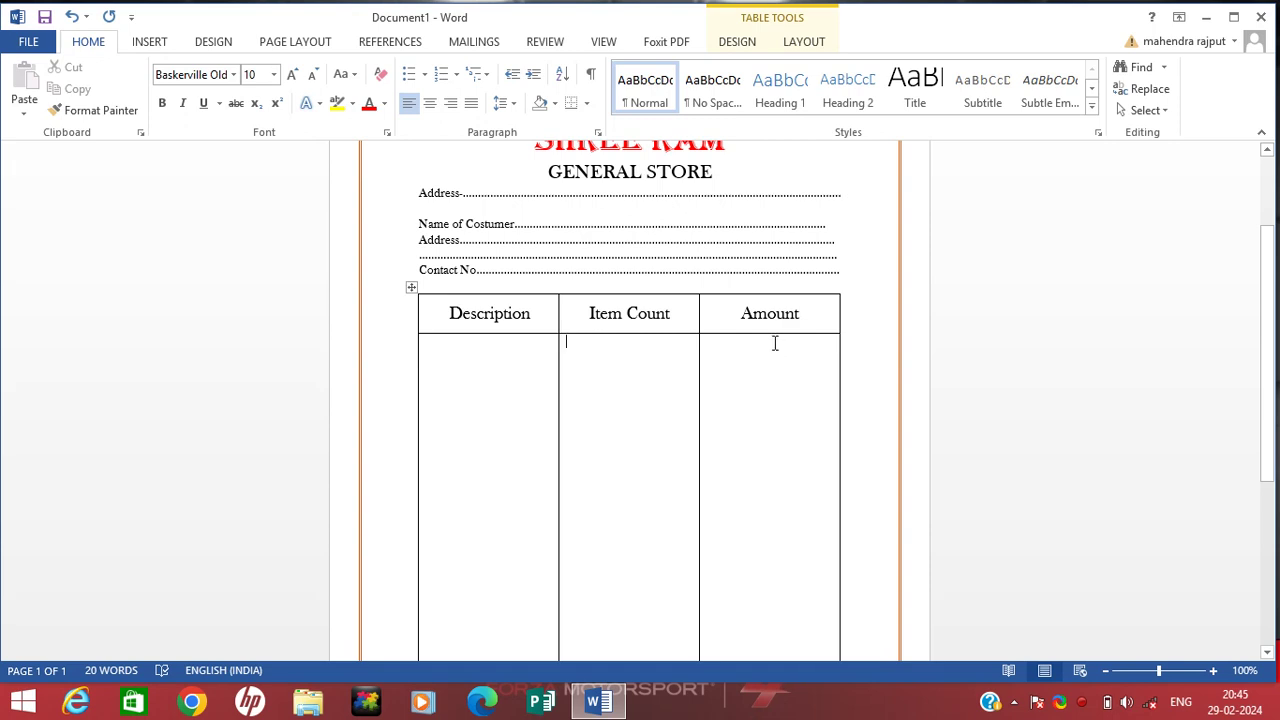
Draw a vertical line through the tall cell below "Amount", dividing it into two columns.
scroll(775, 352, "down", 2)
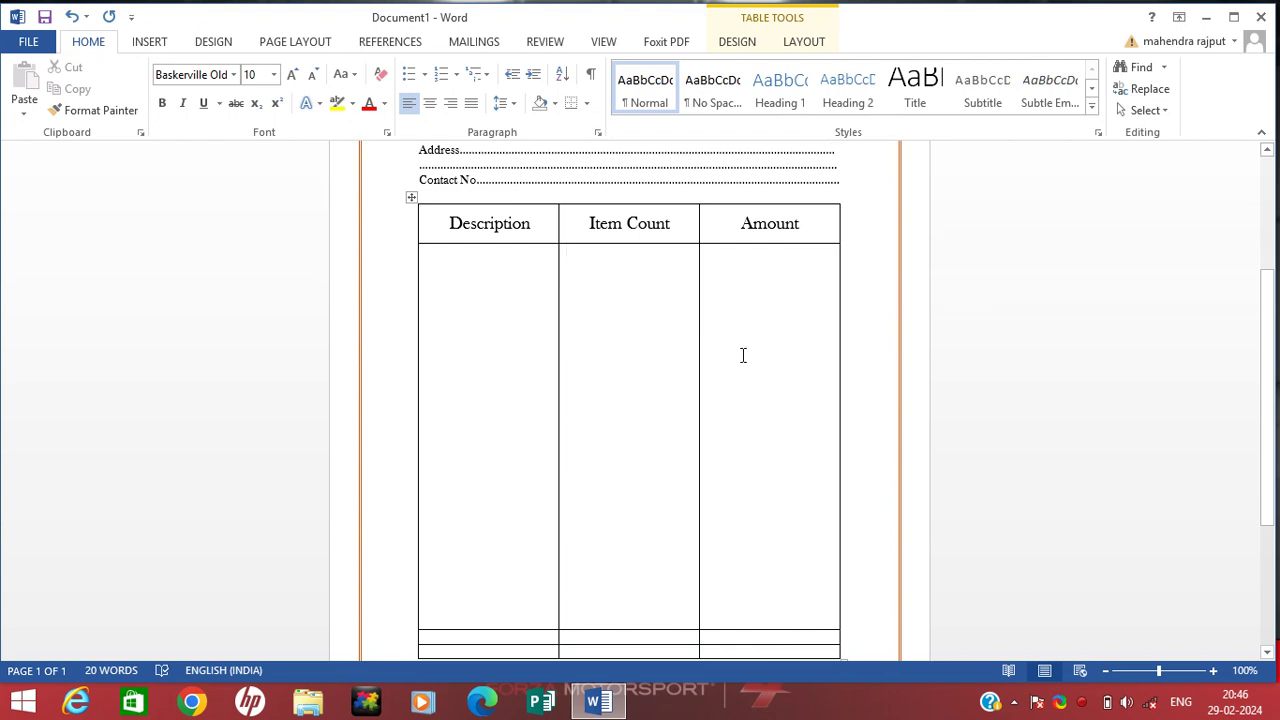
left_click(148, 43)
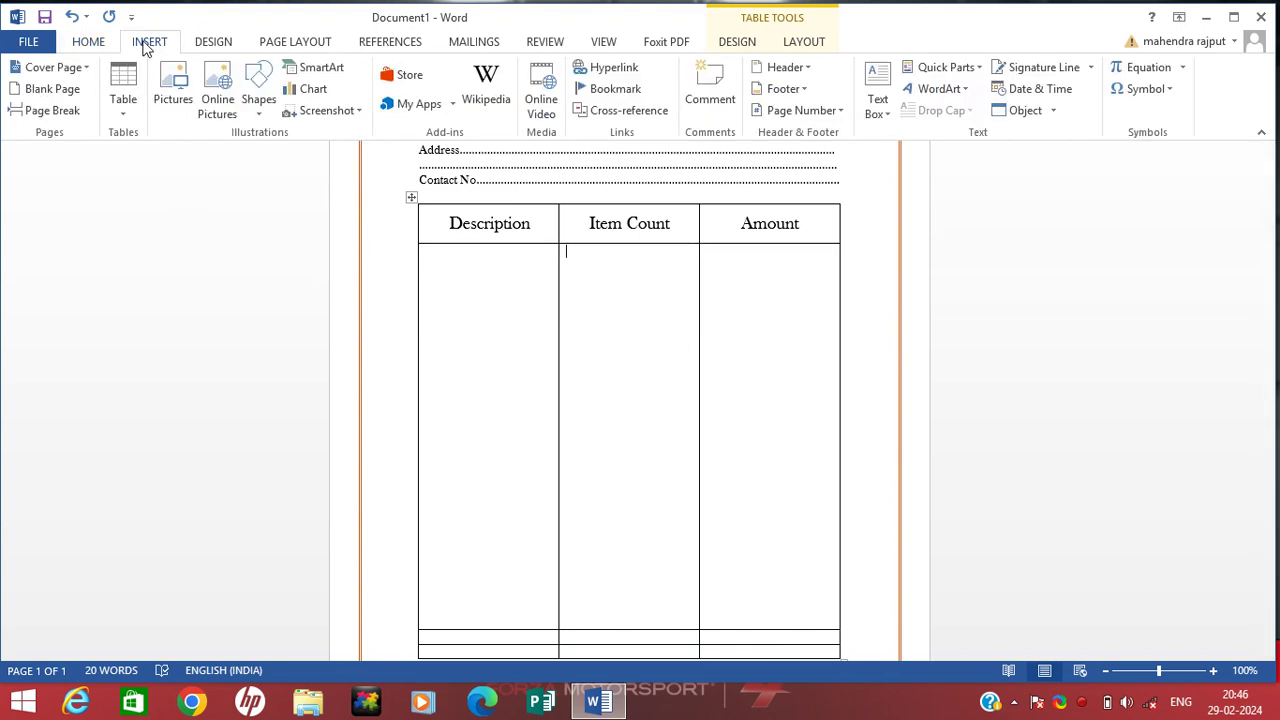
left_click(130, 114)
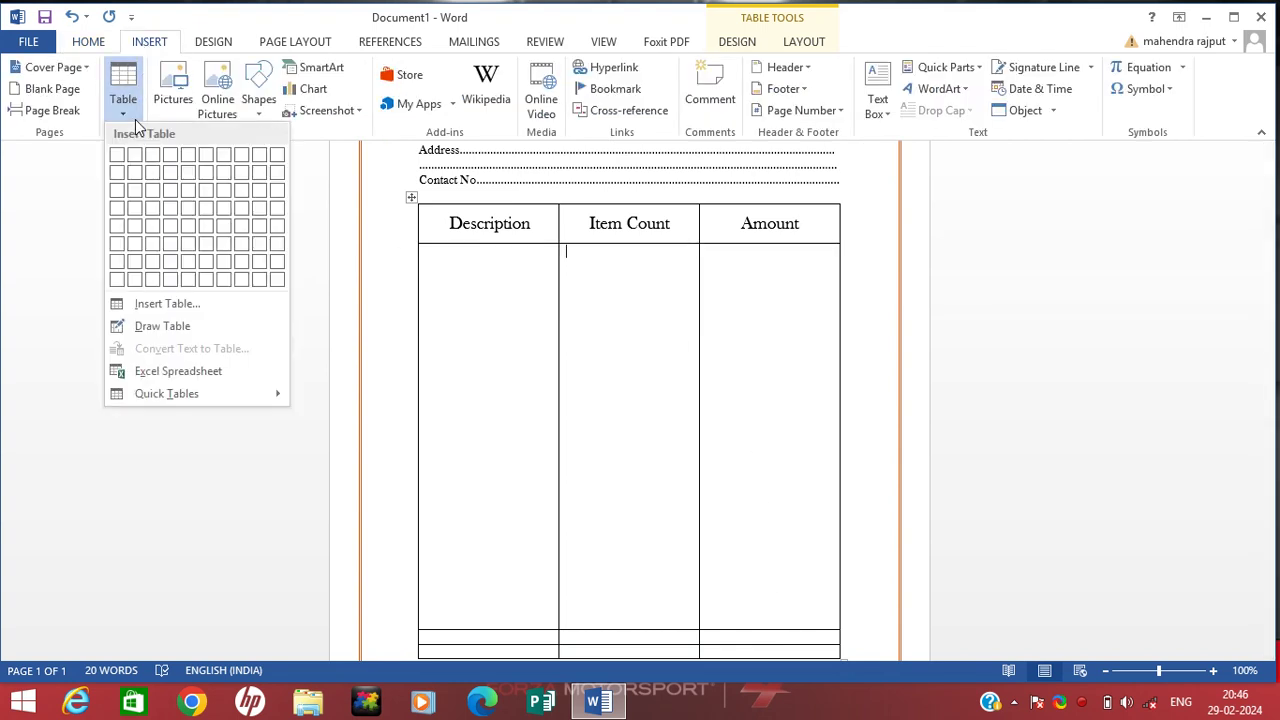
left_click(190, 333)
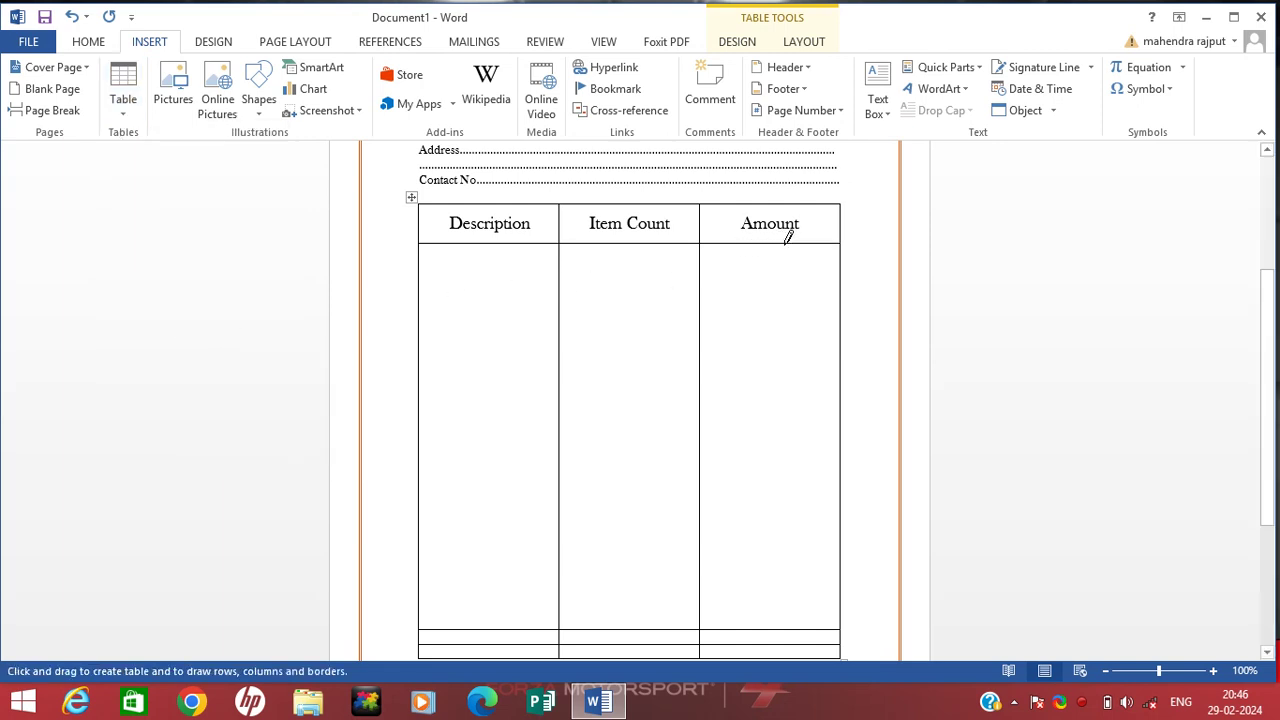
left_click_drag(783, 244, 800, 474)
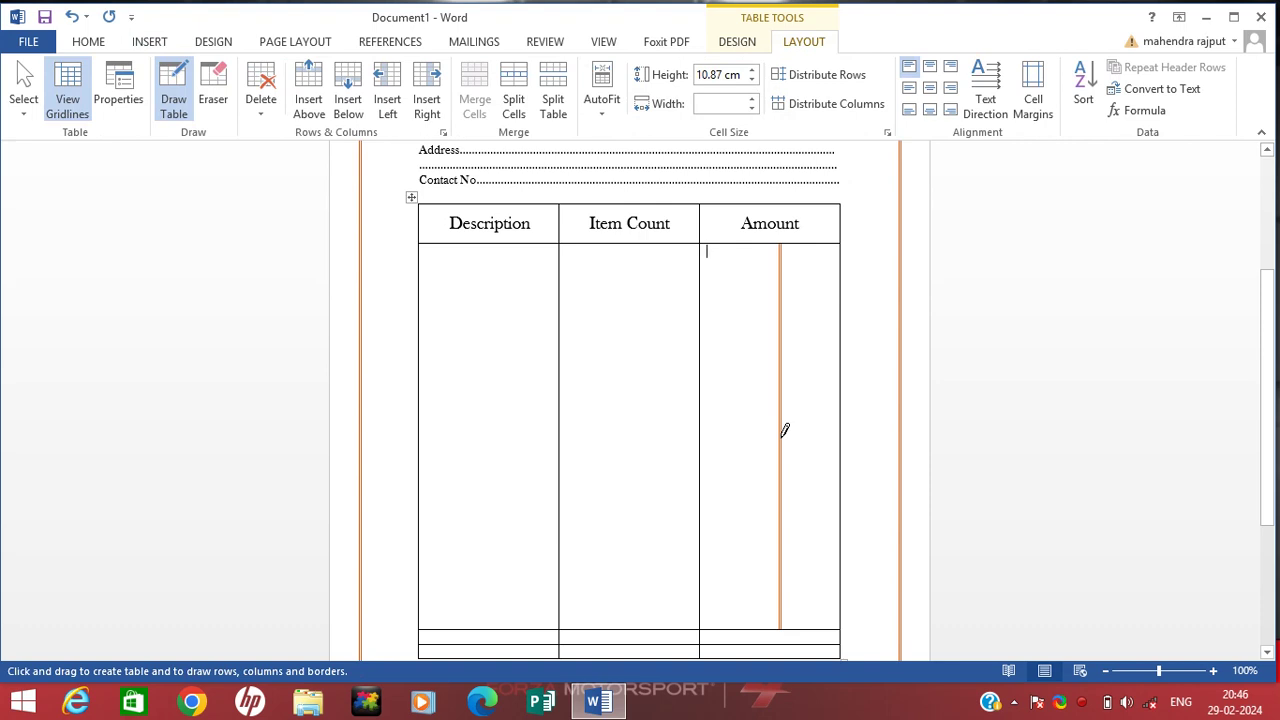
Restyle the drawn divider below "Amount" with the thin black ½ pt single-line theme border.
left_click(84, 42)
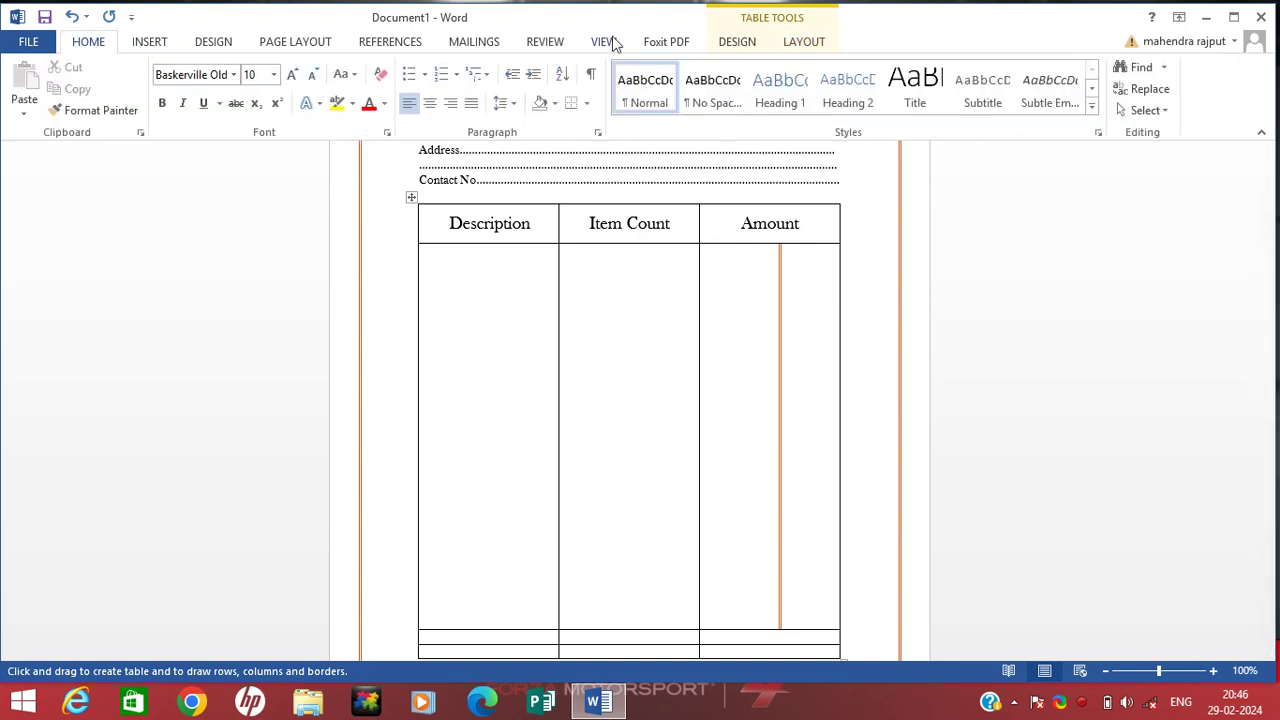
left_click(783, 270)
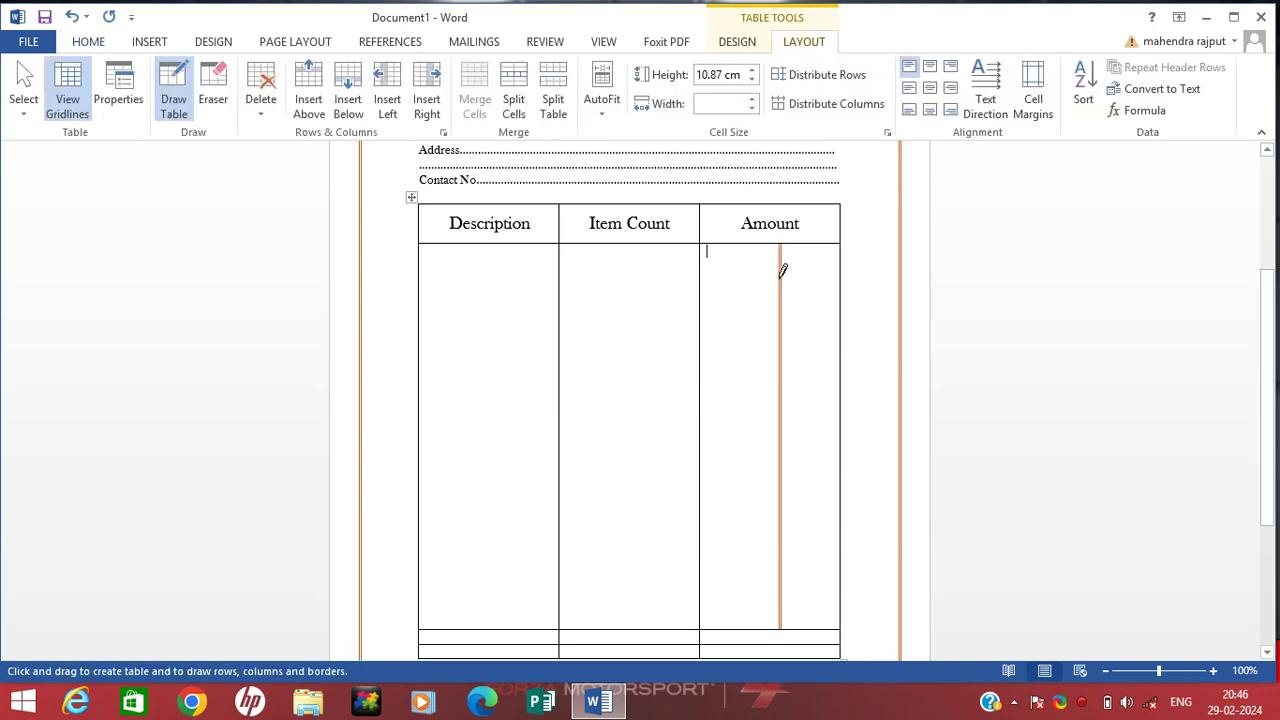
left_click(735, 42)
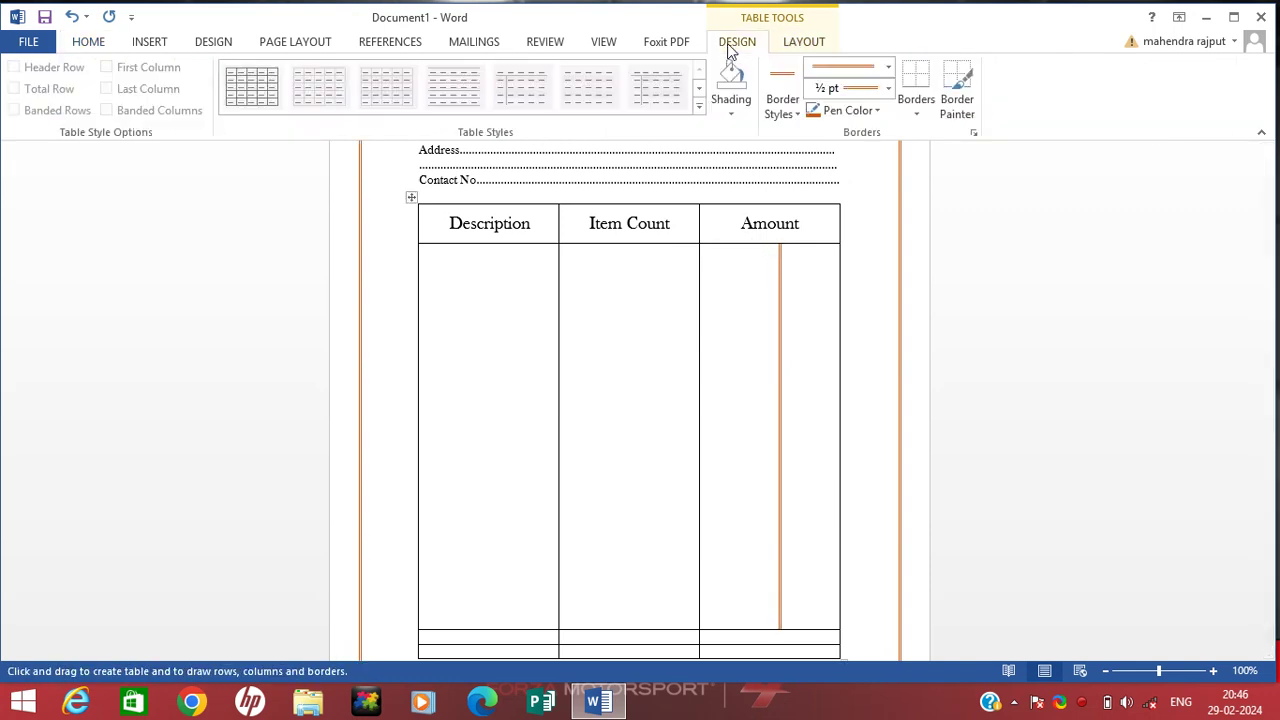
left_click(792, 114)
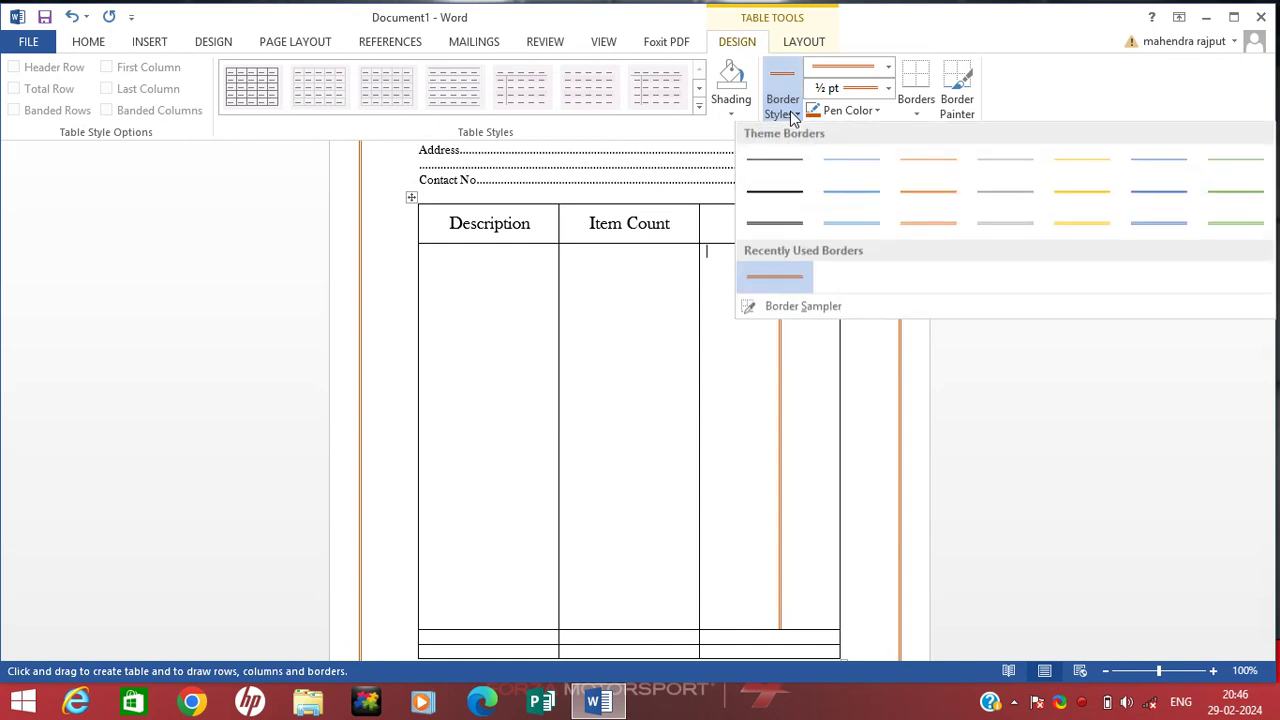
left_click(783, 162)
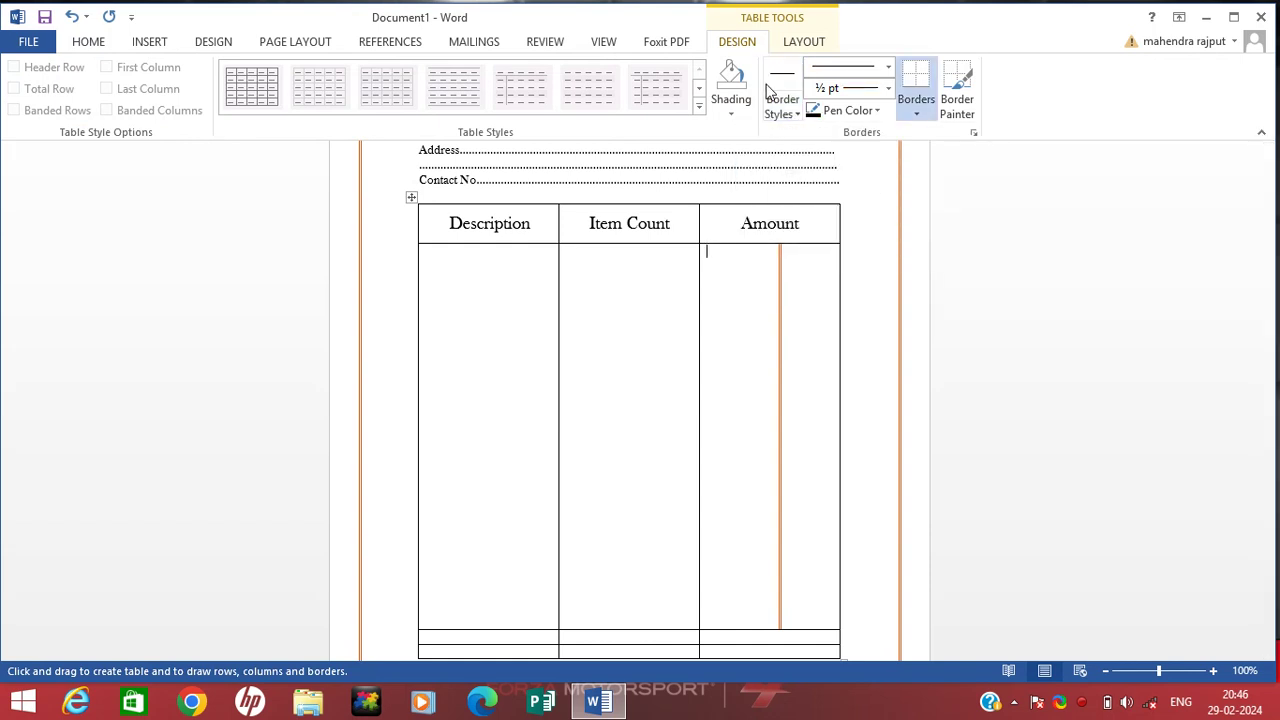
left_click(781, 245)
left_click_drag(781, 293, 773, 328)
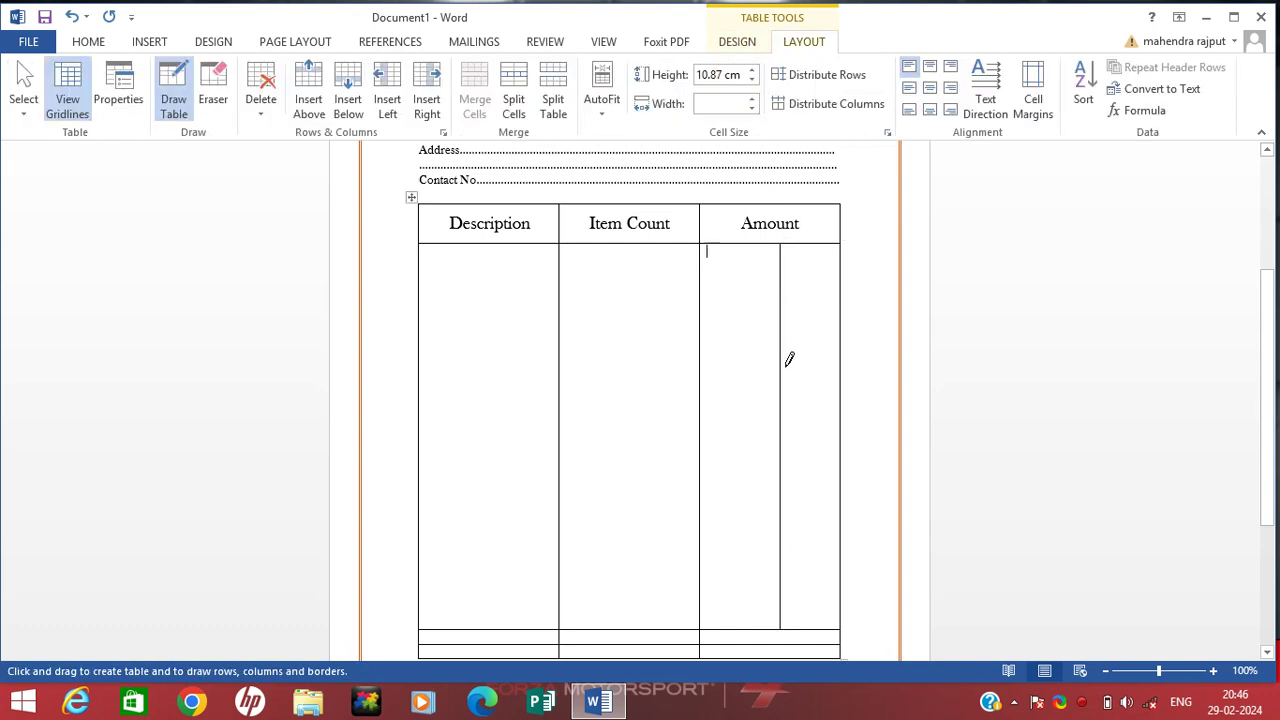
Make the table's bottom two rows taller by adding a blank line in the third cell of each.
scroll(785, 356, "up", 2)
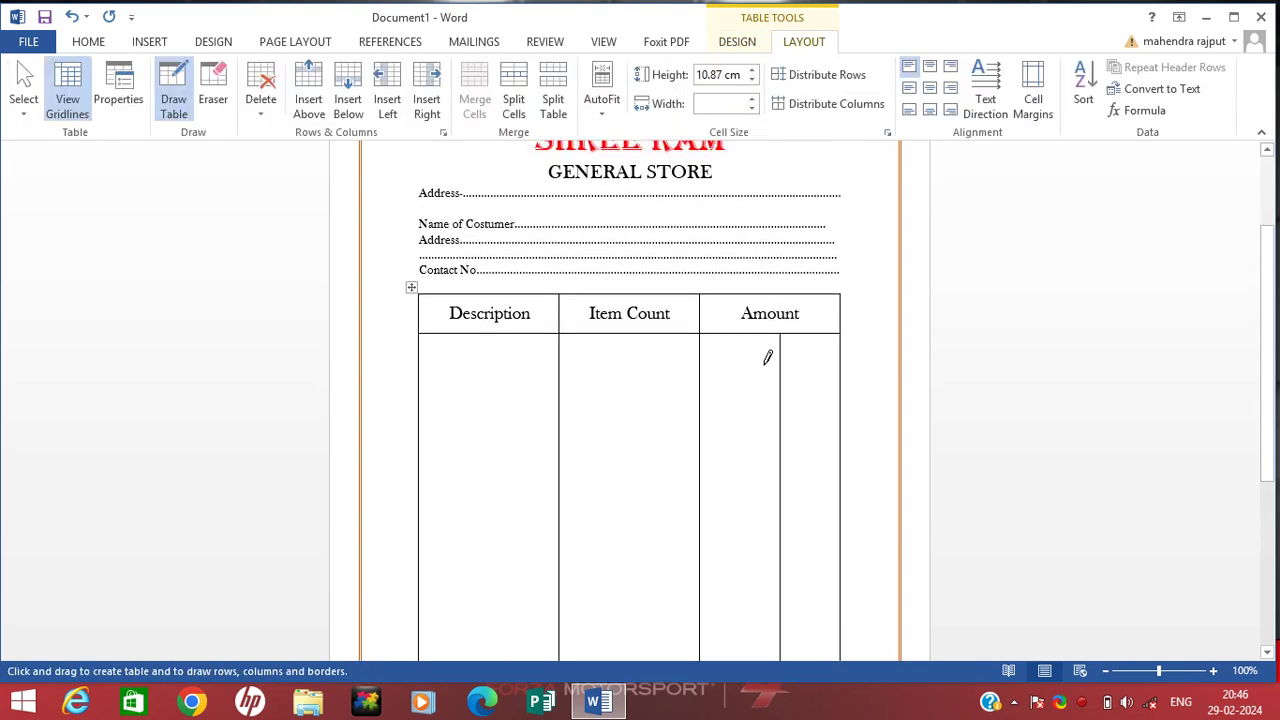
scroll(766, 357, "down", 4)
scroll(740, 440, "down", 1)
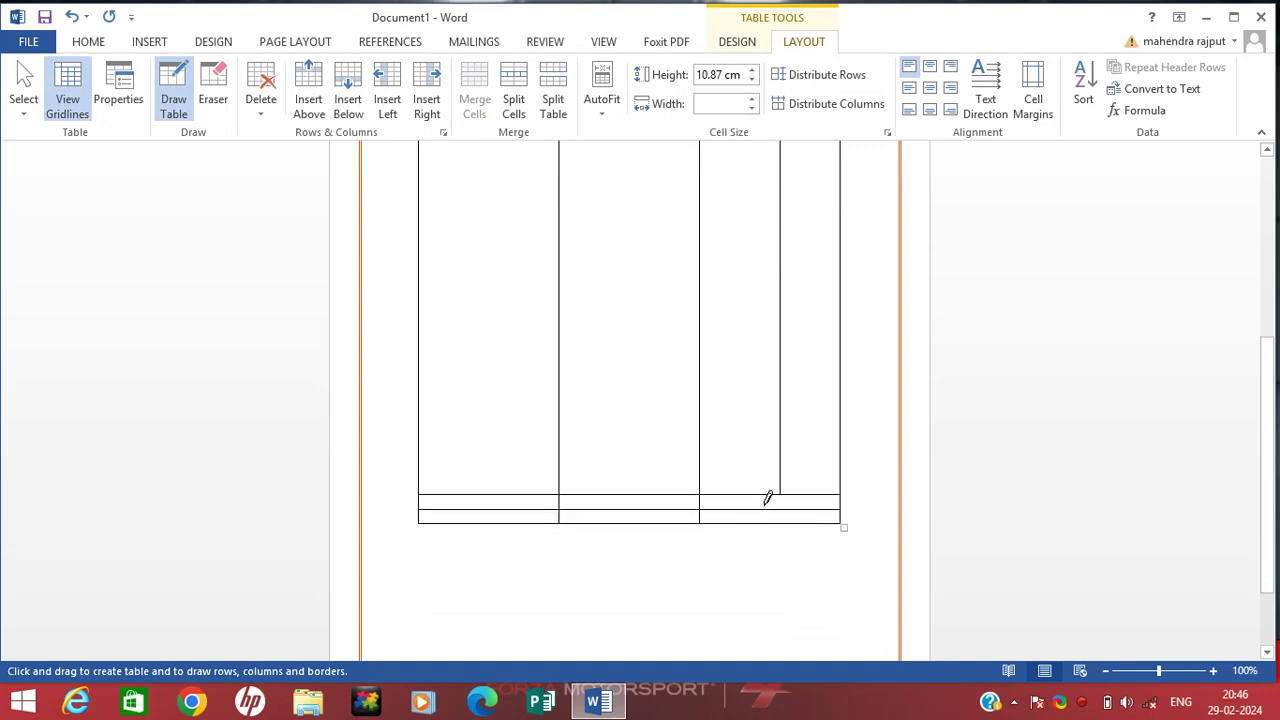
left_click(814, 566)
left_click(718, 500)
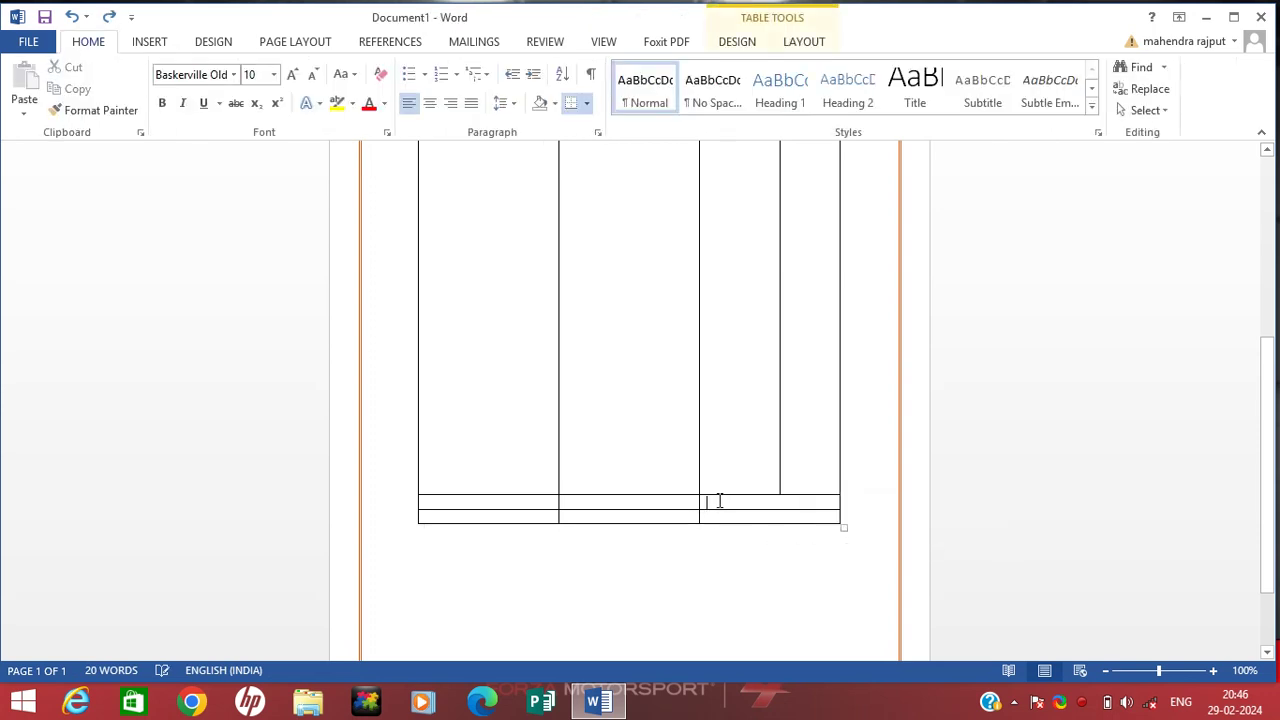
key("Return")
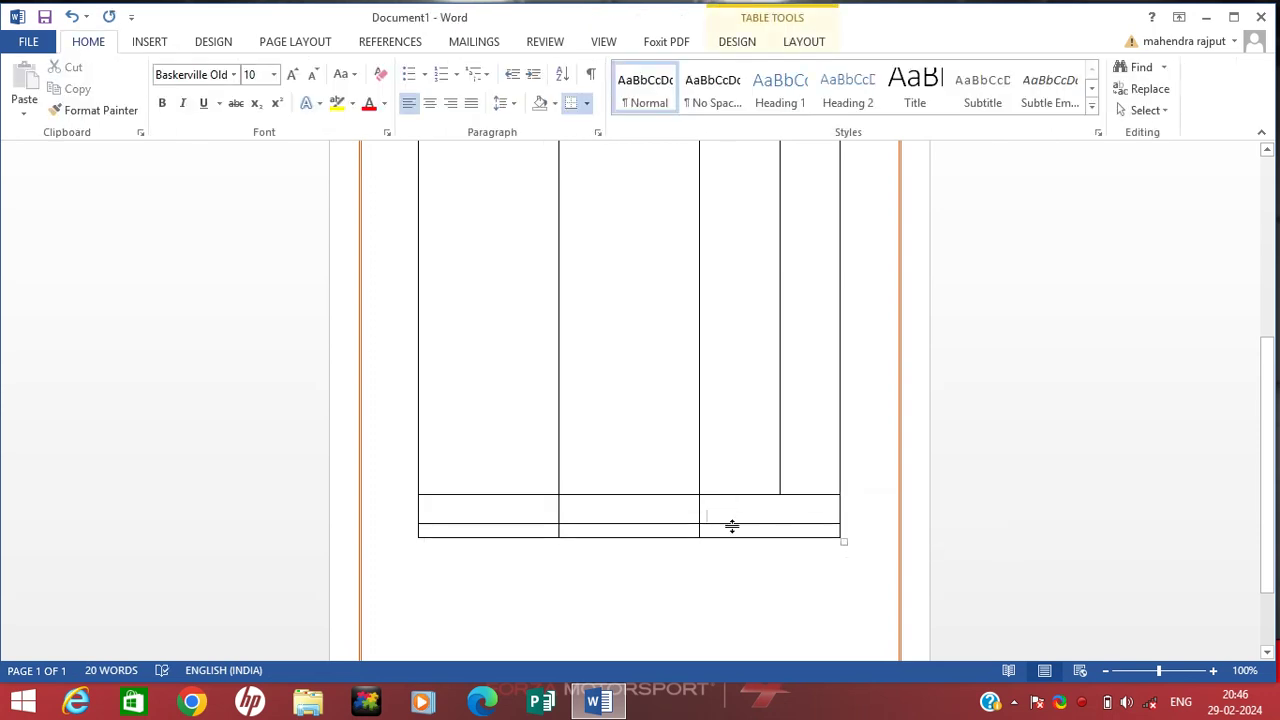
left_click(733, 532)
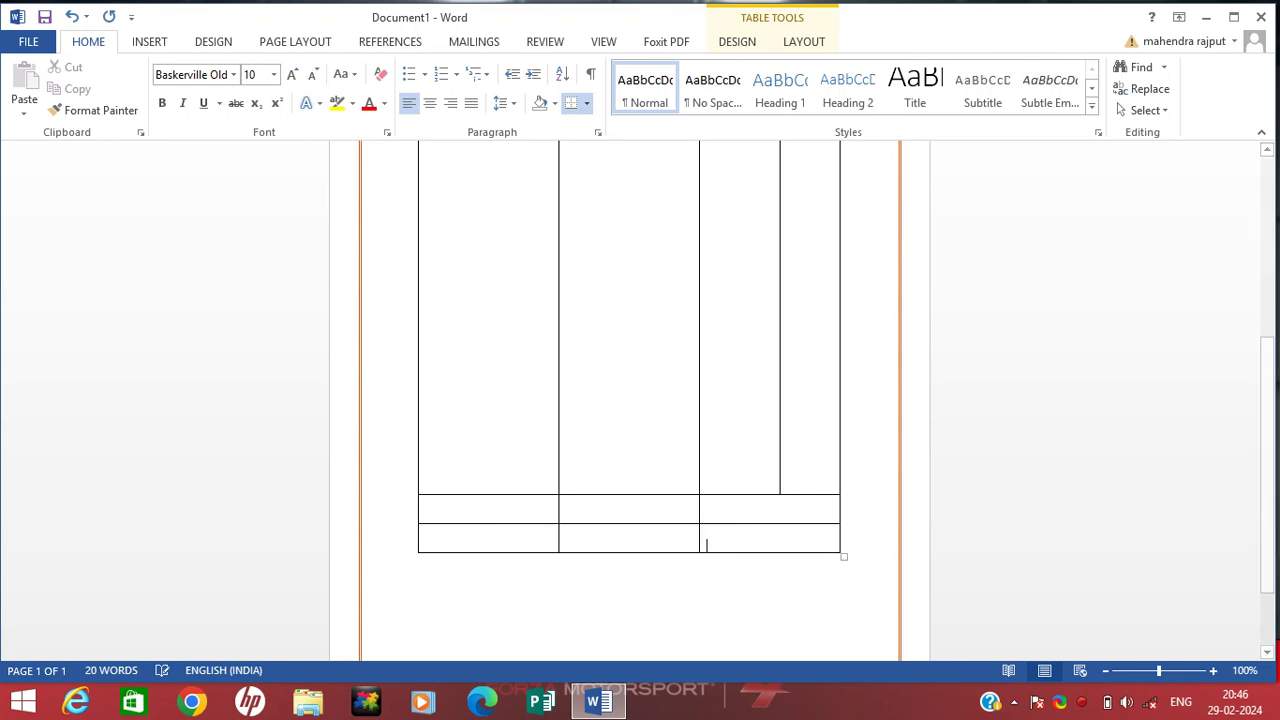
key("Return")
Erase the divider between the first and second cells in both bottom rows of the table.
left_click(790, 41)
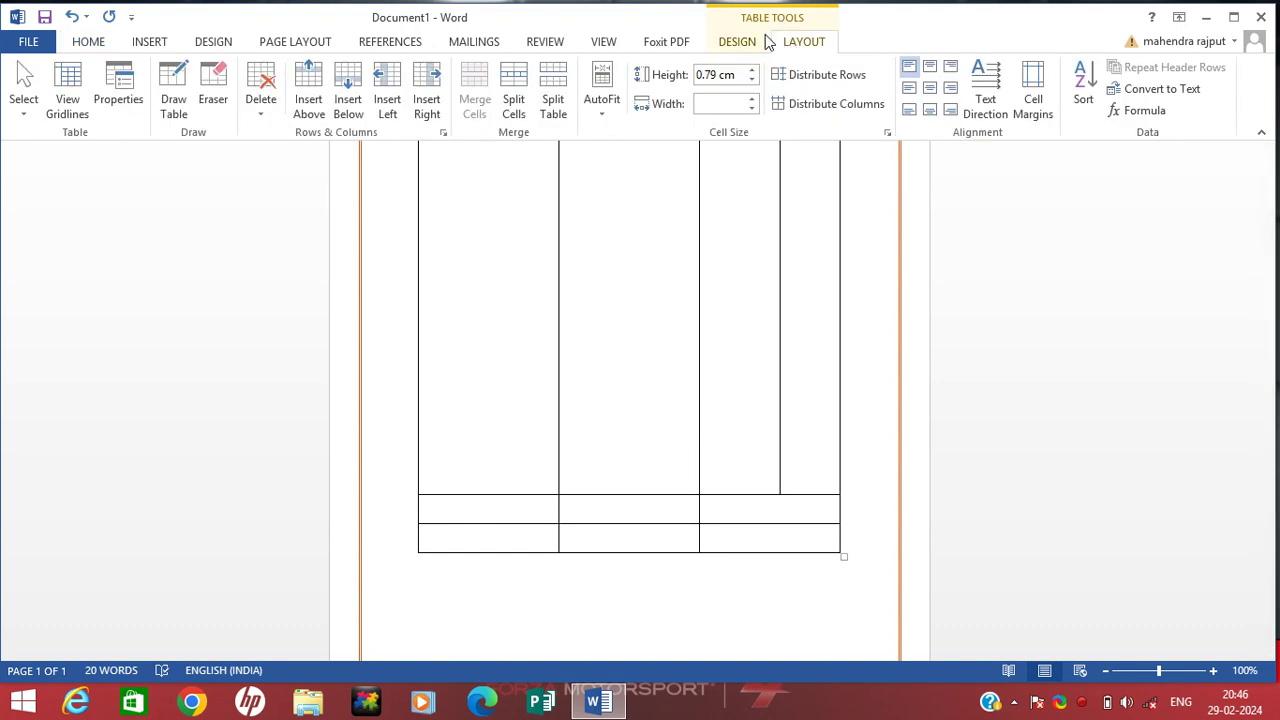
left_click(211, 95)
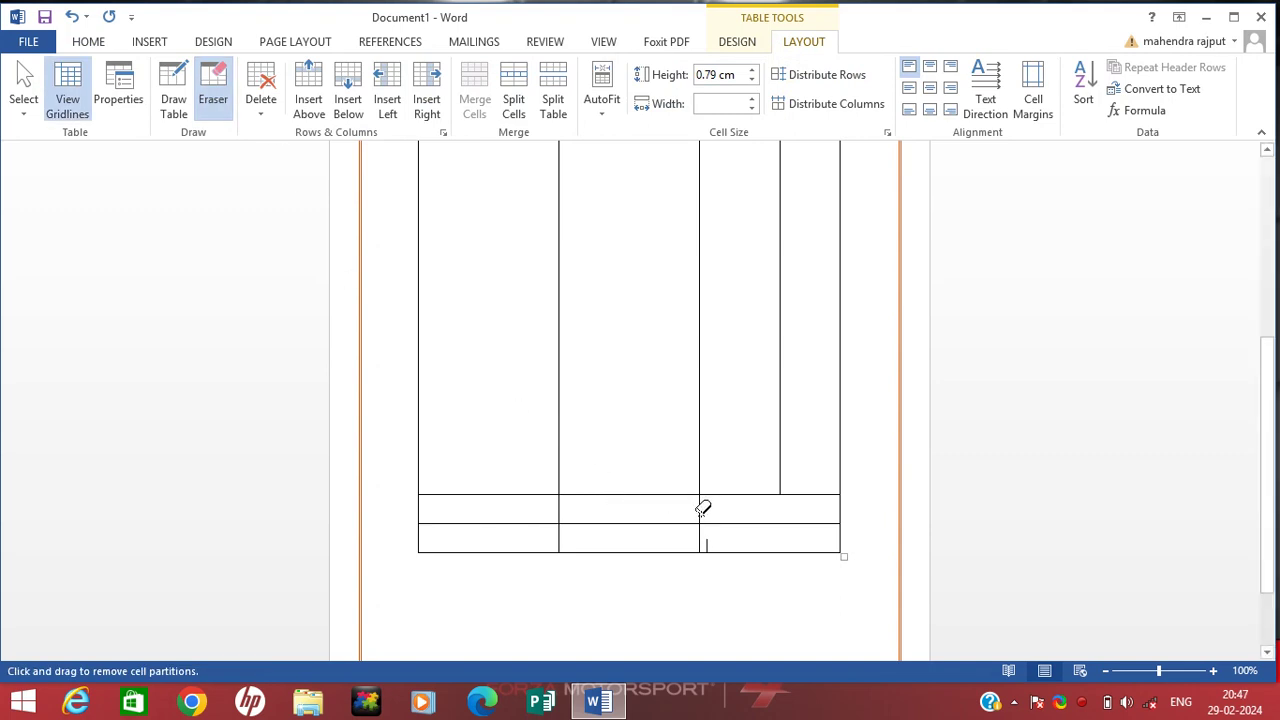
left_click(560, 508)
left_click(560, 538)
key("Escape")
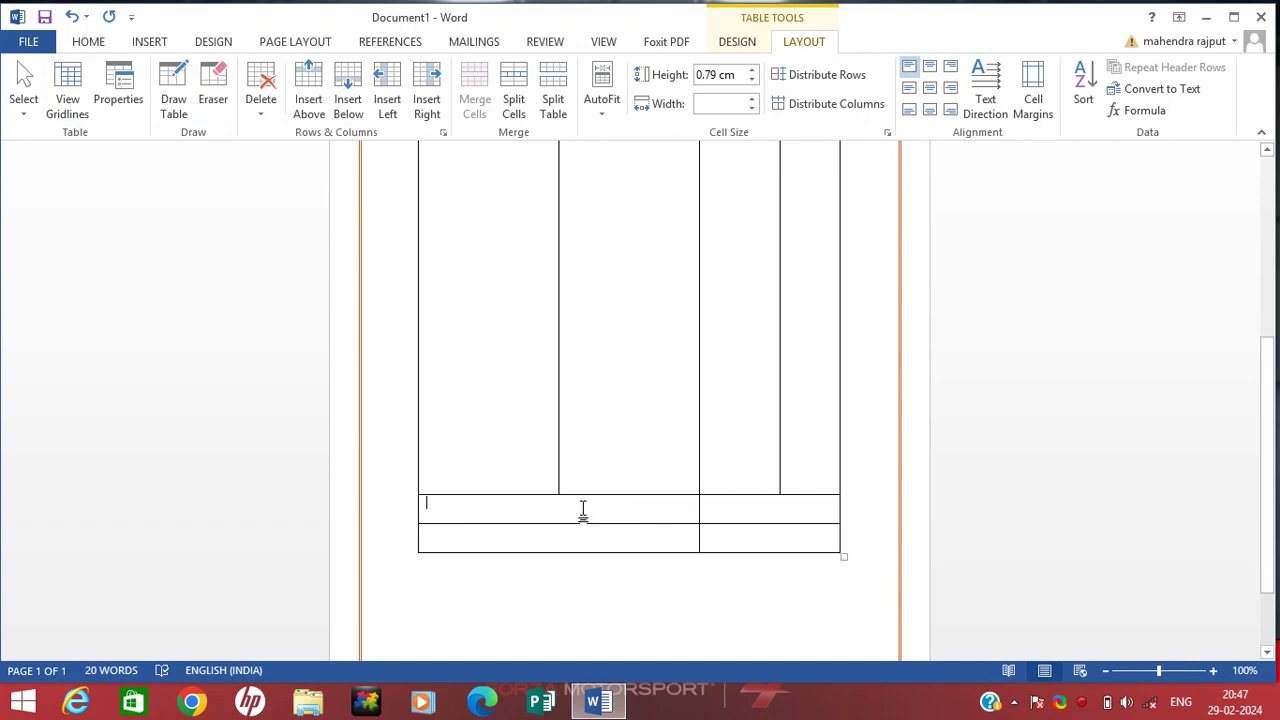
Enter "Total Amount" in the wide cell of the second-to-last row and shift the text toward the middle with spaces.
type("Total Amount")
triple_click(428, 504)
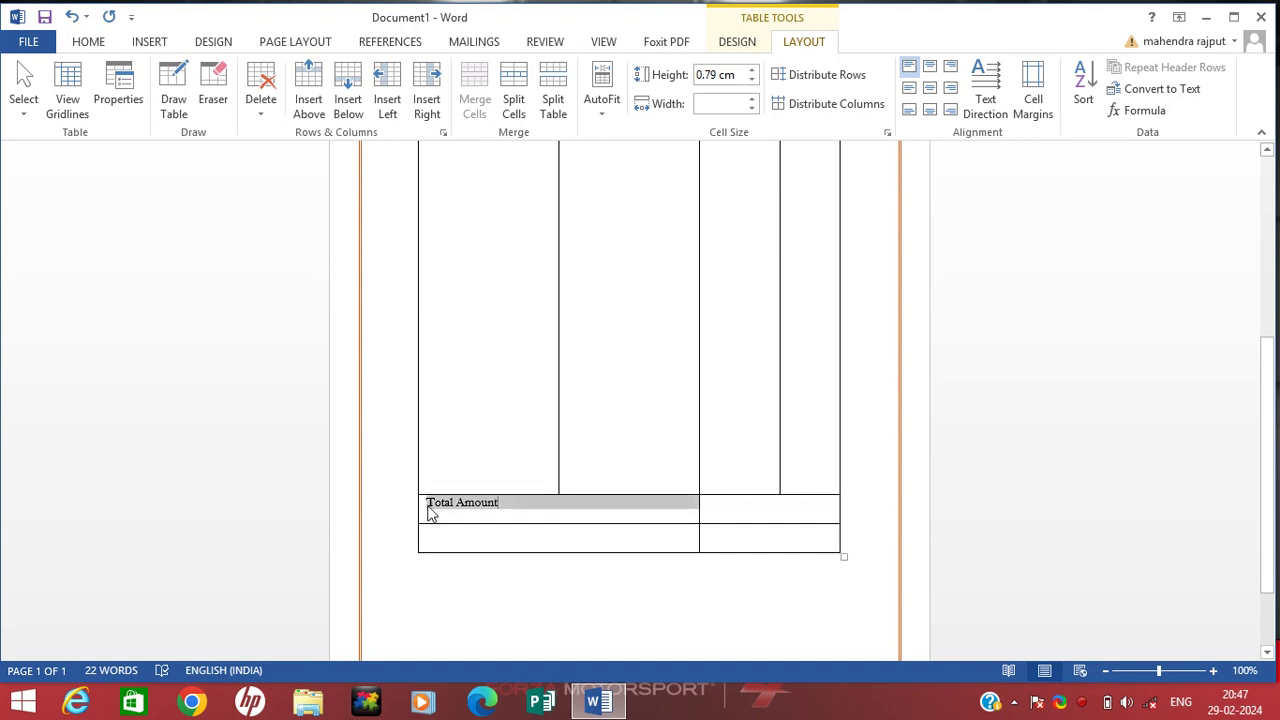
left_click(428, 505)
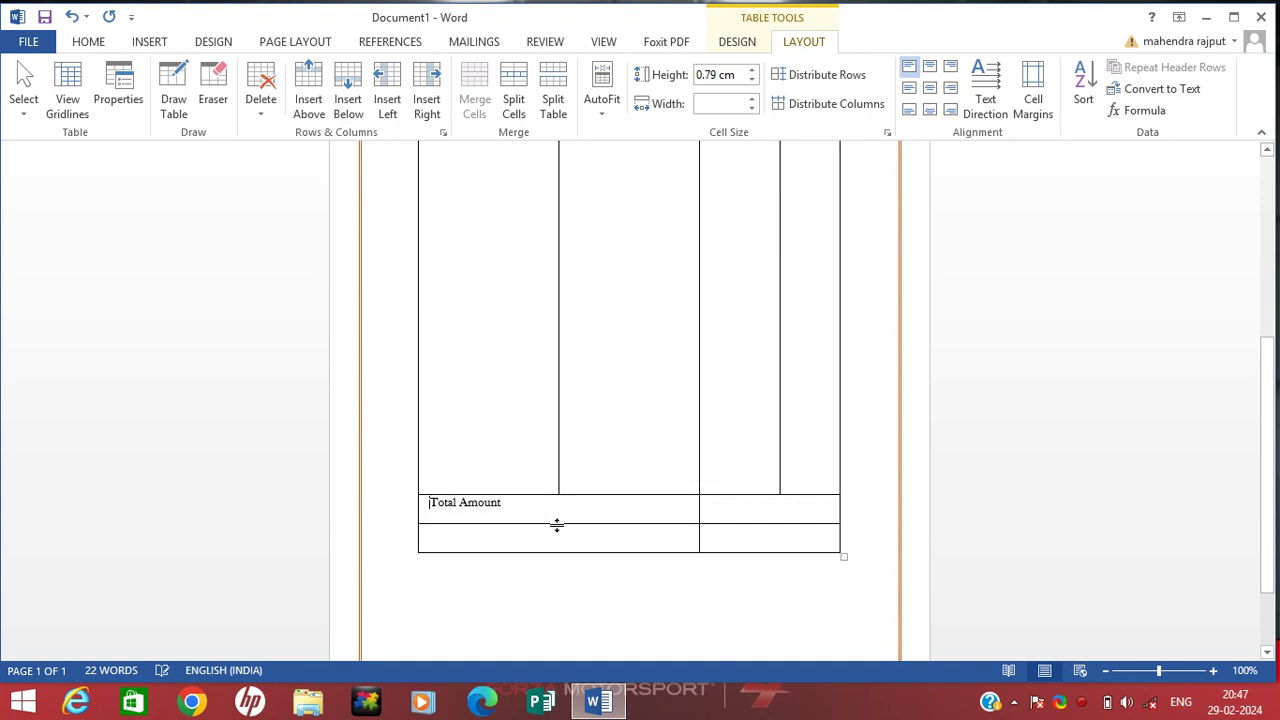
Erase the remaining vertical divider in each of the bottom two rows so each becomes a single cell.
left_click(711, 507)
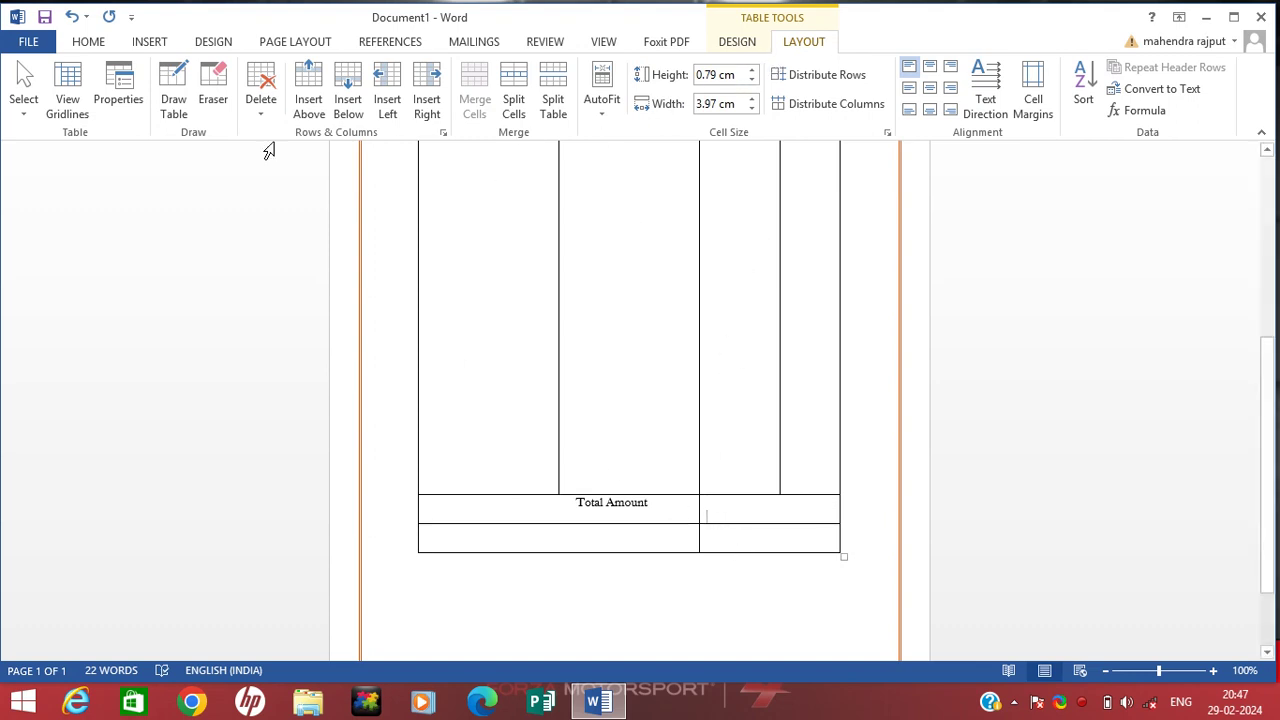
left_click(213, 99)
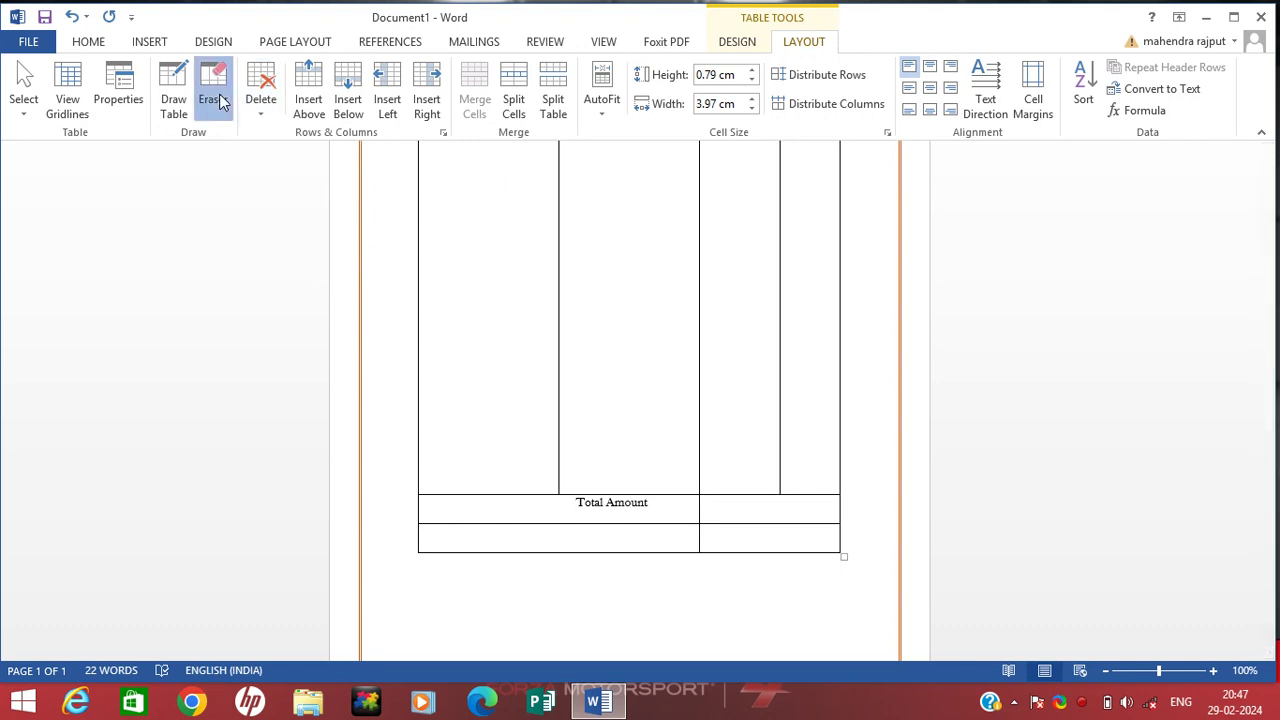
left_click(701, 510)
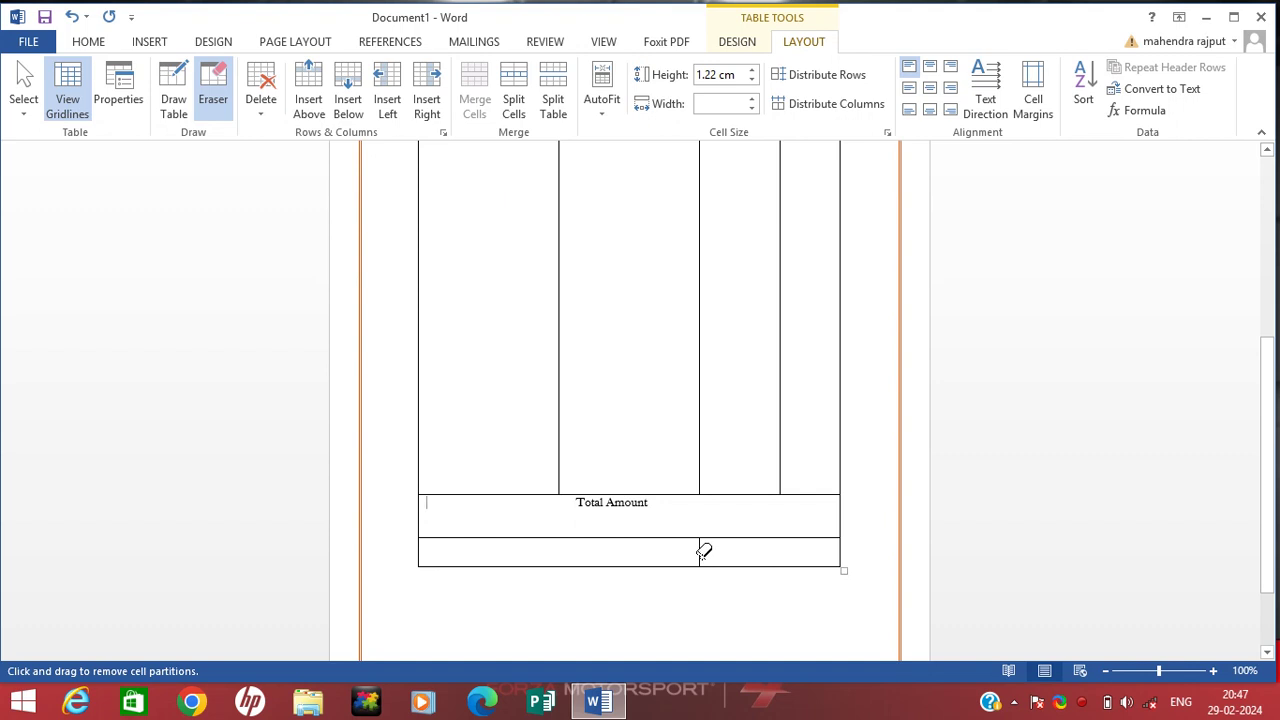
left_click(702, 553)
Enter "Total Amount in Word" followed by a dotted line across the table's last row.
type("Total")
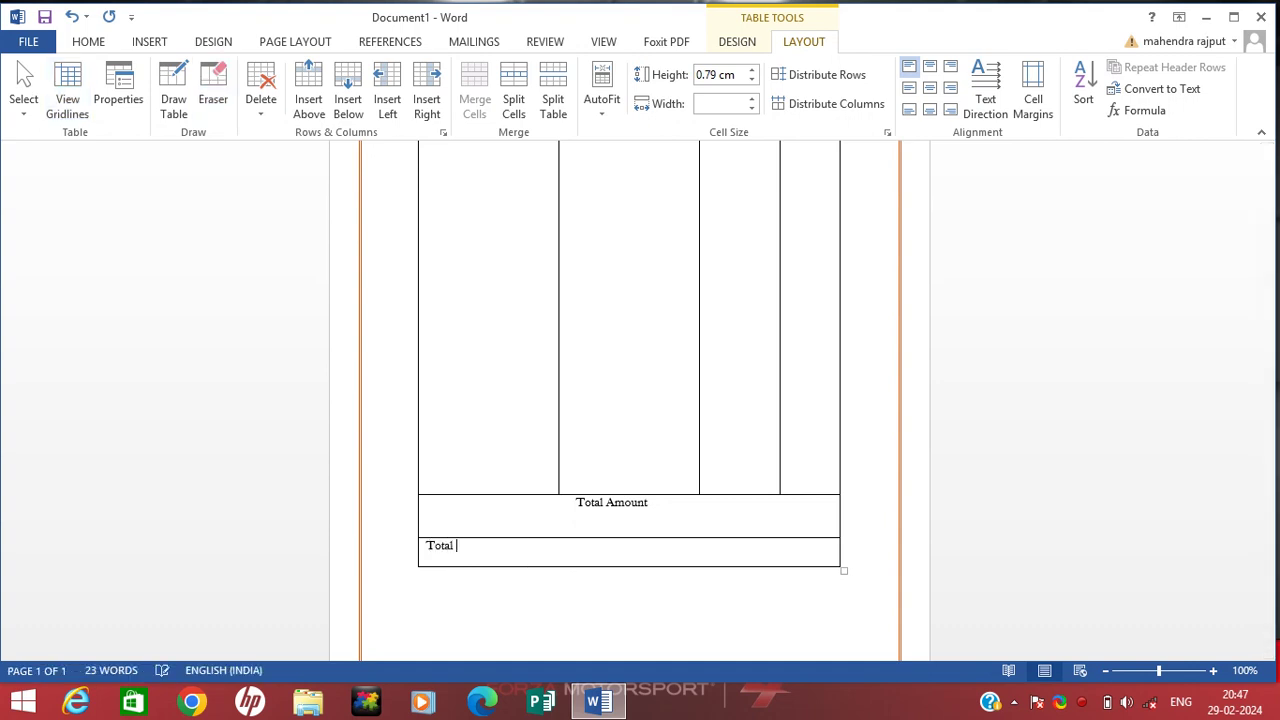
type(" Amount in Word")
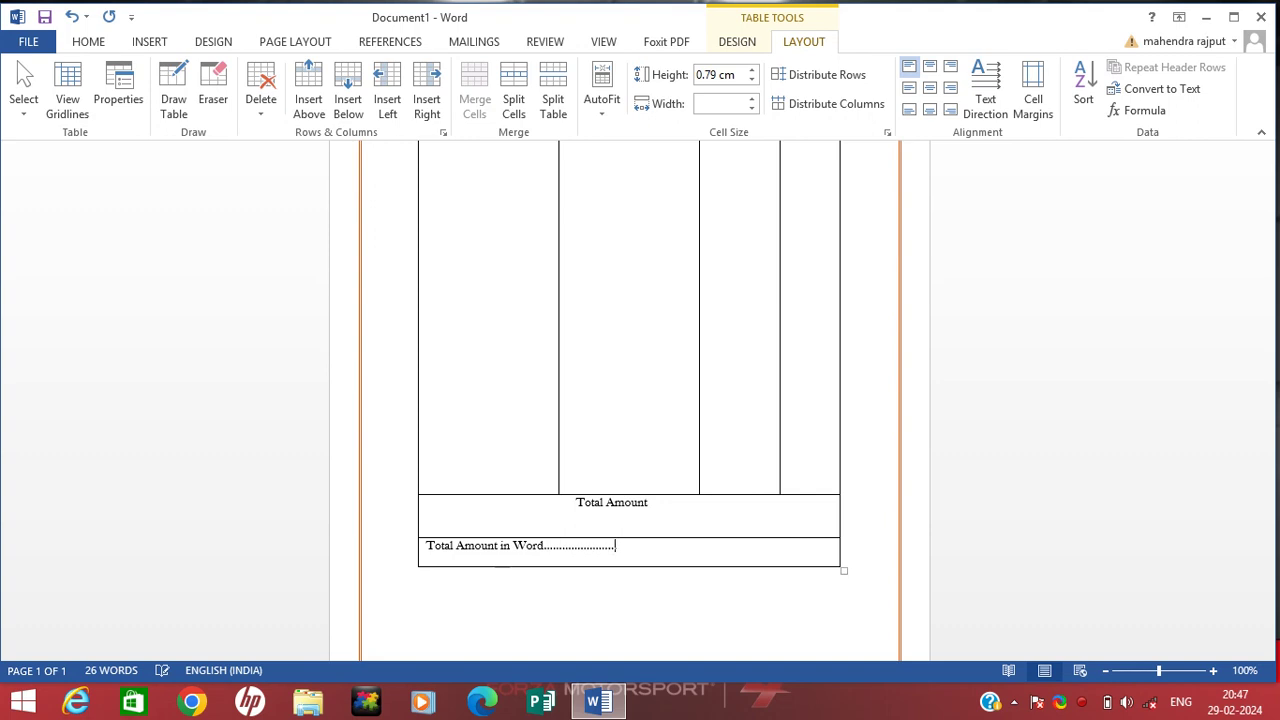
type(".................................................")
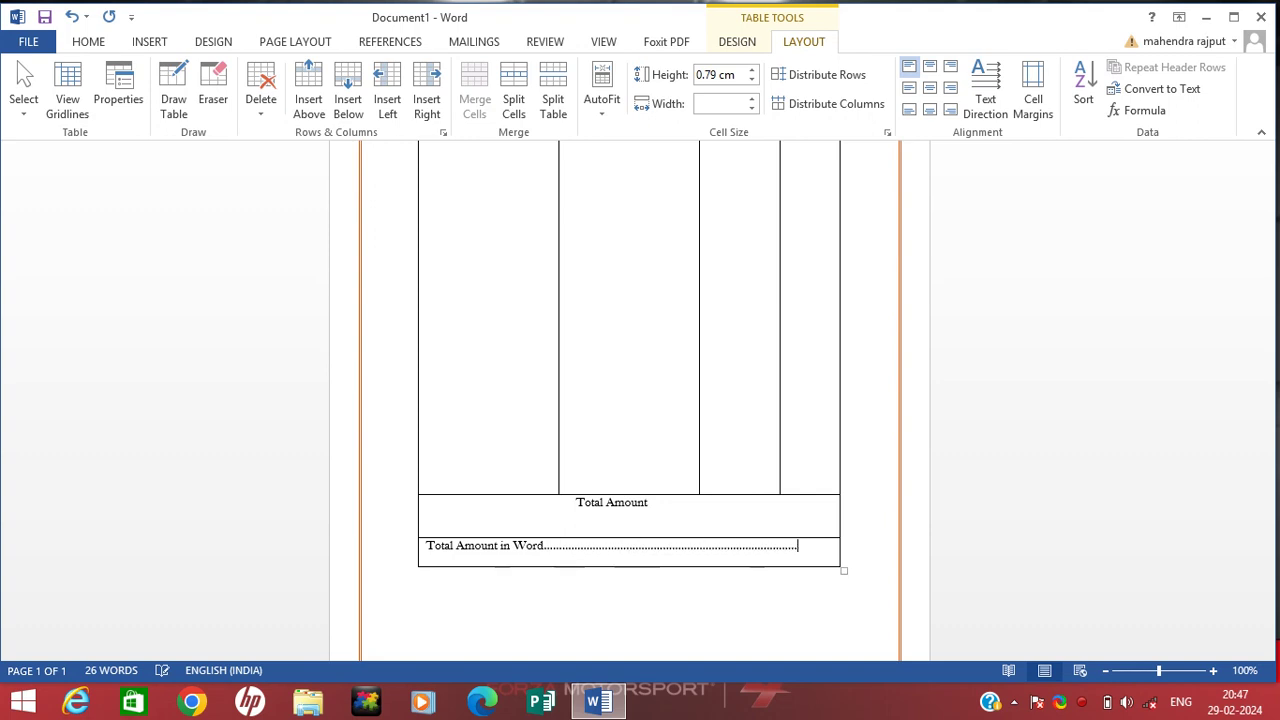
type("......")
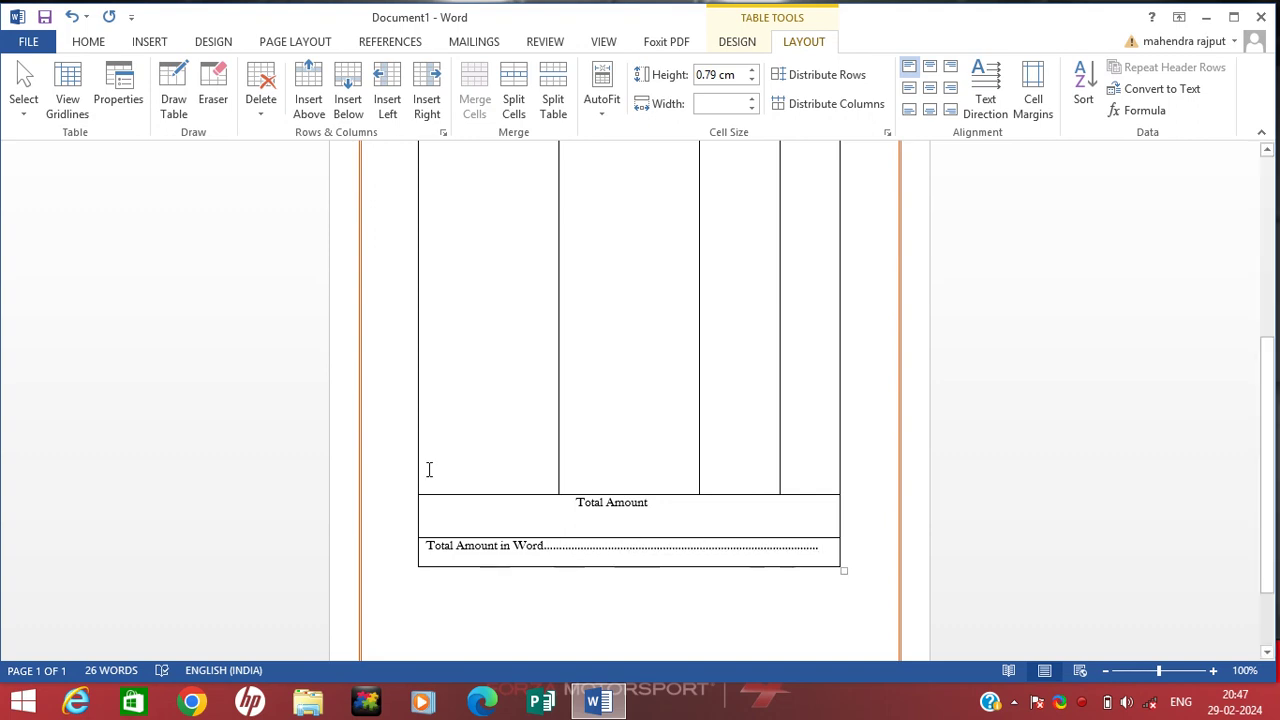
Add the line "Signature of Costumer" a little below the table, using the suggested spelling "Costumer".
scroll(431, 508, "down", 2)
left_click(432, 506)
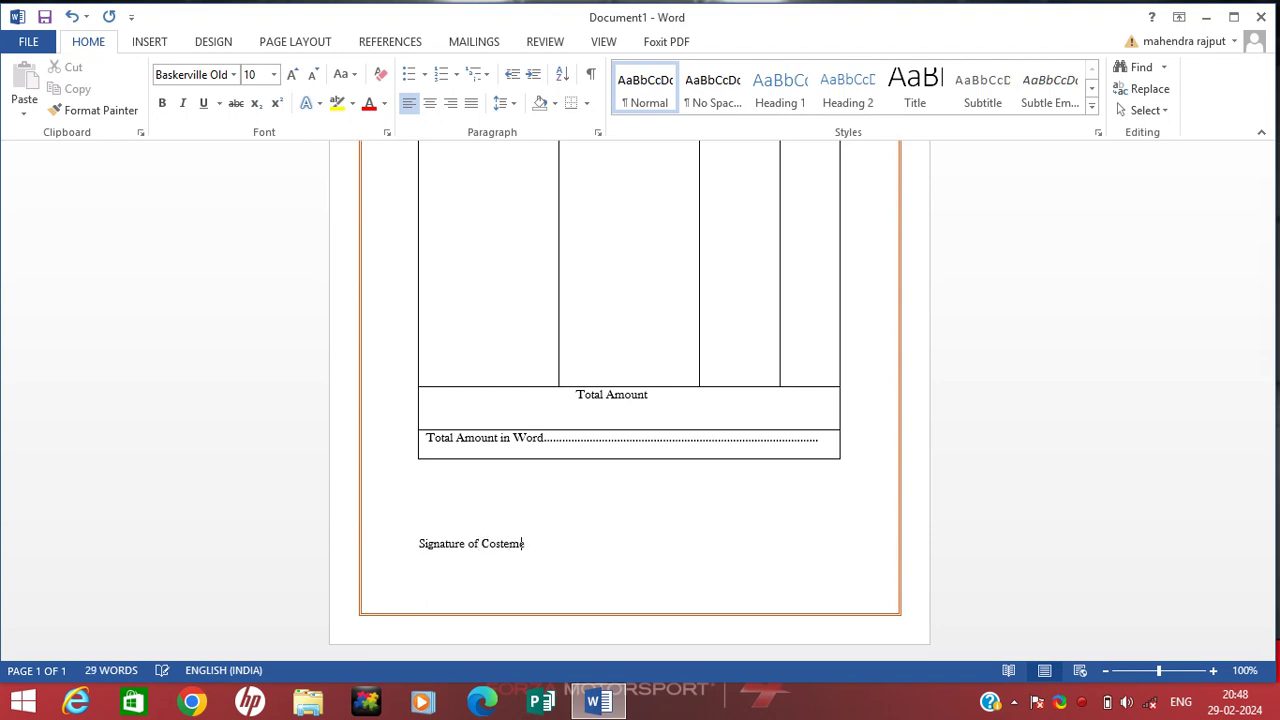
right_click(507, 541)
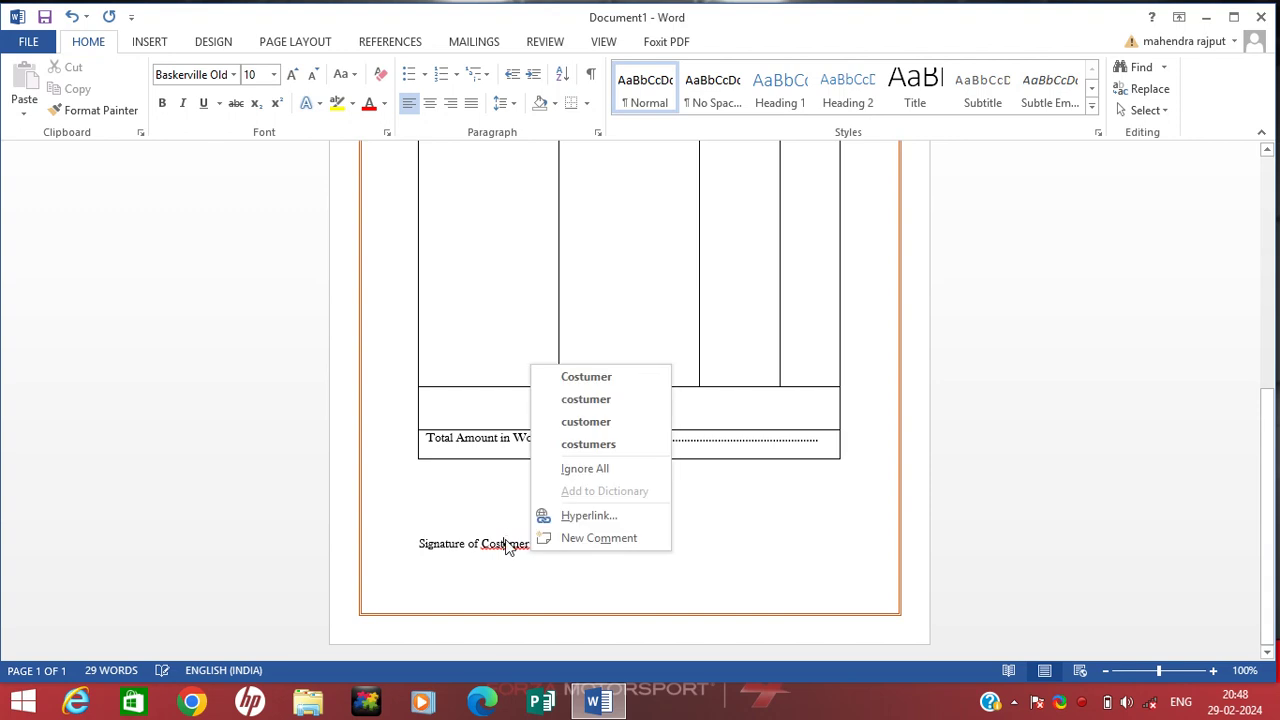
left_click(583, 375)
Duplicate "Signature of Costumer" on the same line and shift the copy with spaces toward the right margin.
left_click_drag(540, 549, 437, 553)
right_click(437, 551)
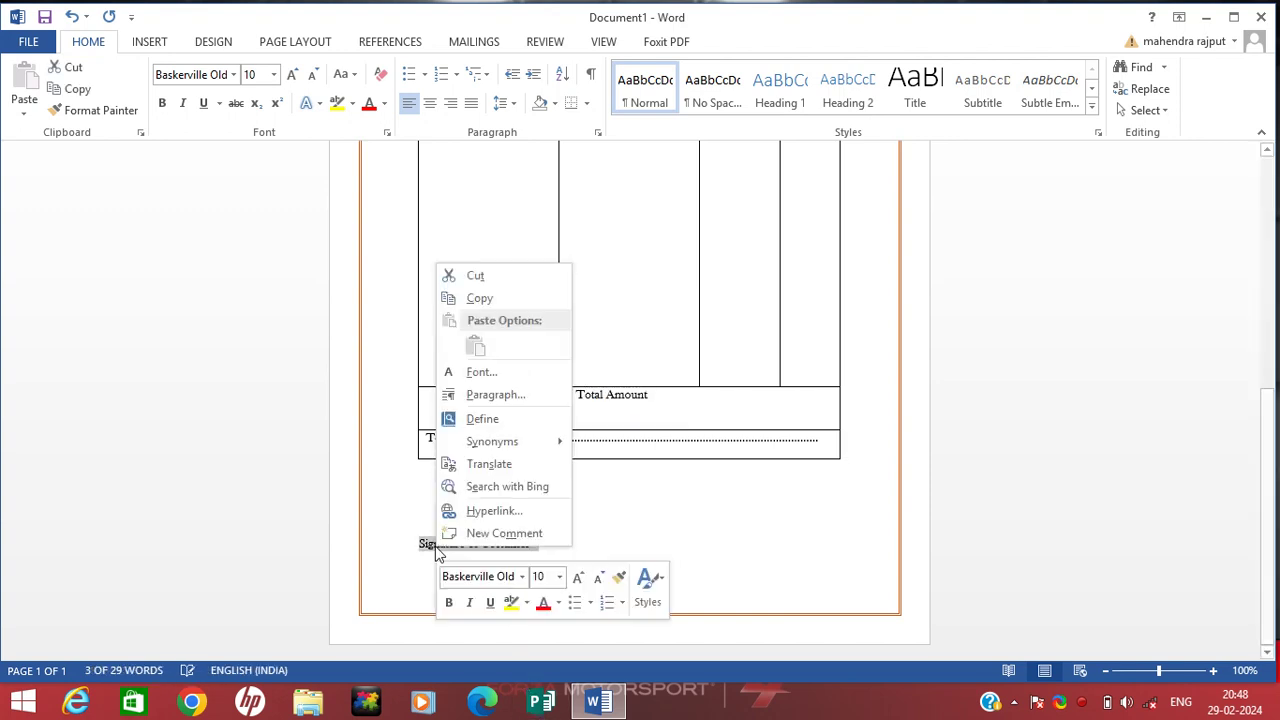
left_click(474, 298)
left_click(663, 543)
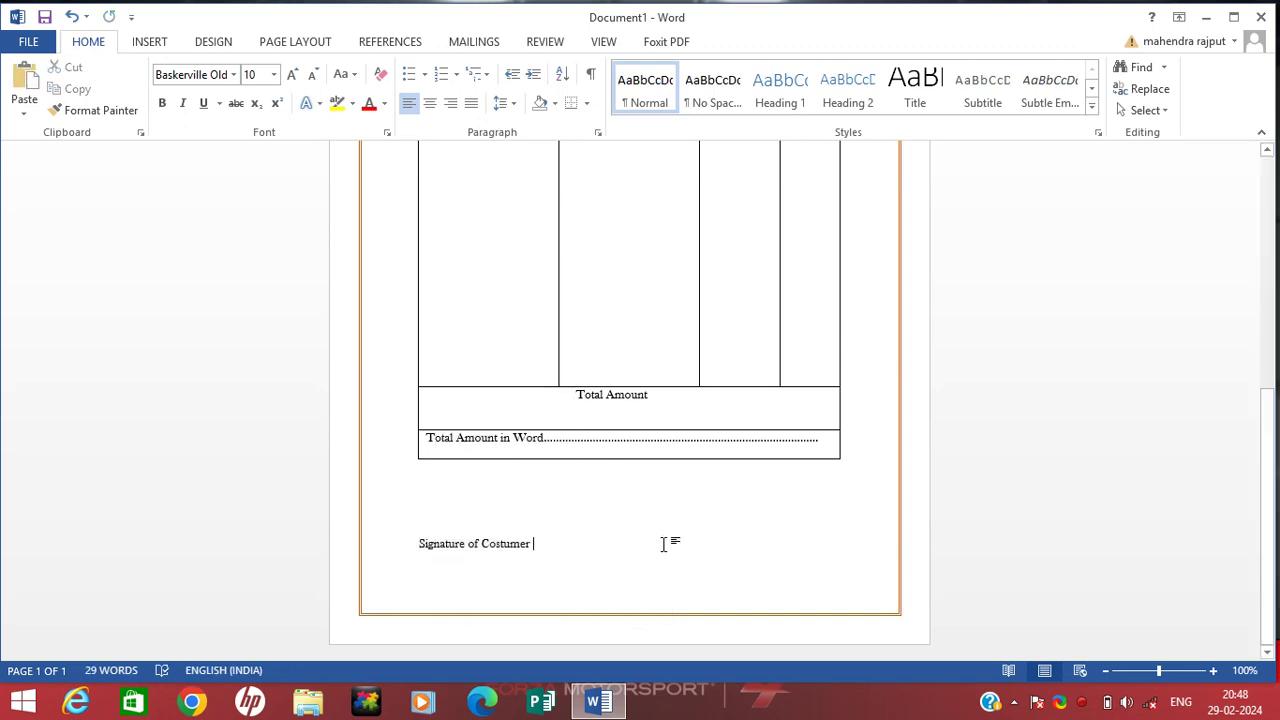
key("ctrl+v")
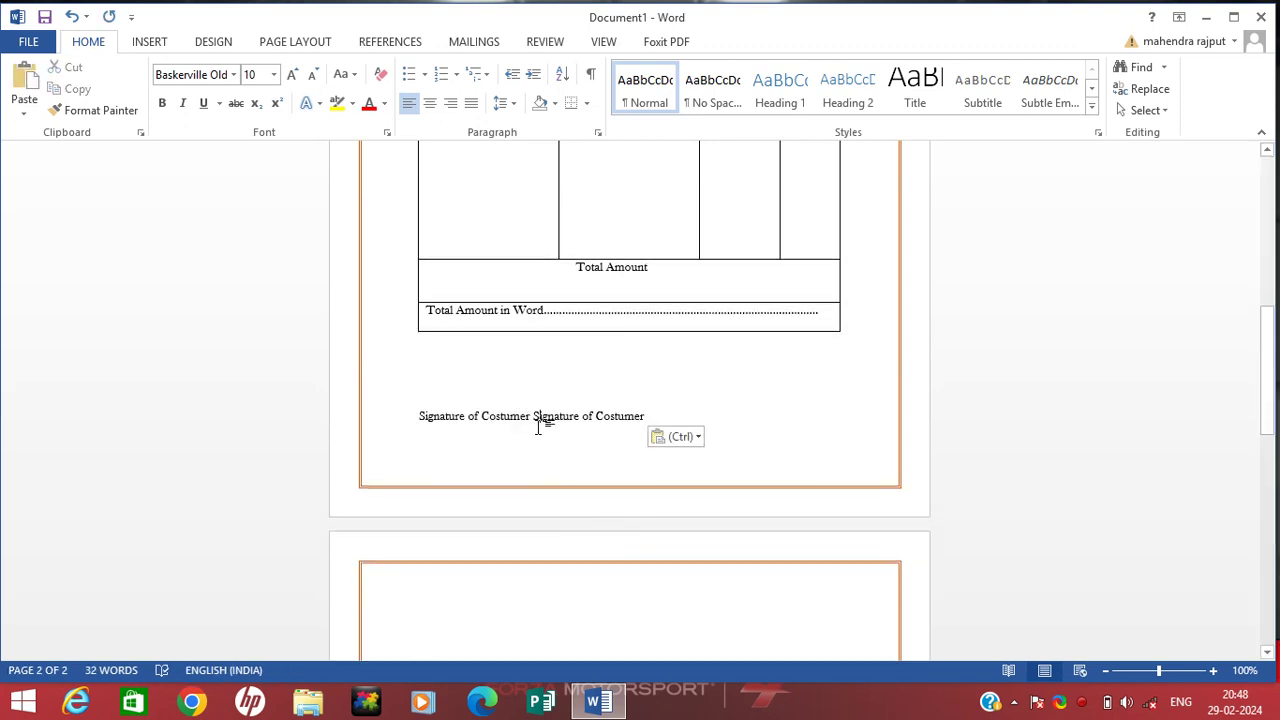
left_click(534, 418)
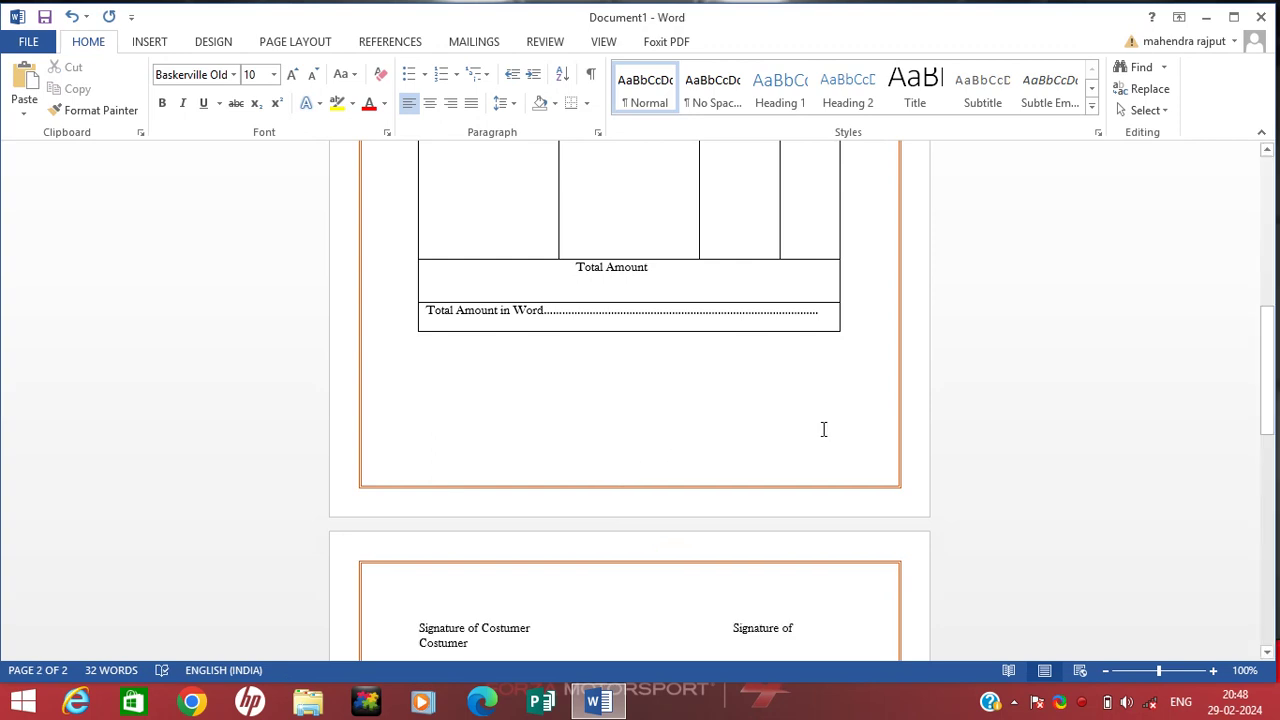
key("BackSpace")
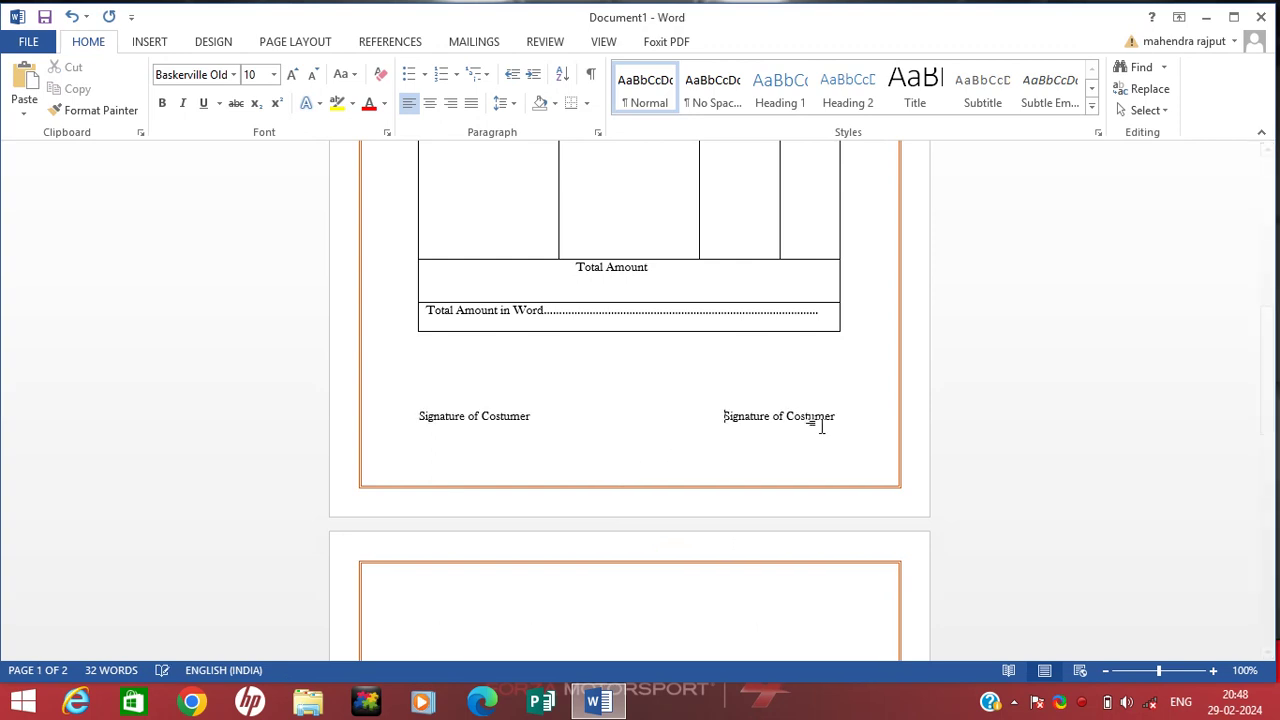
Change the second signature label to "Signature of Shopkeeper", keeping it on the same line and correcting its spelling.
left_click_drag(837, 420, 786, 421)
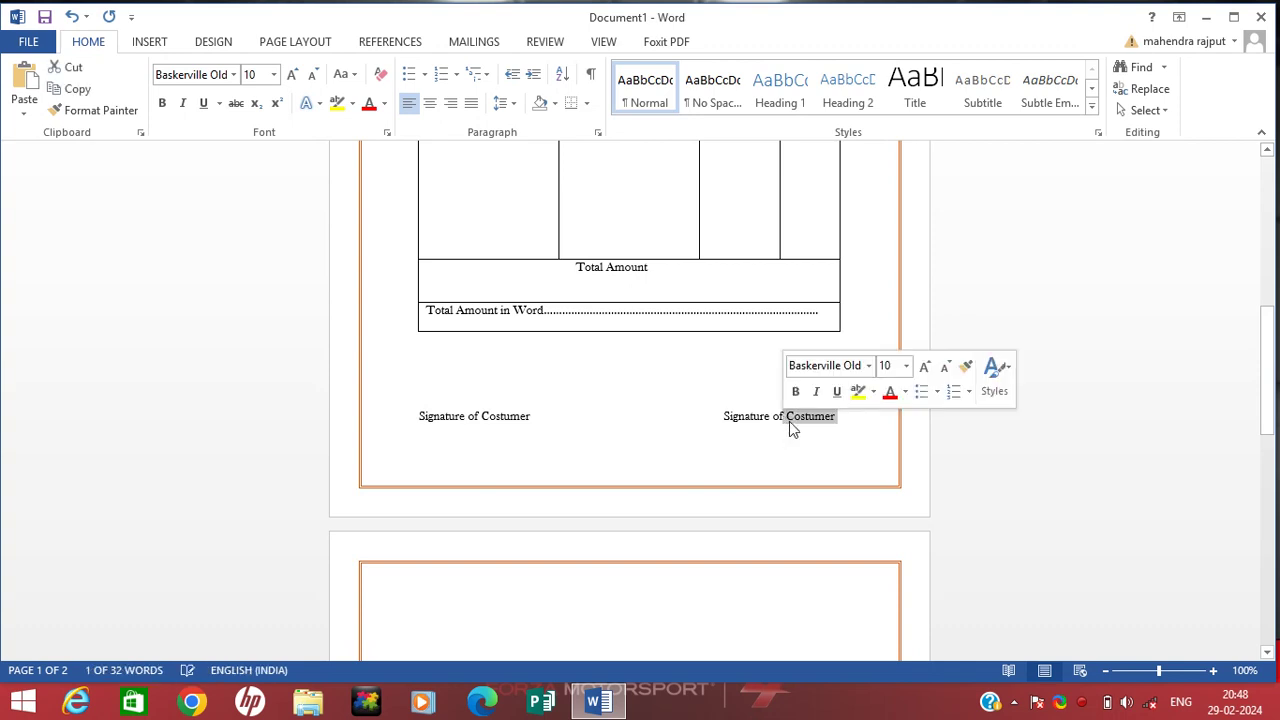
type("Shopkeepa")
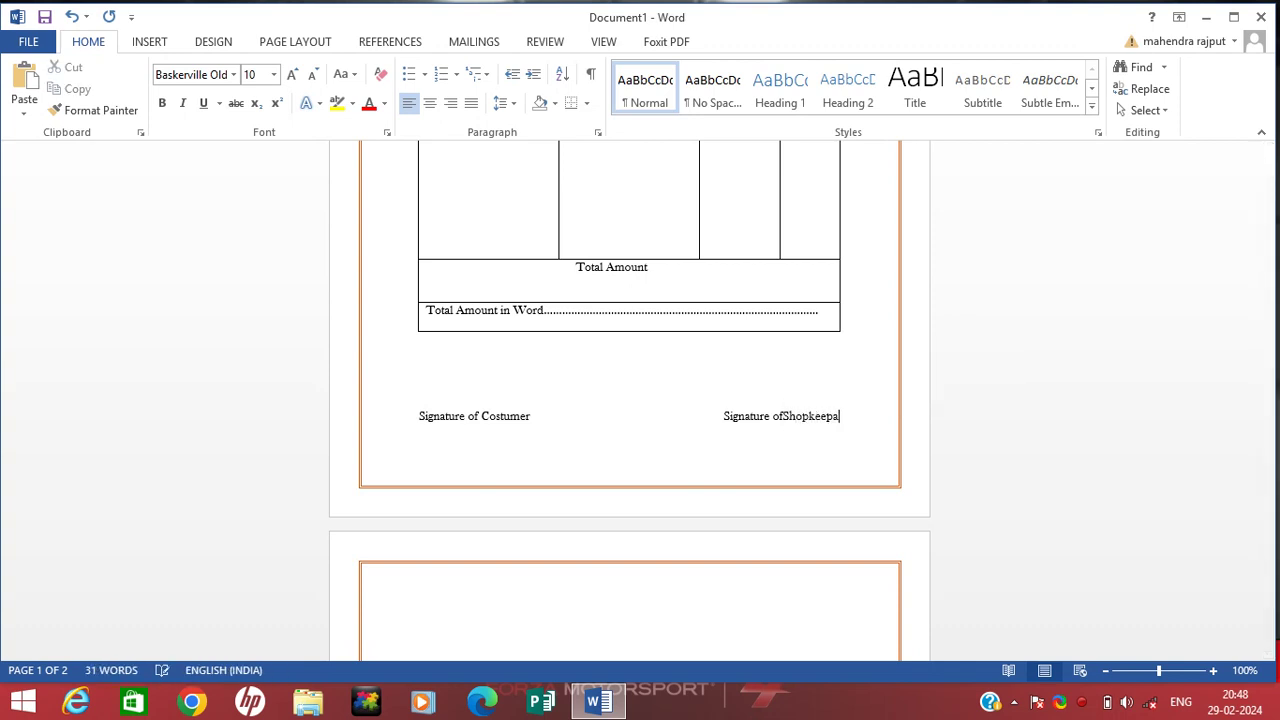
type("r")
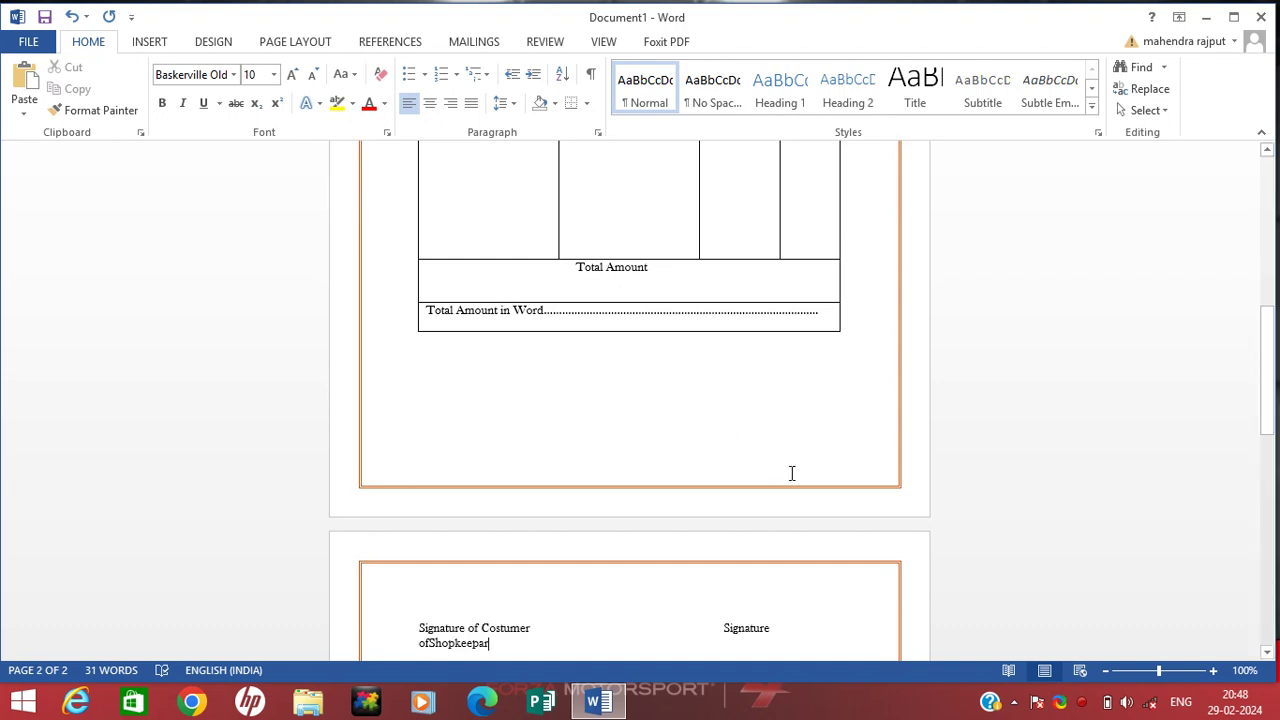
key("BackSpace")
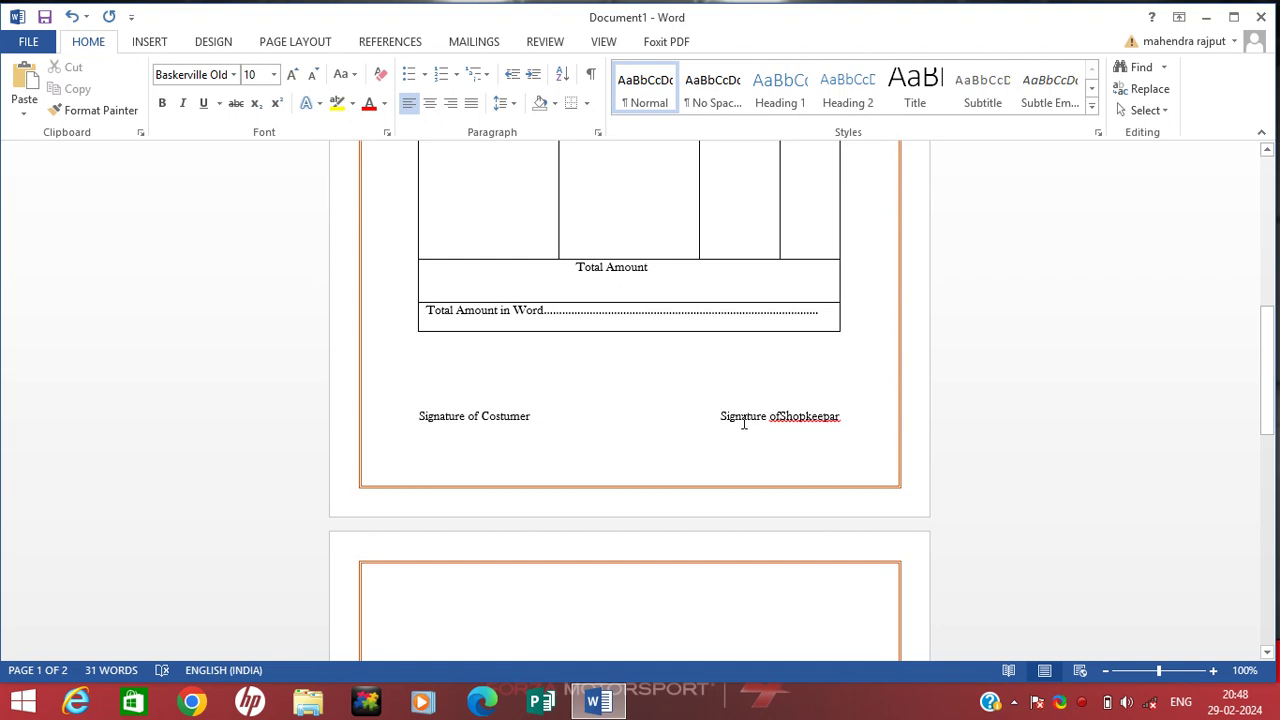
key("BackSpace")
left_click(777, 416)
right_click(810, 421)
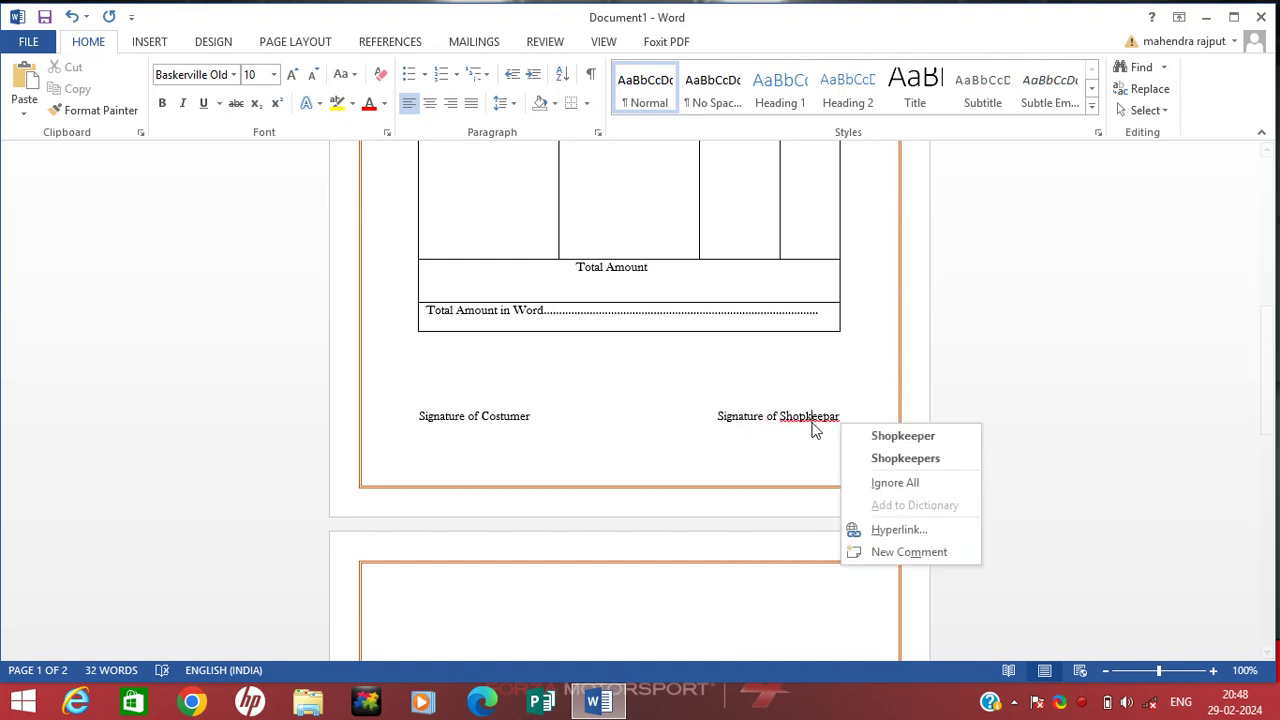
left_click(858, 436)
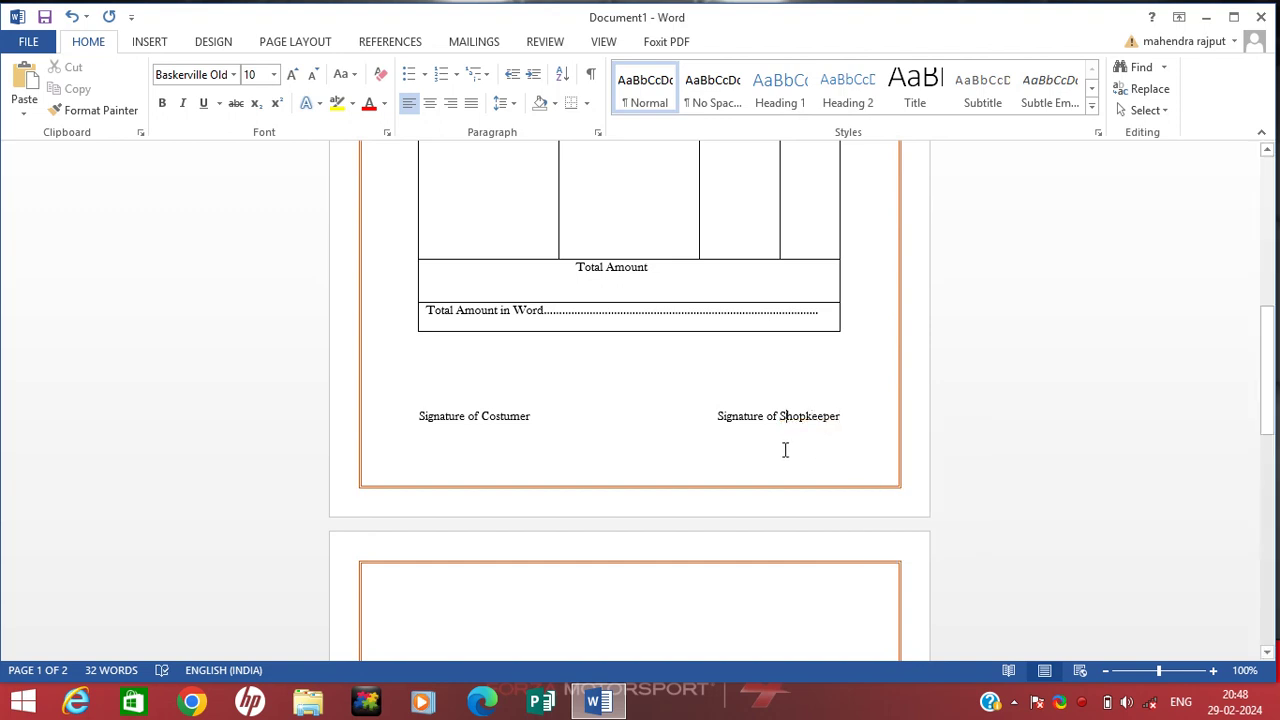
Set the page color to the standard Yellow.
scroll(785, 450, "up", 10)
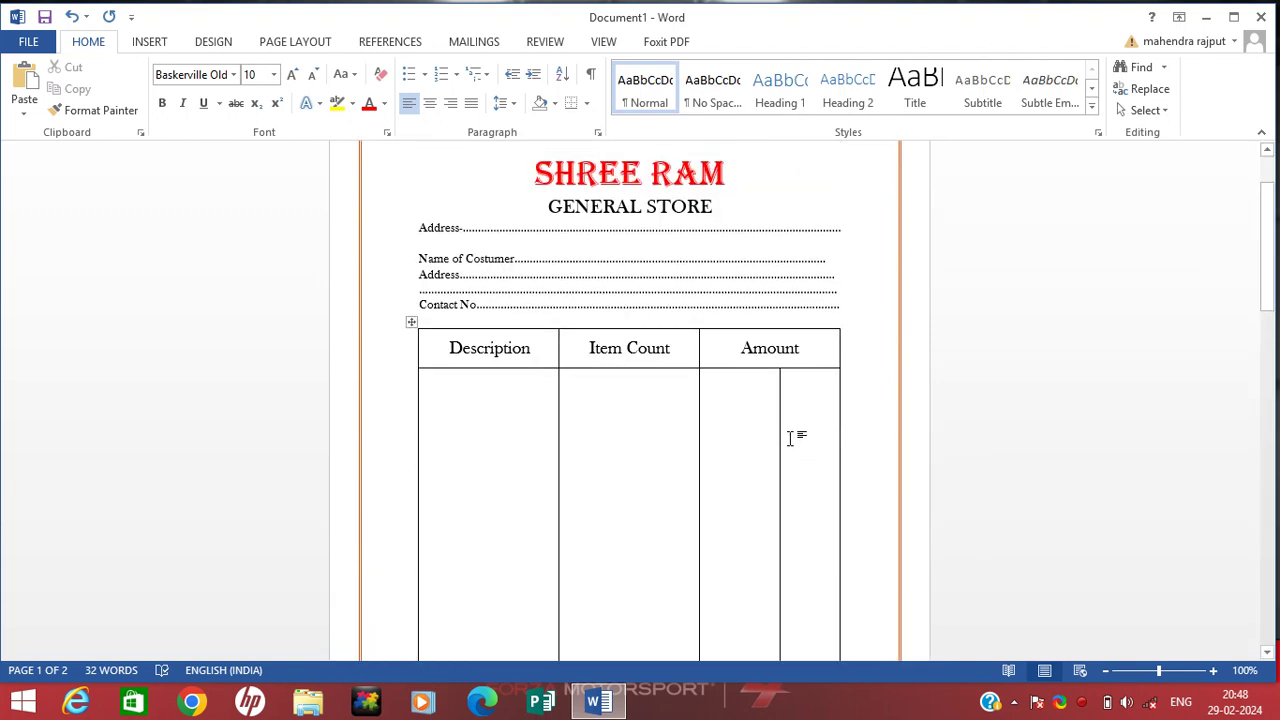
scroll(790, 438, "up", 2)
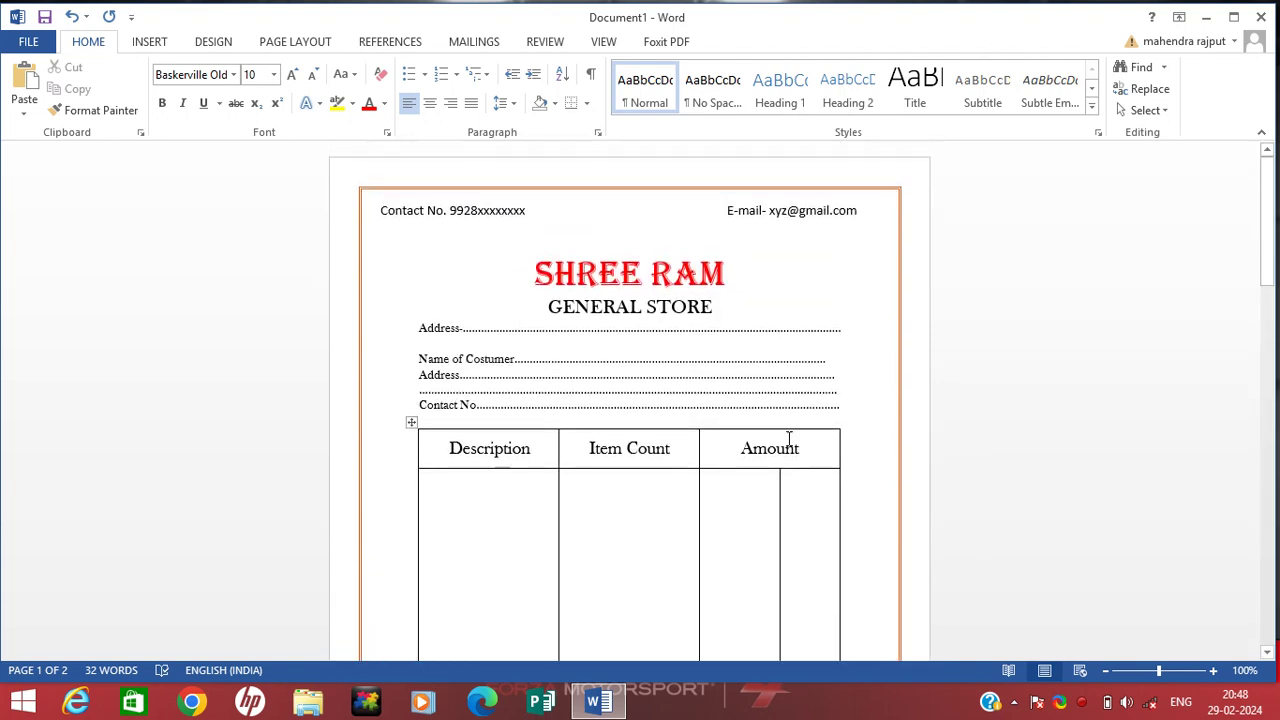
left_click(755, 282)
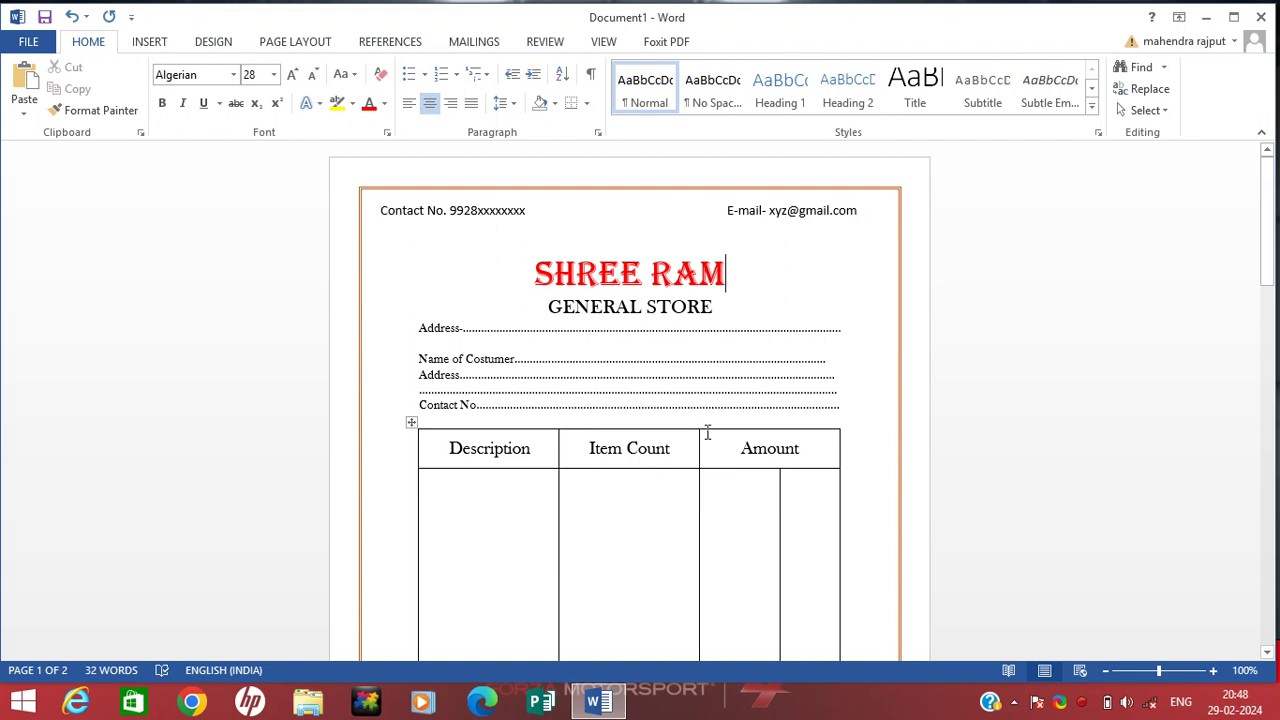
left_click(213, 41)
left_click(1174, 106)
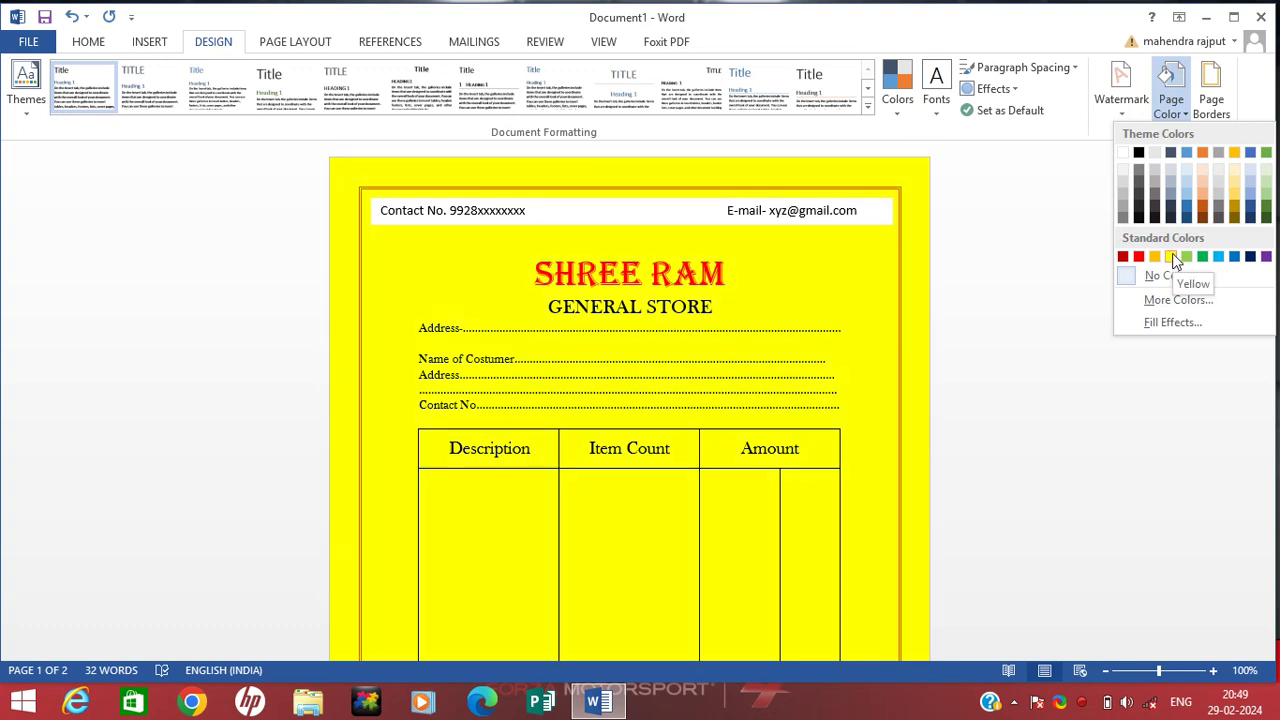
left_click(1172, 253)
Fill the contact number and e-mail text box above the shop name with the standard Yellow.
scroll(926, 400, "down", 4)
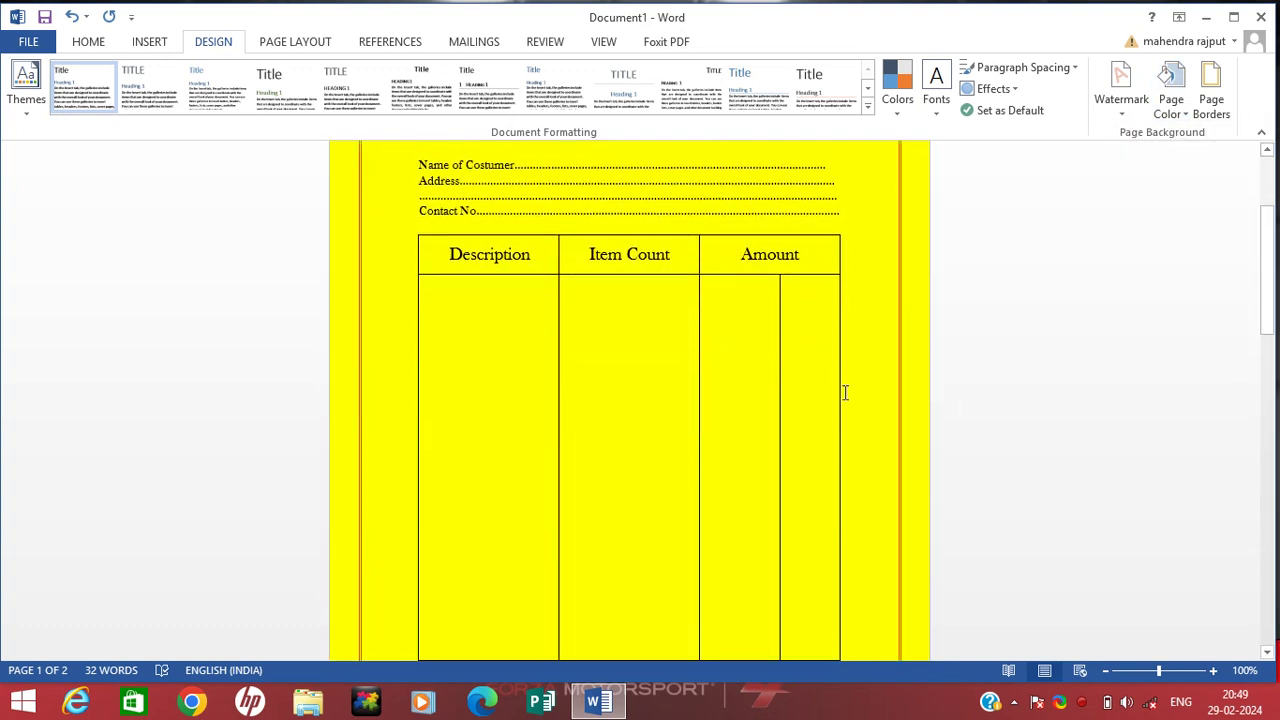
scroll(845, 392, "down", 6)
scroll(841, 386, "up", 9)
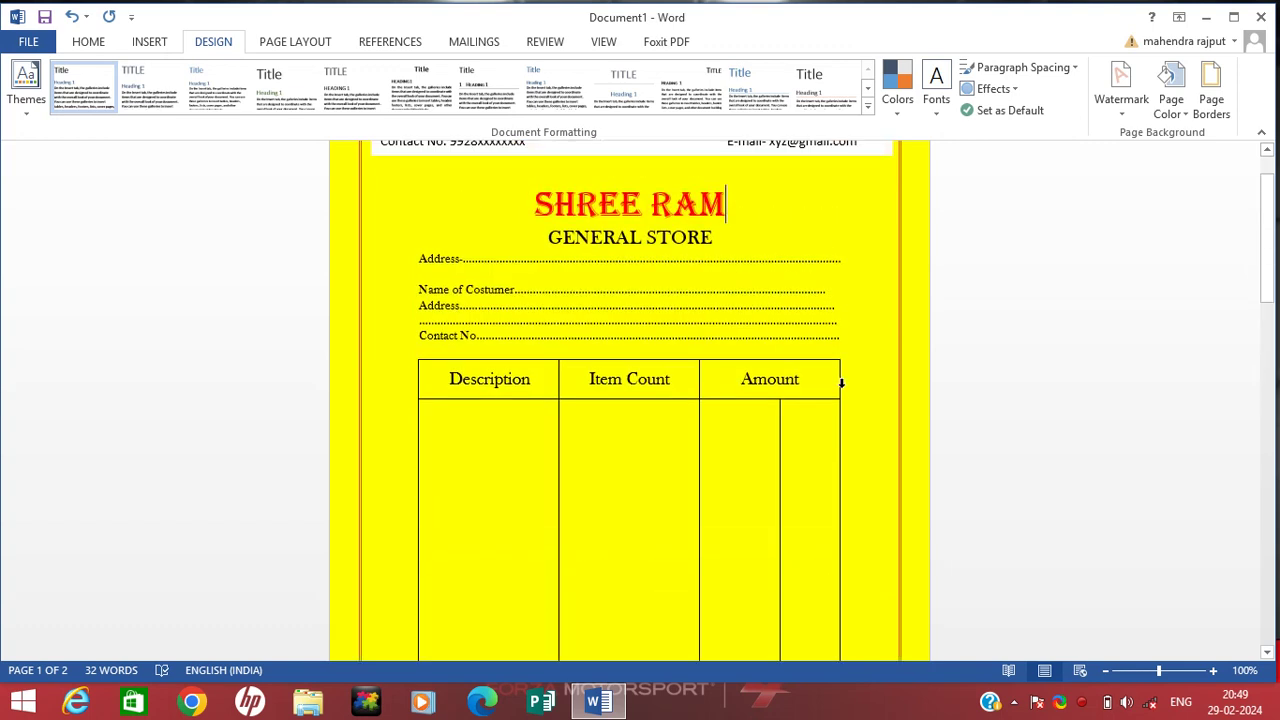
scroll(841, 382, "up", 1)
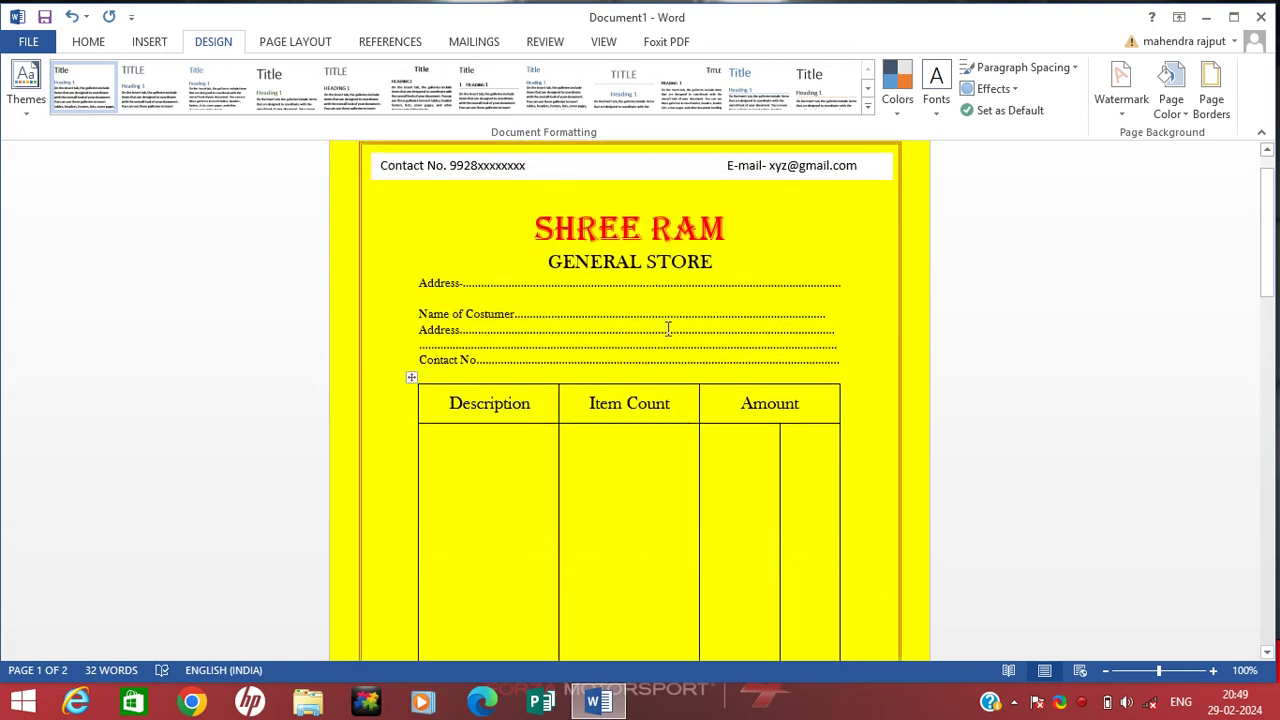
scroll(583, 174, "up", 1)
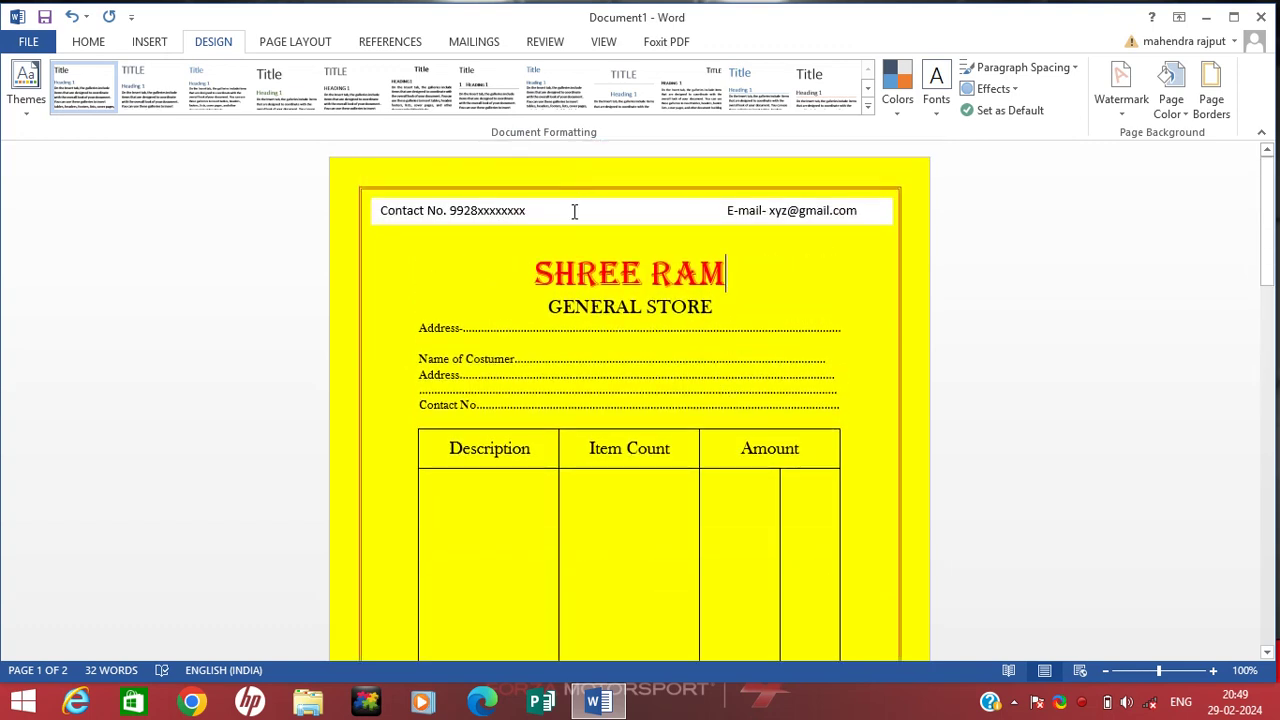
left_click(574, 211)
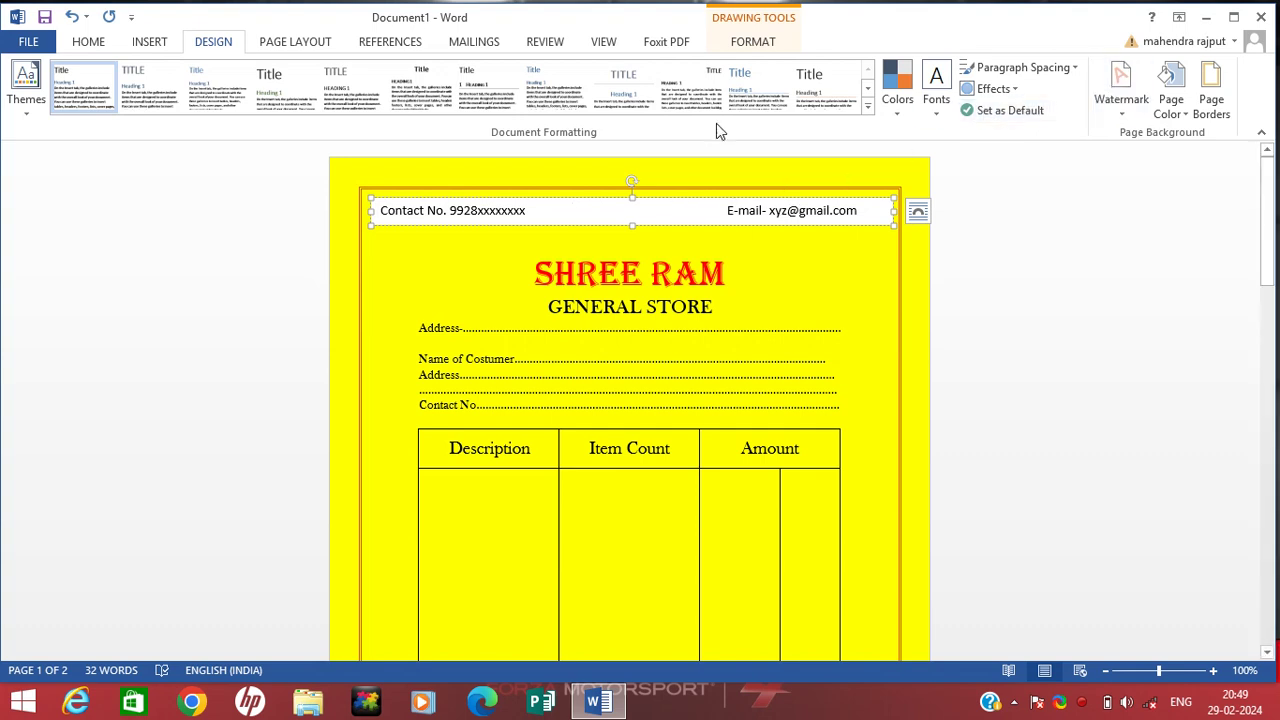
left_click(752, 41)
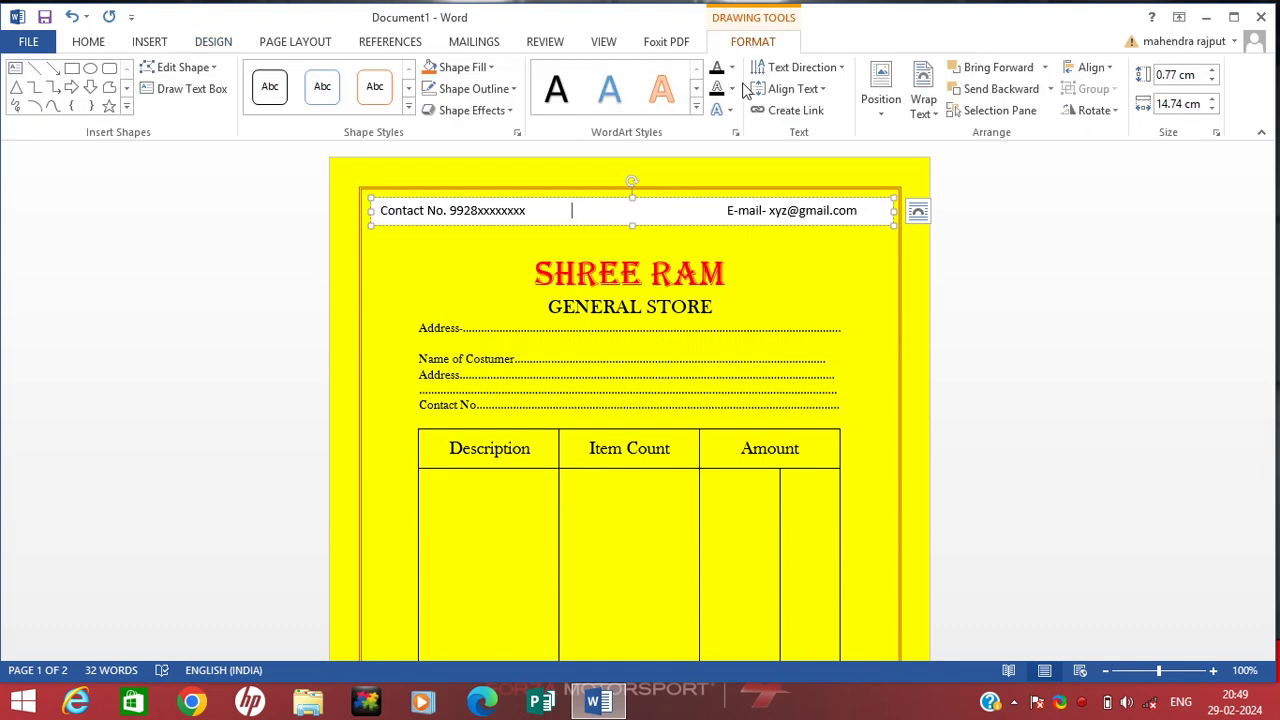
left_click(490, 68)
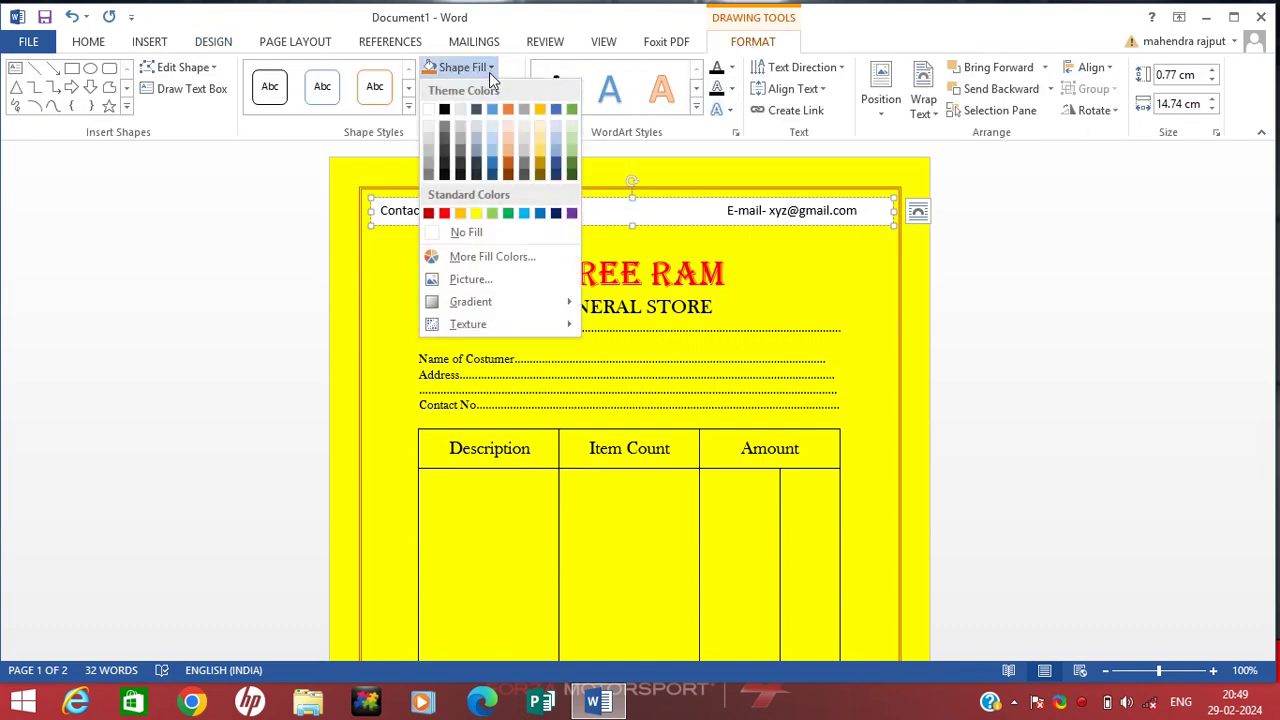
left_click(477, 214)
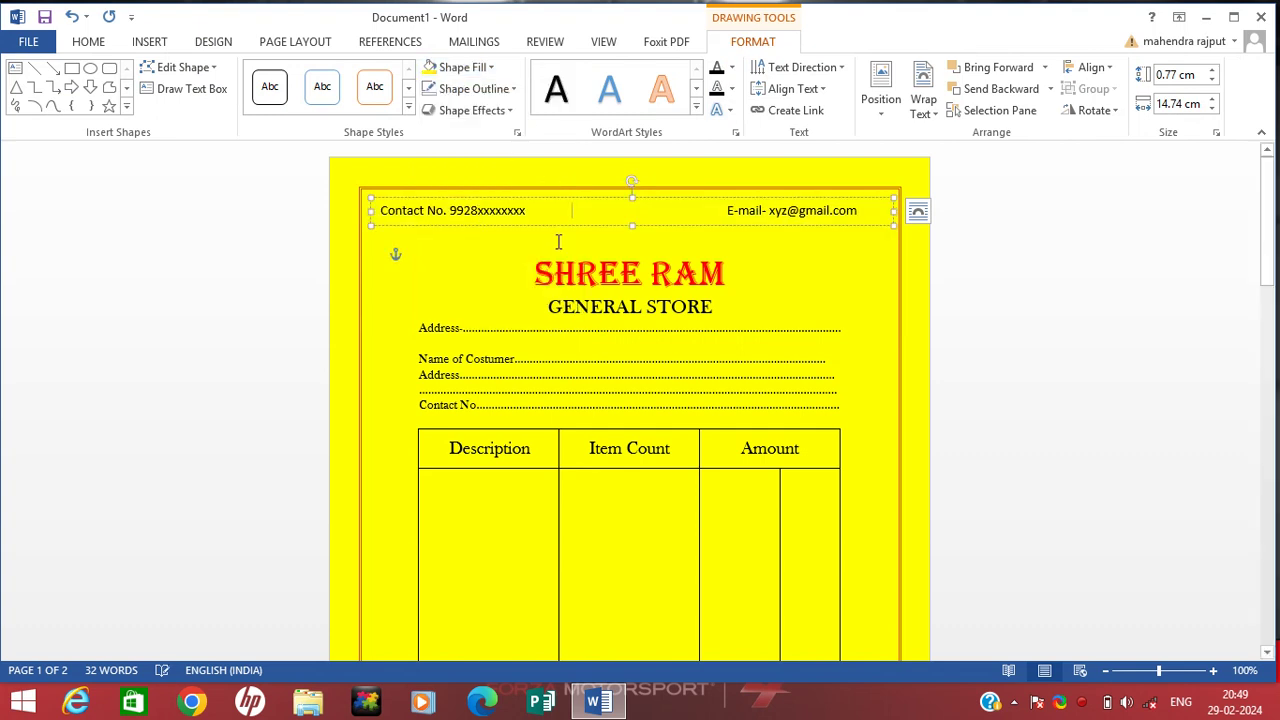
left_click(557, 243)
Review the whole bill page from the shop heading to the signature line at 60% zoom.
scroll(558, 242, "down", 6)
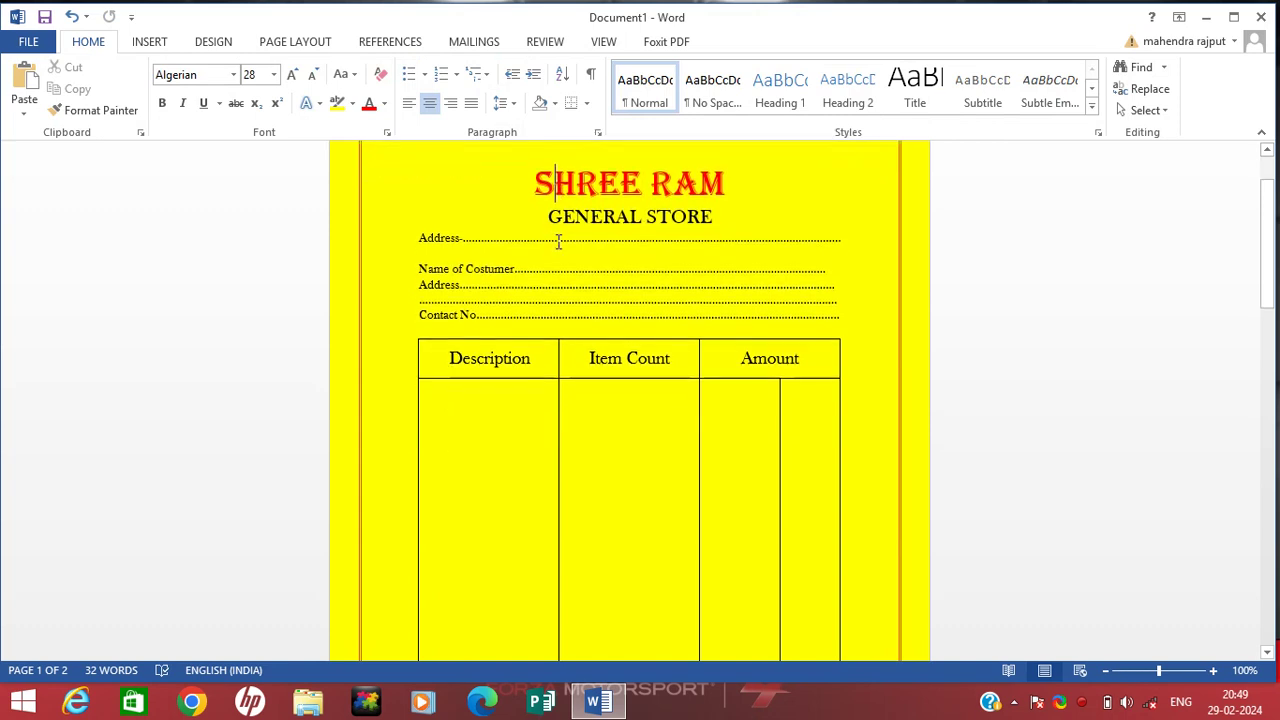
scroll(617, 351, "down", 3)
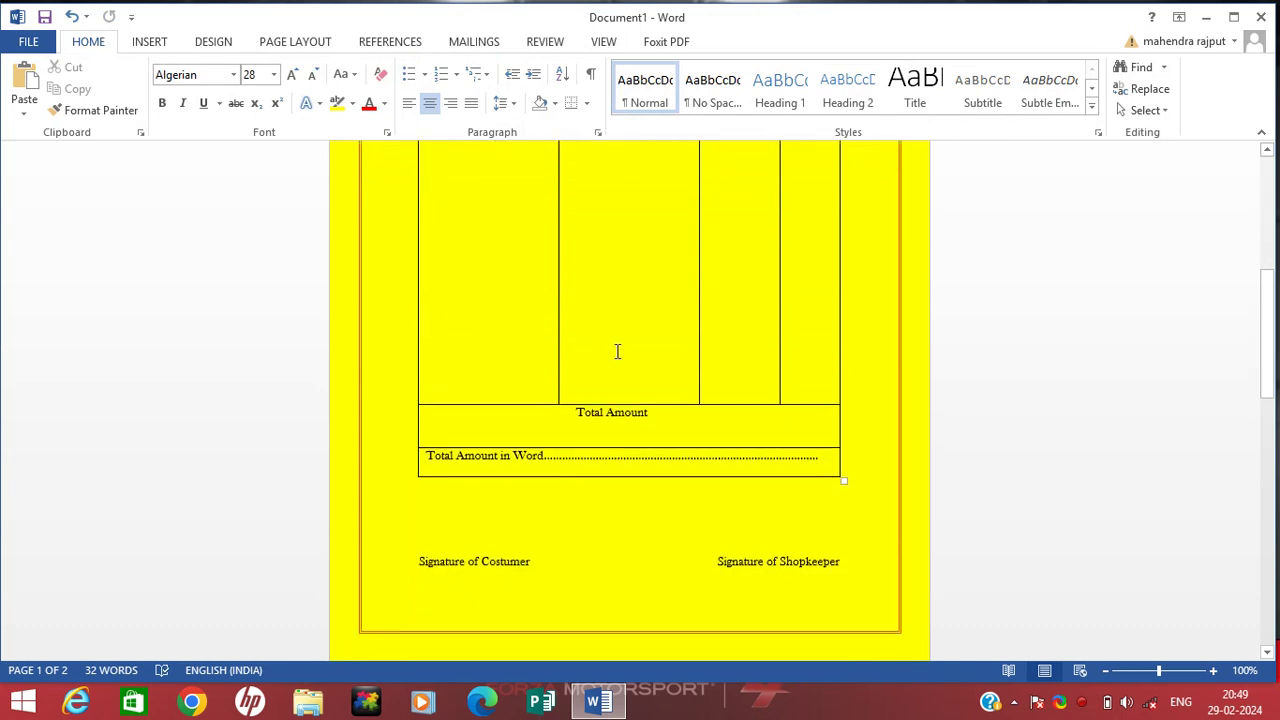
scroll(617, 354, "down", 2)
scroll(625, 367, "up", 9)
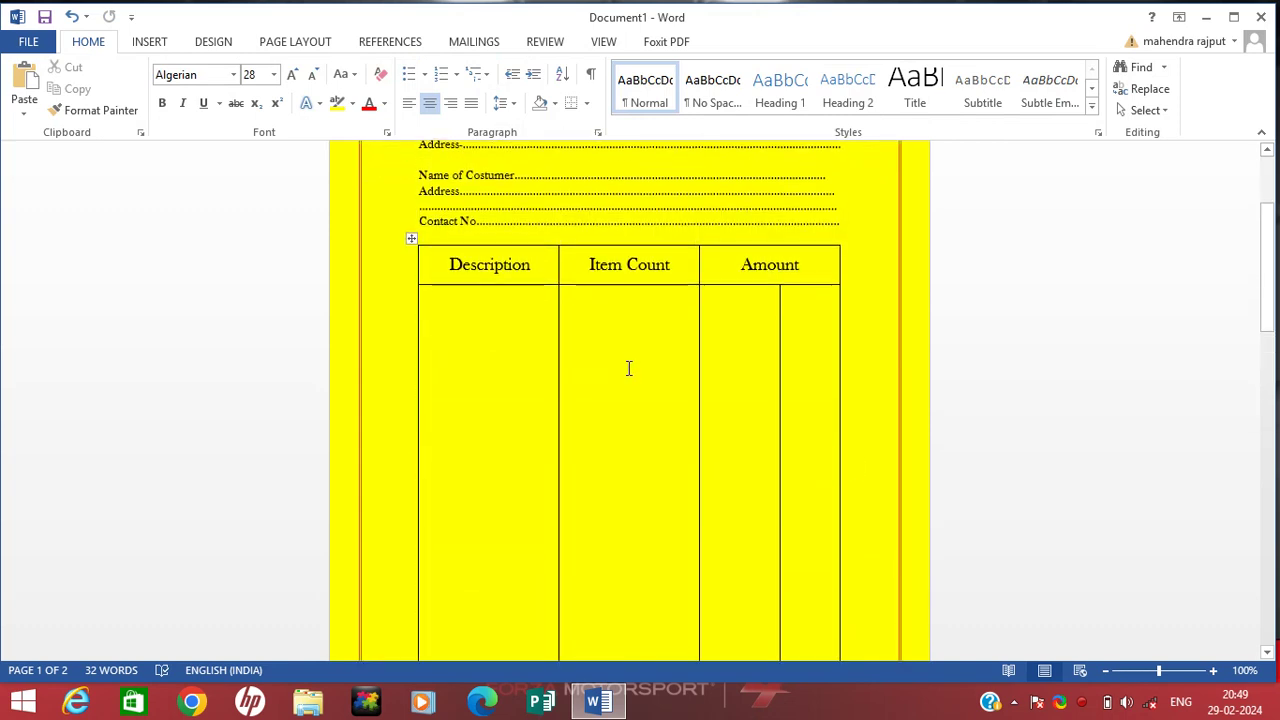
left_click(1106, 671)
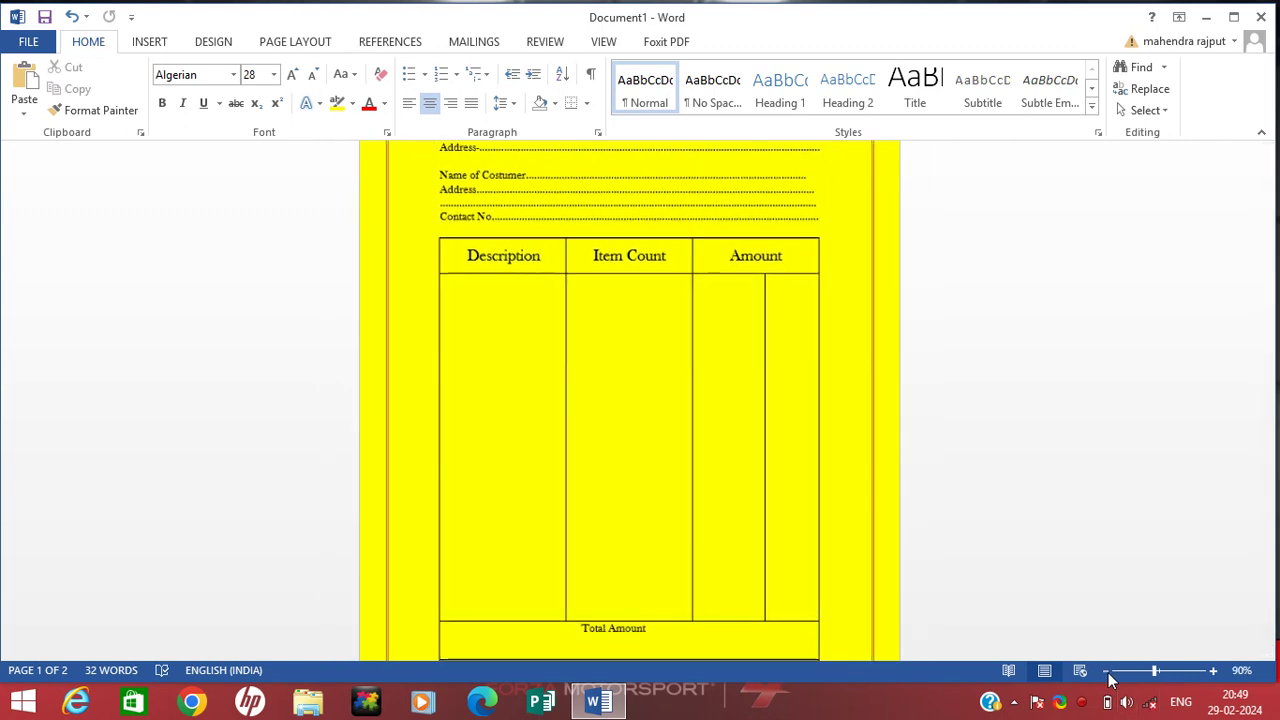
left_click(1106, 671)
left_click(1106, 671)
left_click(1106, 671)
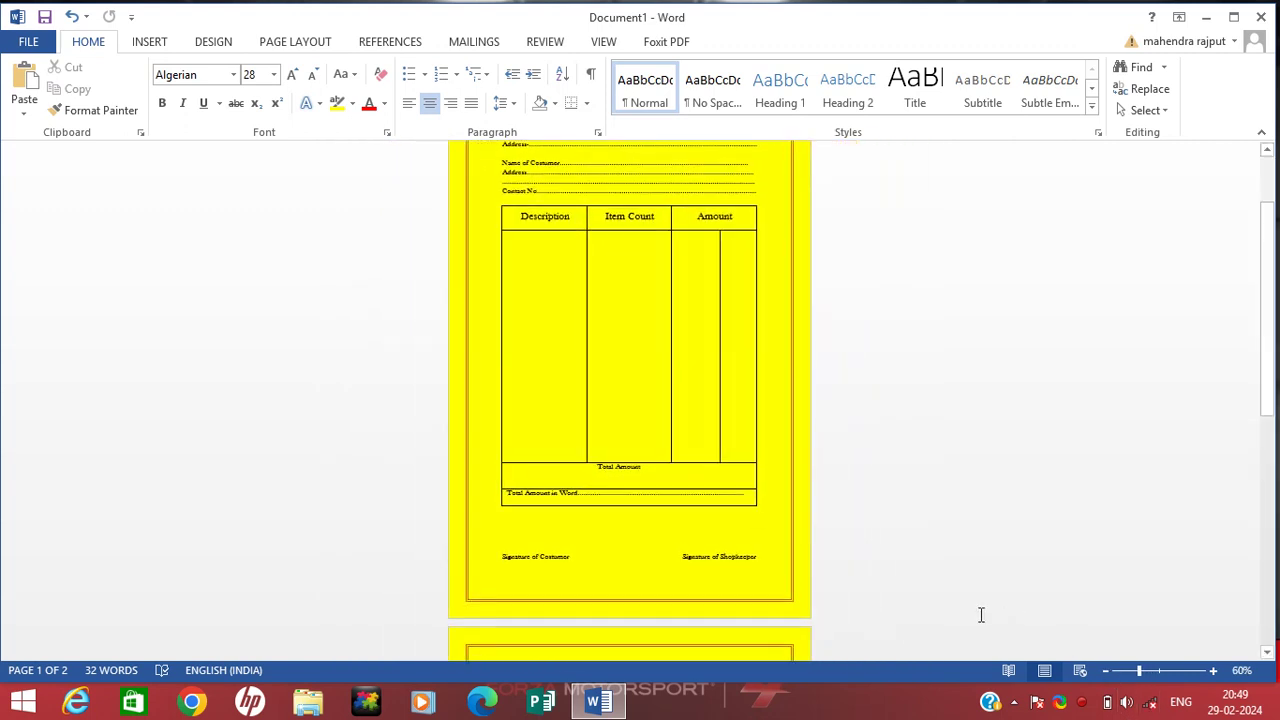
scroll(978, 612, "up", 2)
scroll(978, 612, "up", 1)
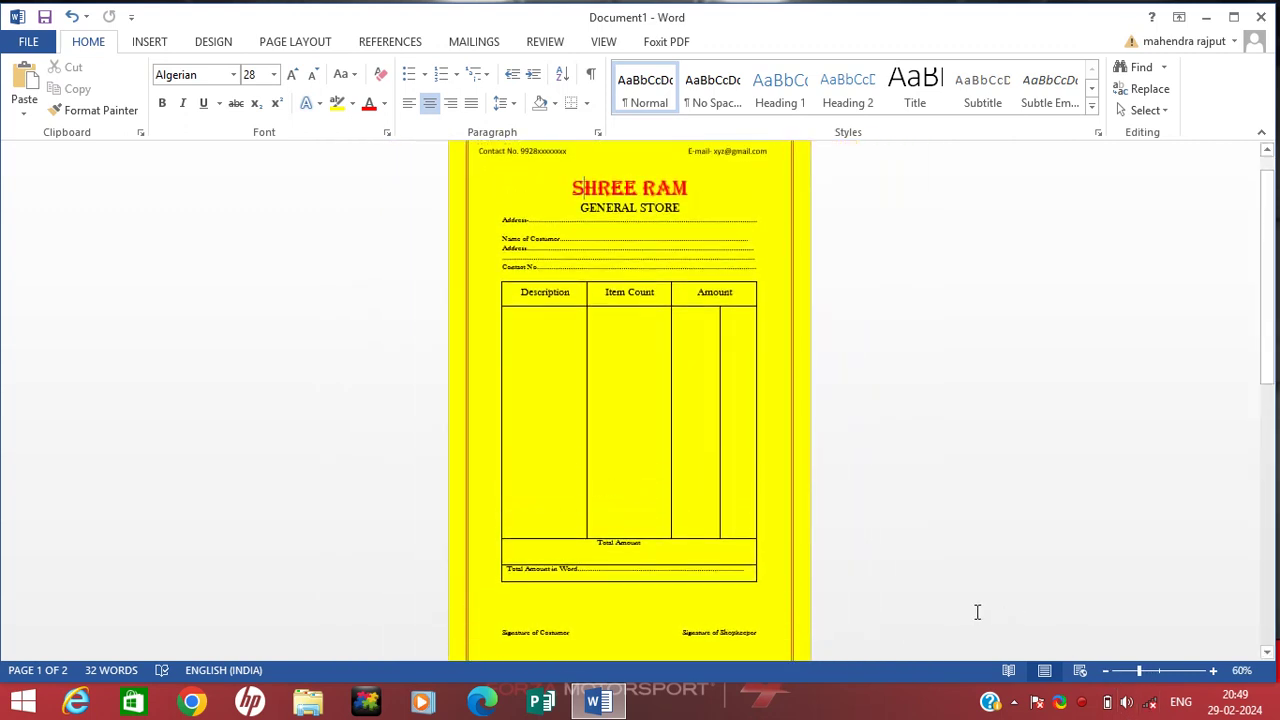
scroll(978, 612, "up", 1)
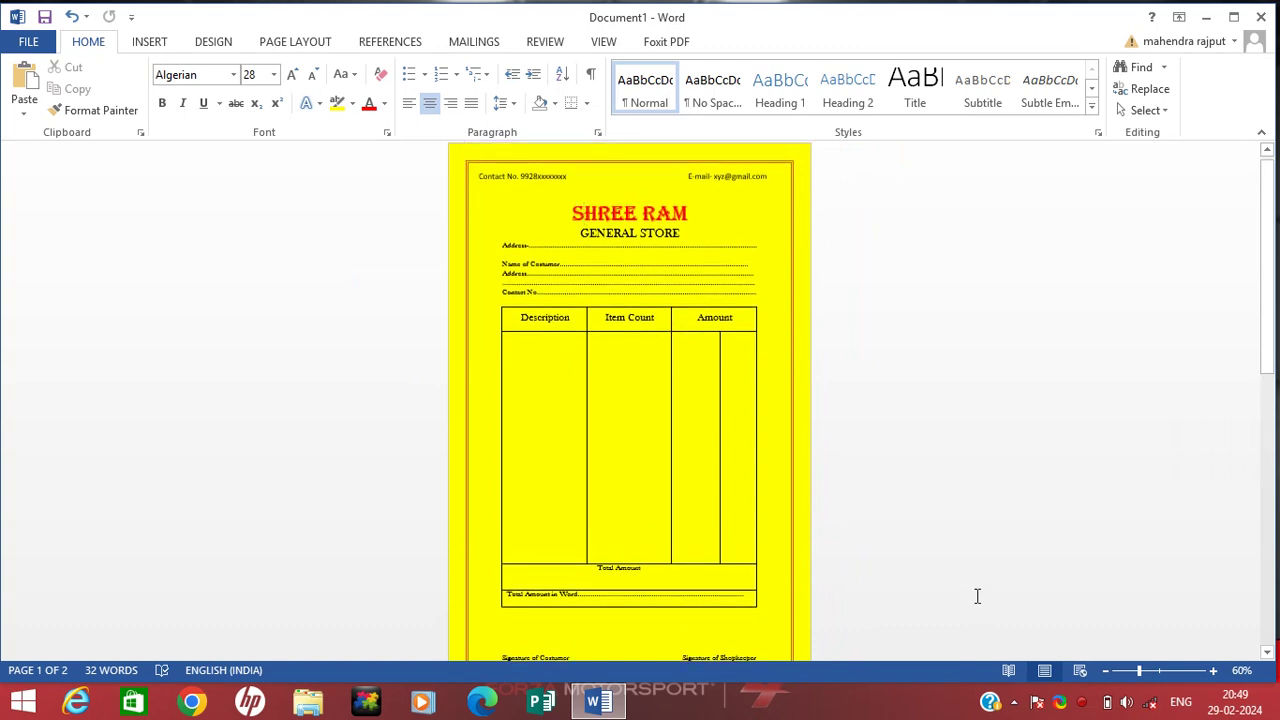